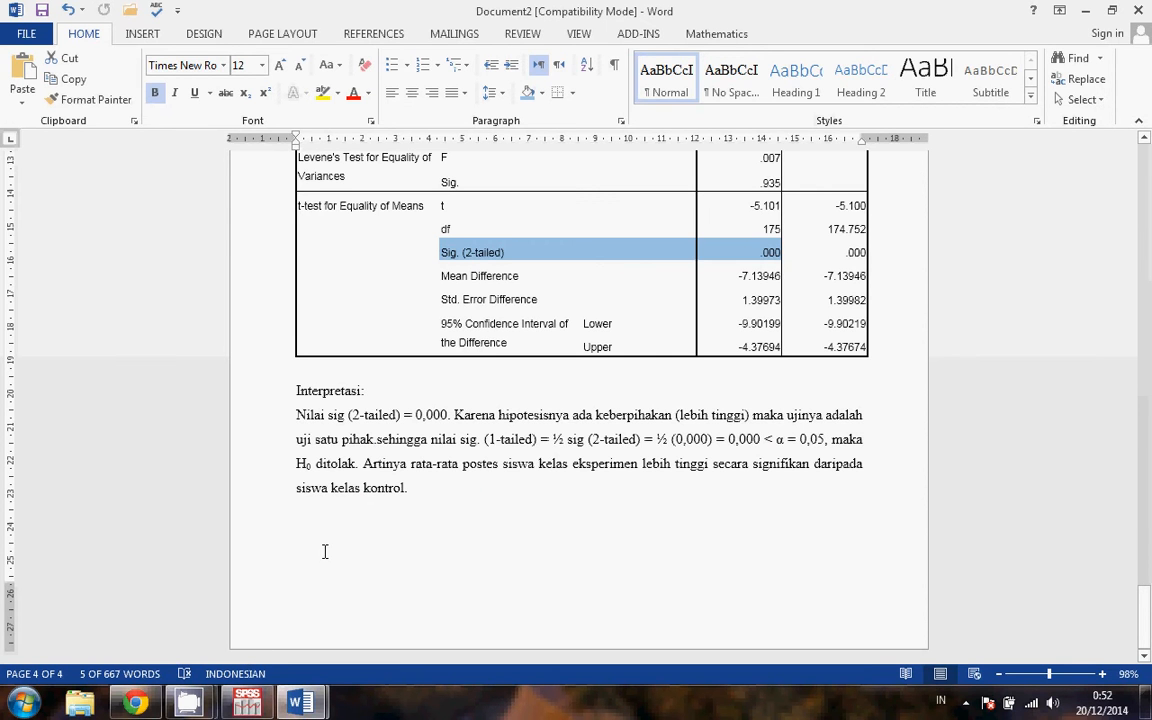
Start a new page after the closing interpretation paragraph that ends in "siswa kelas kontrol."
{"action": "left_click", "coordinate": [421, 489]}
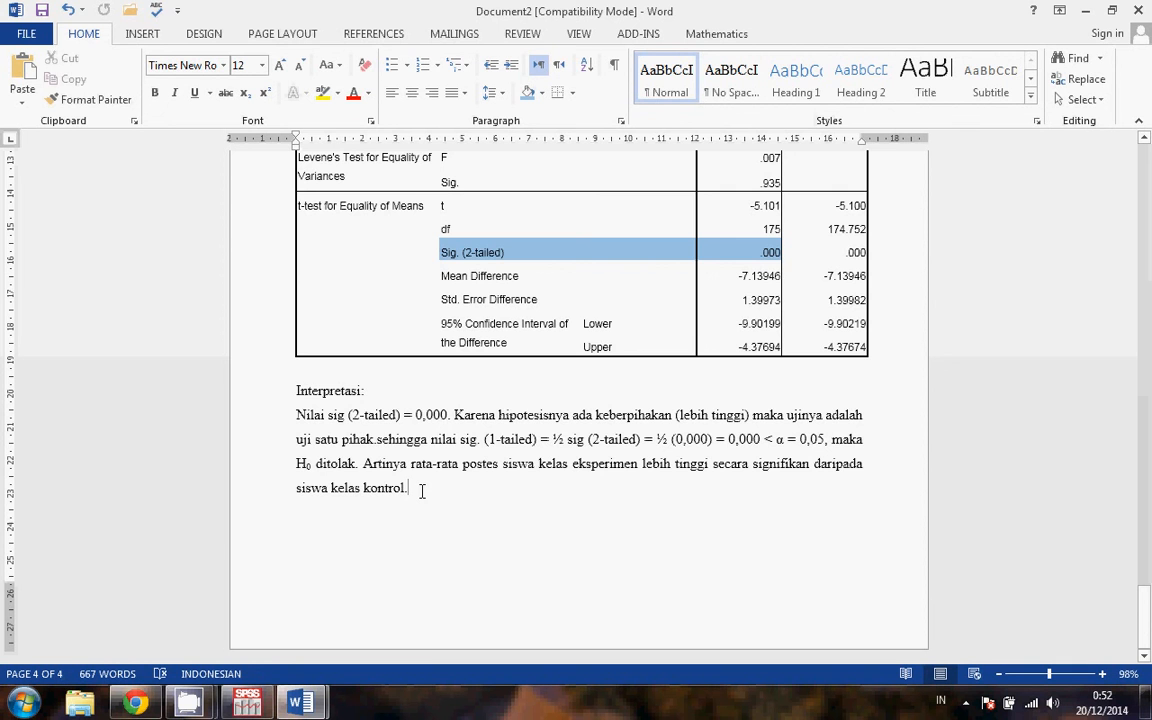
{"action": "key", "text": "Return"}
{"action": "key", "text": "Return"}
{"action": "key", "text": "ctrl+Return"}
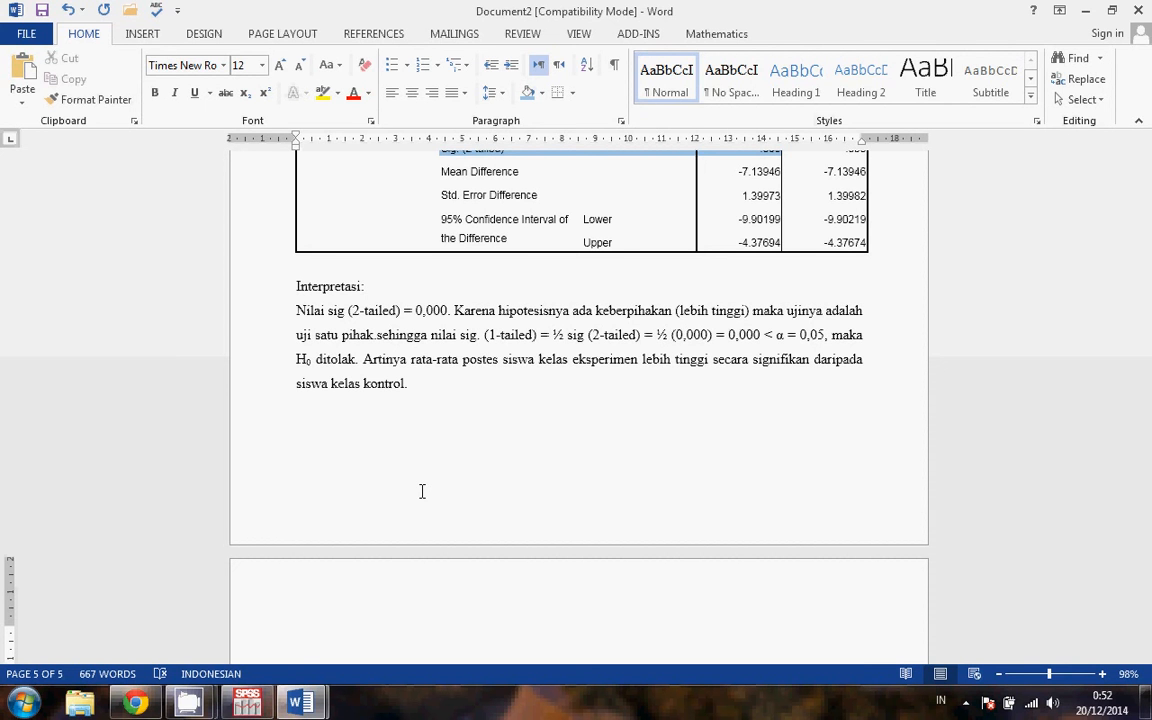
Enter the heading "One Way ANOVA." on its own line at the start of the new page
{"action": "type", "text": "A"}
{"action": "key", "text": "BackSpace"}
{"action": "type", "text": "One Way An"}
{"action": "key", "text": "BackSpace"}
{"action": "key", "text": "BackSpace"}
{"action": "type", "text": "ANO"}
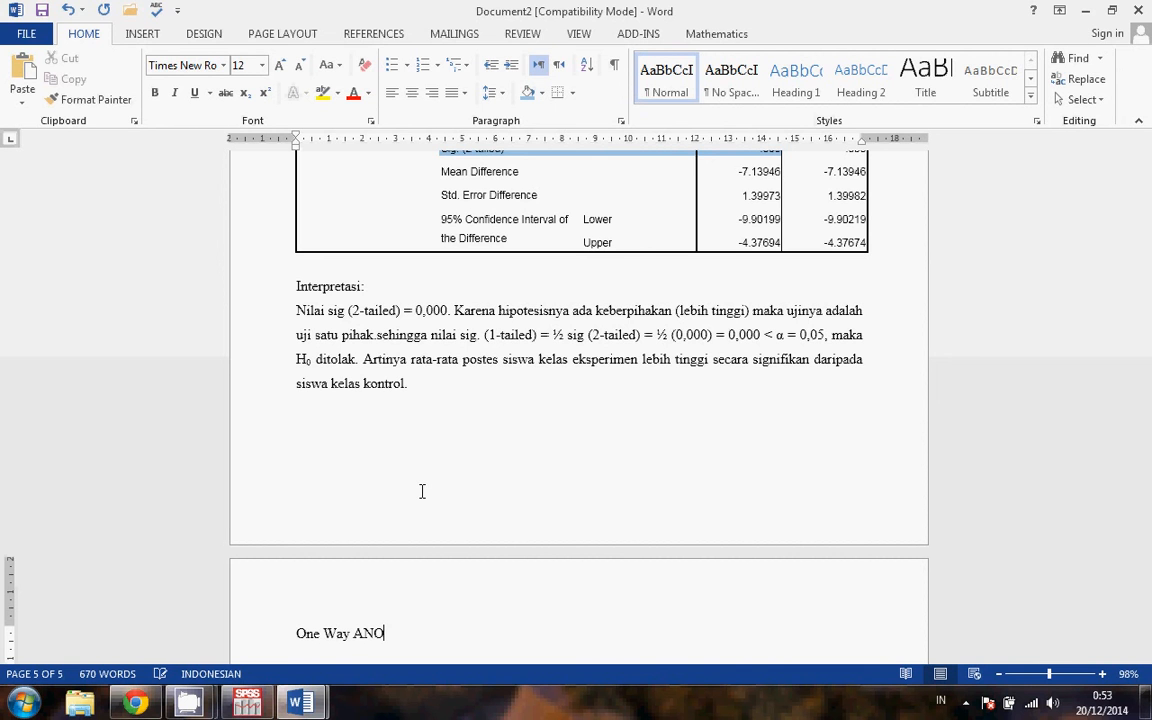
{"action": "type", "text": "VA."}
{"action": "key", "text": "Return"}
Write the null hypothesis "H0 : Kemampuan siswa kelas eksperimen tidak lebih tinggi dari kelas kontrol" below the heading
{"action": "type", "text": "H0 : Kemampau"}
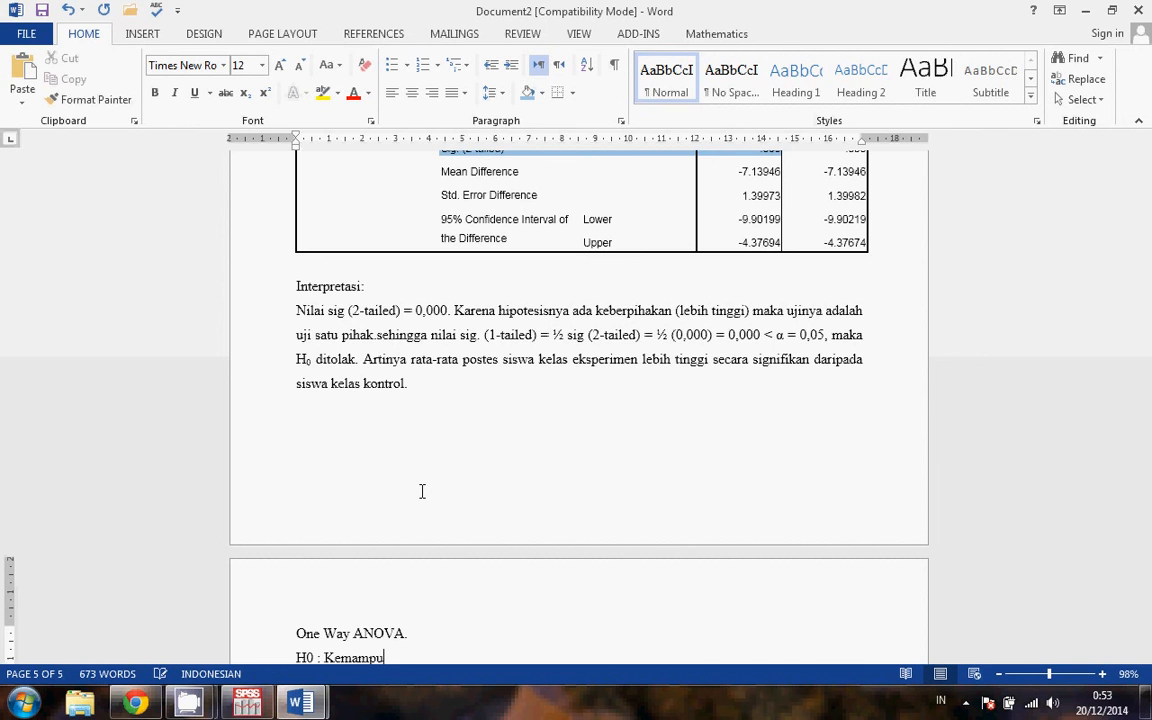
{"action": "type", "text": "an siswa kelas eksper"}
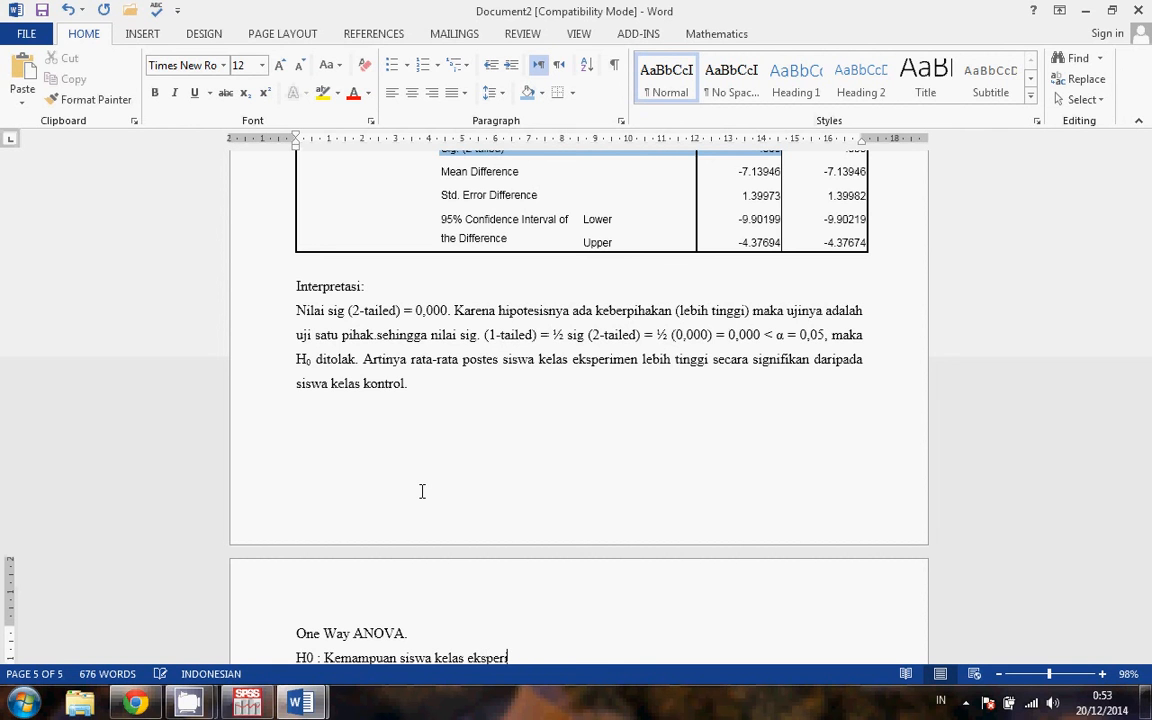
{"action": "type", "text": "imen tidak b"}
{"action": "key", "text": "BackSpace"}
{"action": "type", "text": "lebih"}
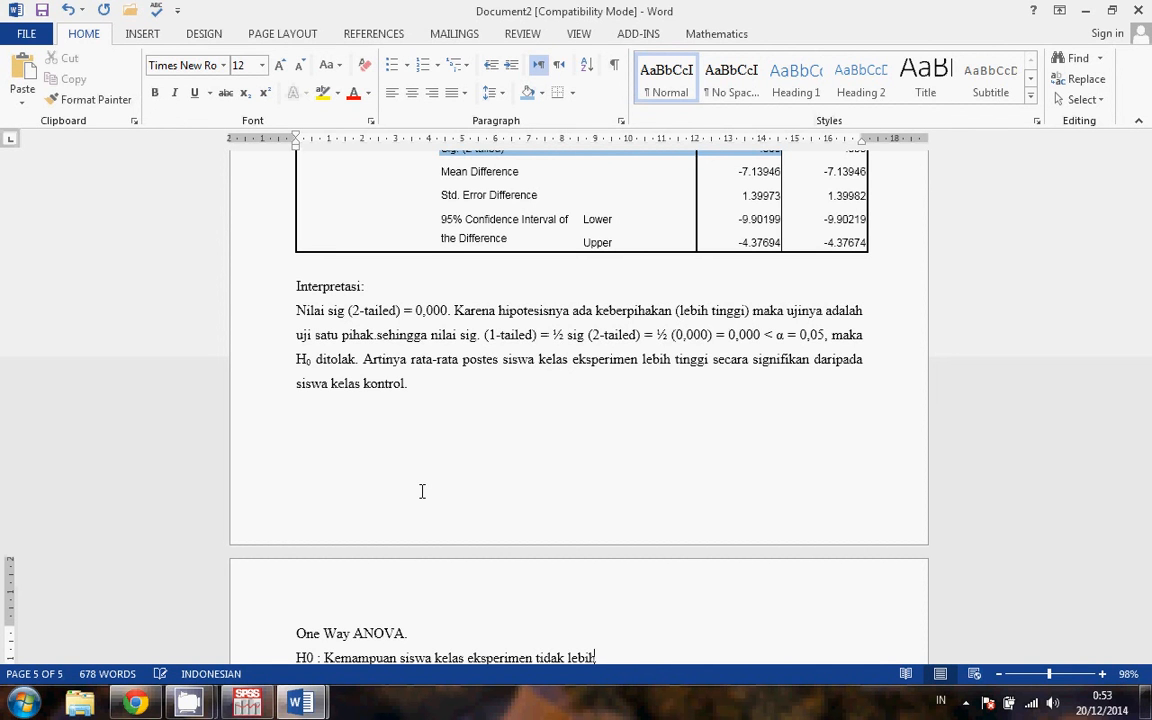
{"action": "type", "text": " tinggi dari kelas kontro"}
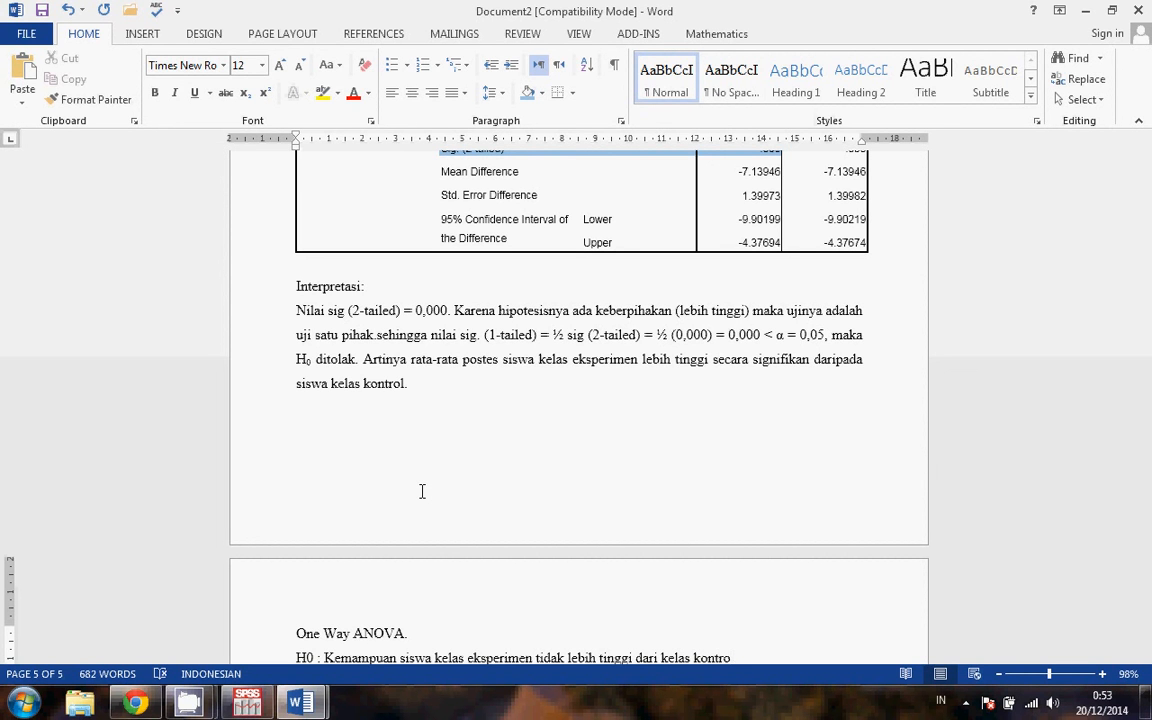
{"action": "type", "text": "l"}
{"action": "key", "text": "Return"}
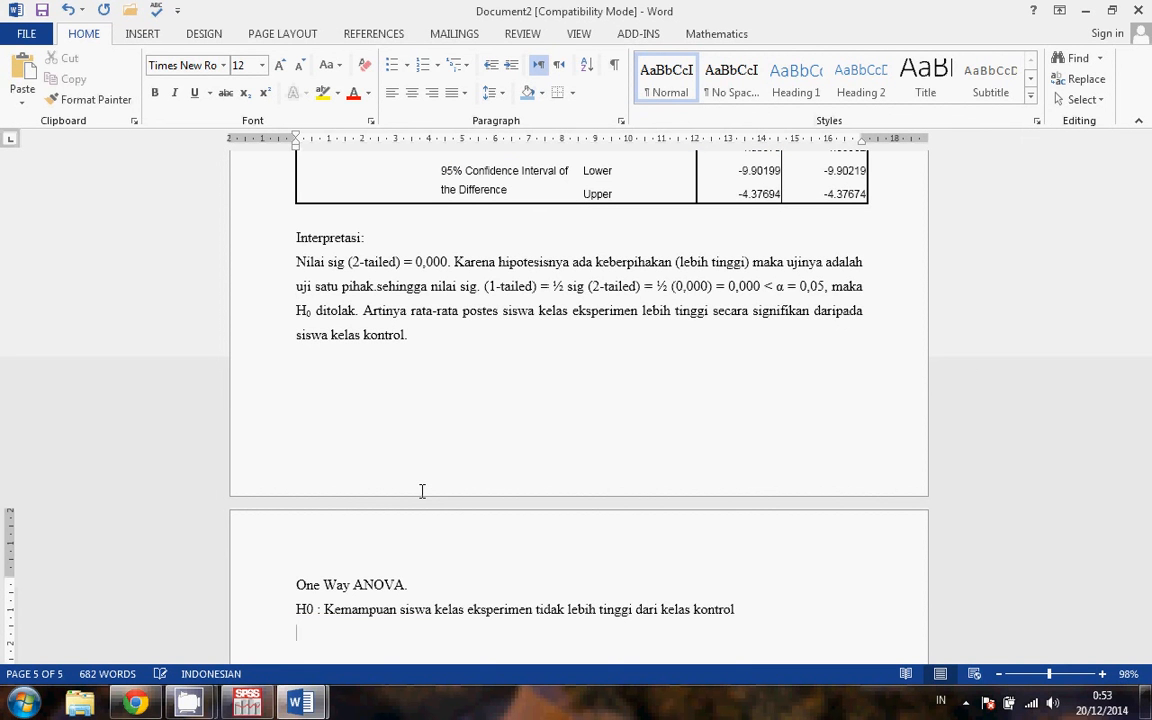
Add an "H1 :" line that reuses a copy of the H0 statement without the word "tidak"
{"action": "type", "text": "H1 :"}
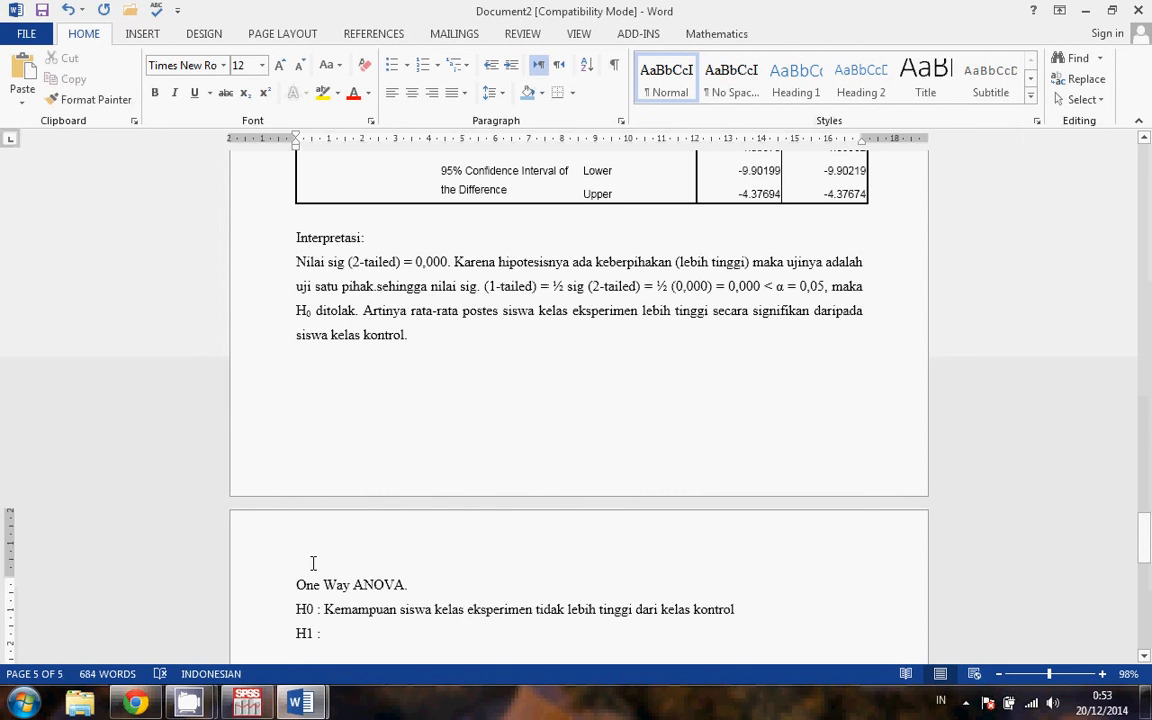
{"action": "left_click_drag", "start_coordinate": [325, 609], "coordinate": [733, 604]}
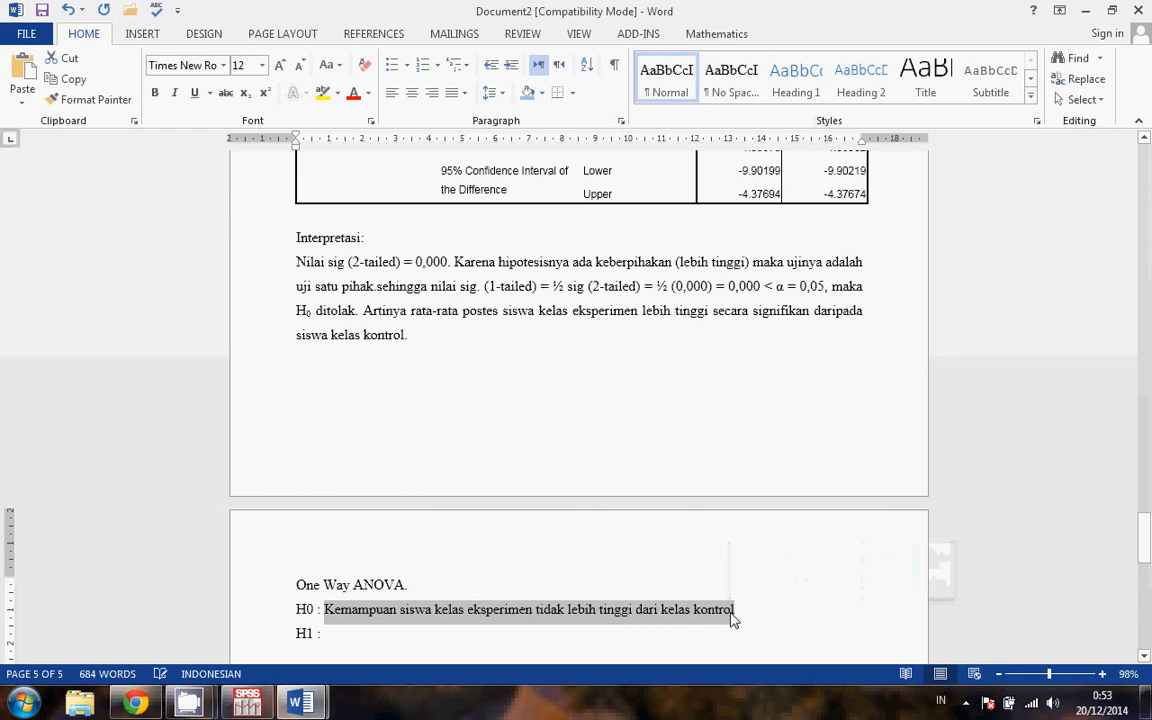
{"action": "right_click", "coordinate": [733, 604]}
{"action": "left_click", "coordinate": [785, 382]}
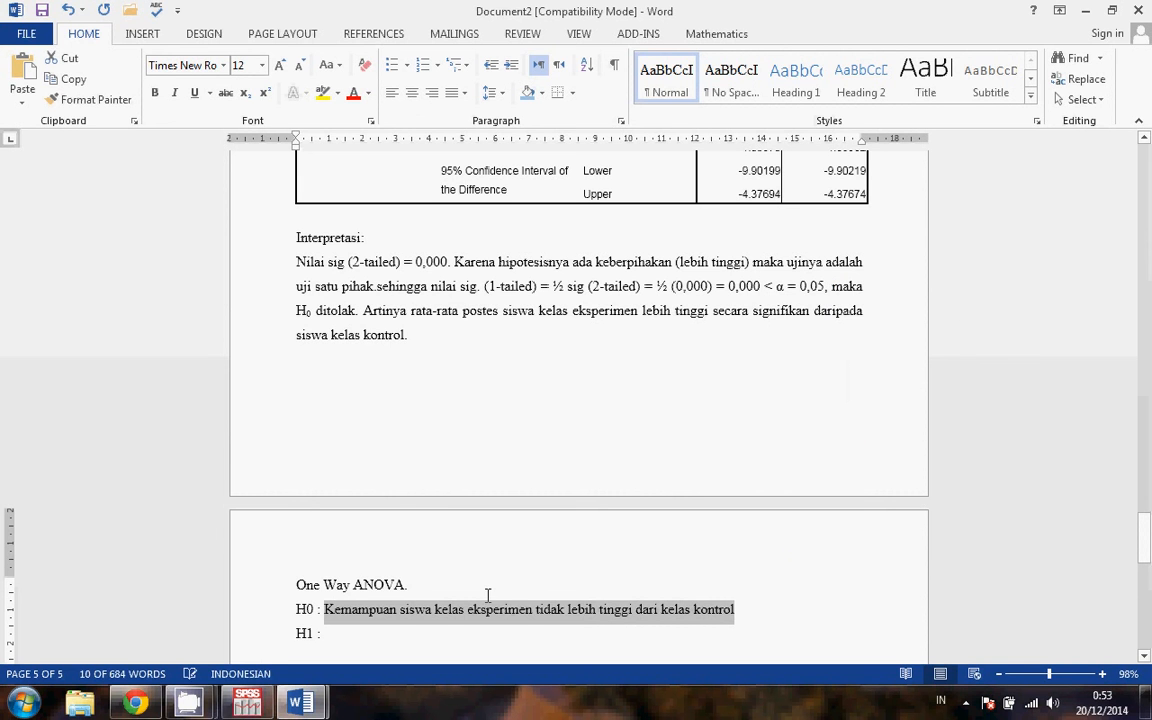
{"action": "left_click", "coordinate": [424, 633]}
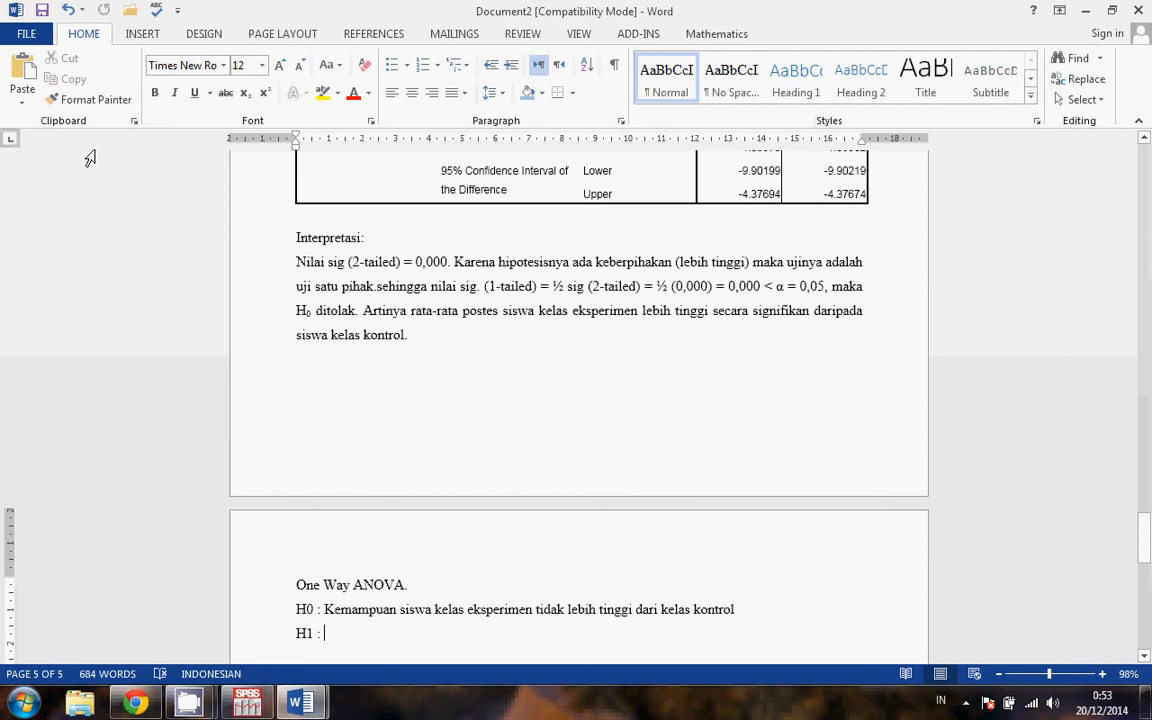
{"action": "left_click", "coordinate": [22, 68]}
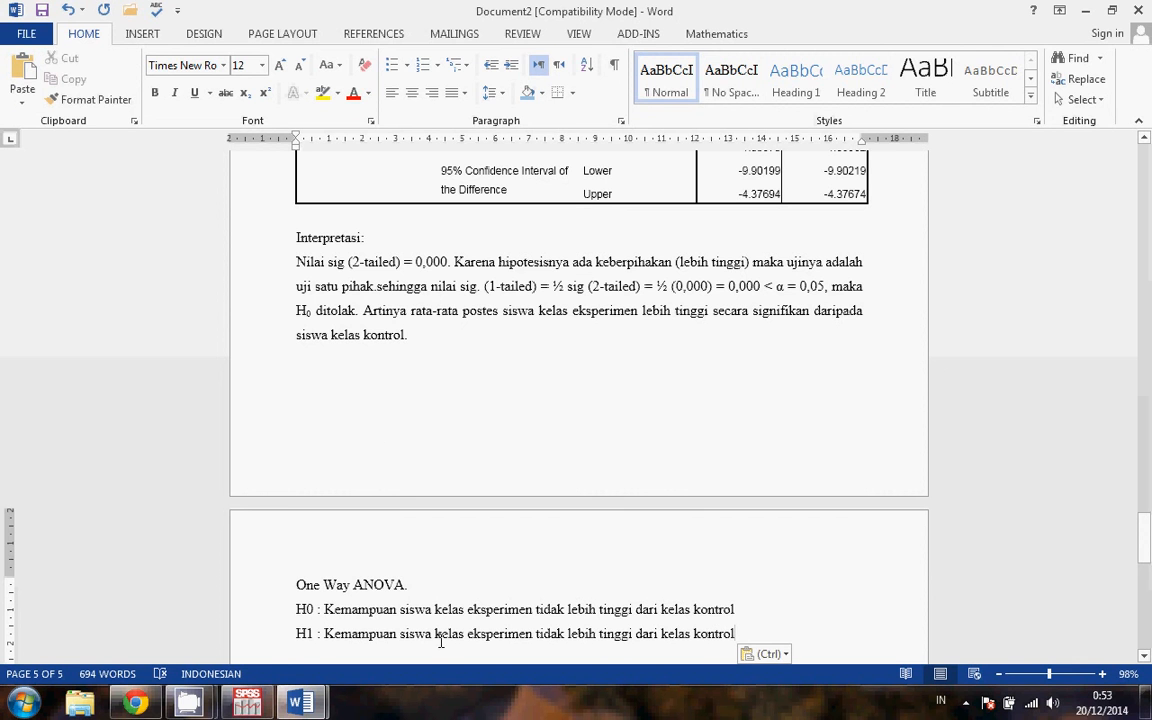
{"action": "double_click", "coordinate": [545, 633]}
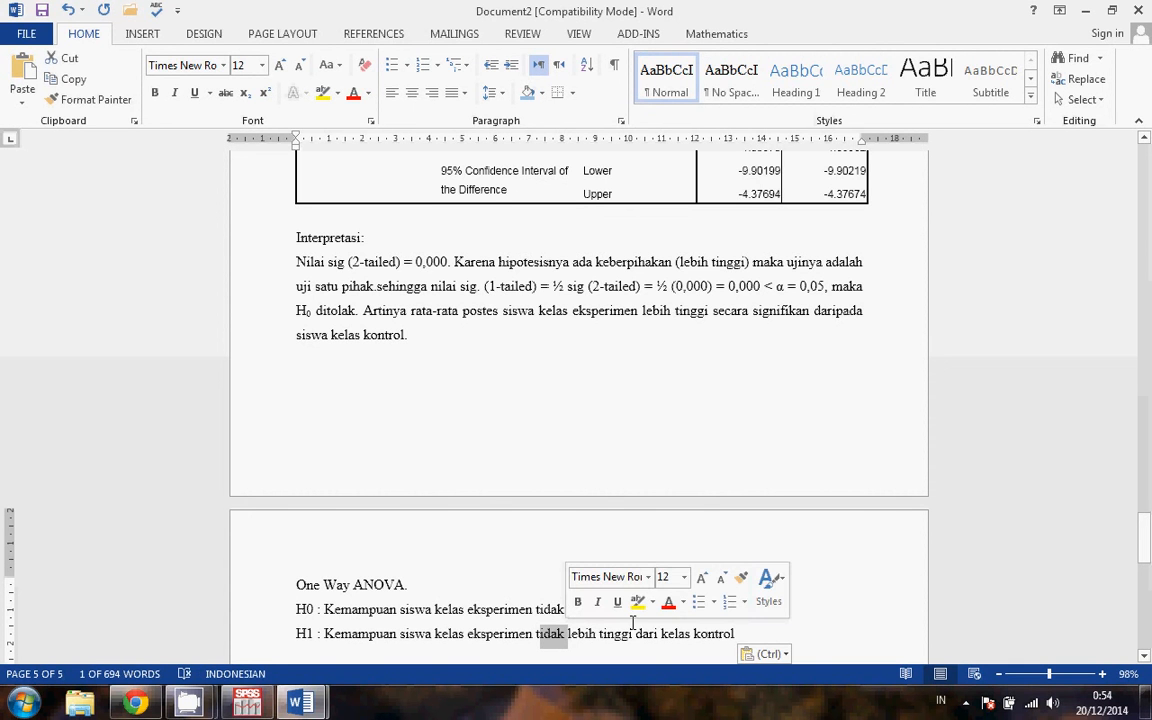
{"action": "key", "text": "BackSpace"}
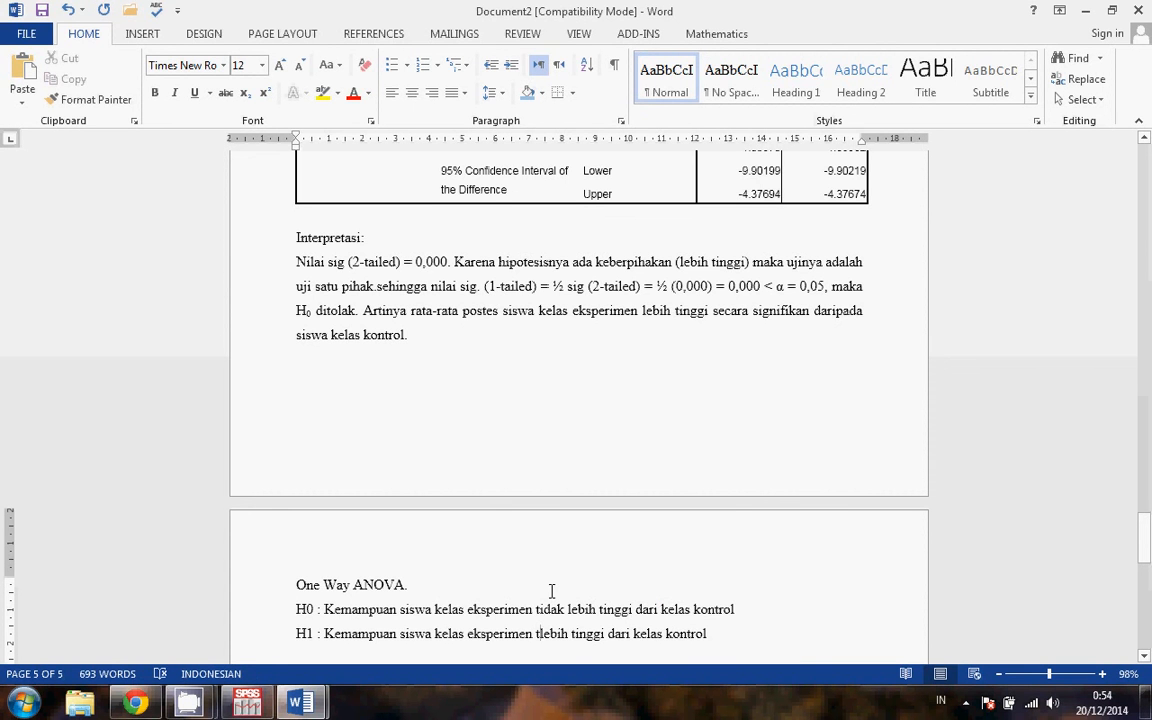
{"action": "key", "text": "BackSpace"}
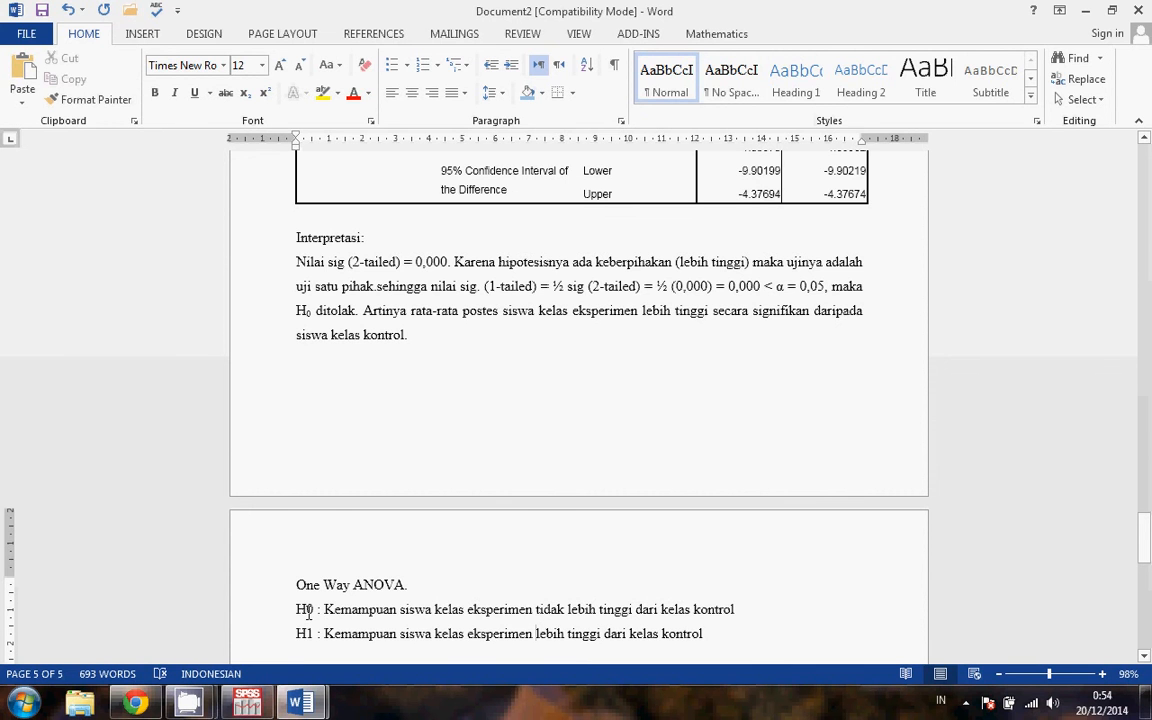
Format the 0 in H0 and the 1 in H1 of the two hypothesis lines as subscripts
{"action": "left_click_drag", "start_coordinate": [306, 613], "coordinate": [315, 613]}
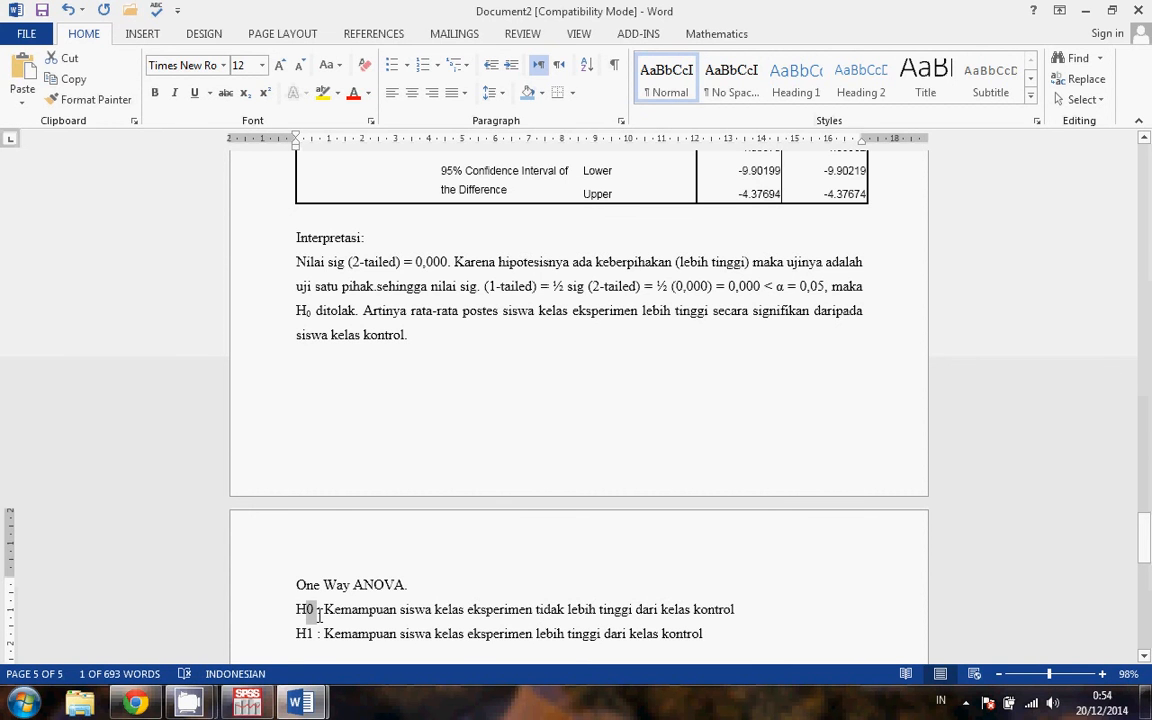
{"action": "key", "text": "ctrl+equal"}
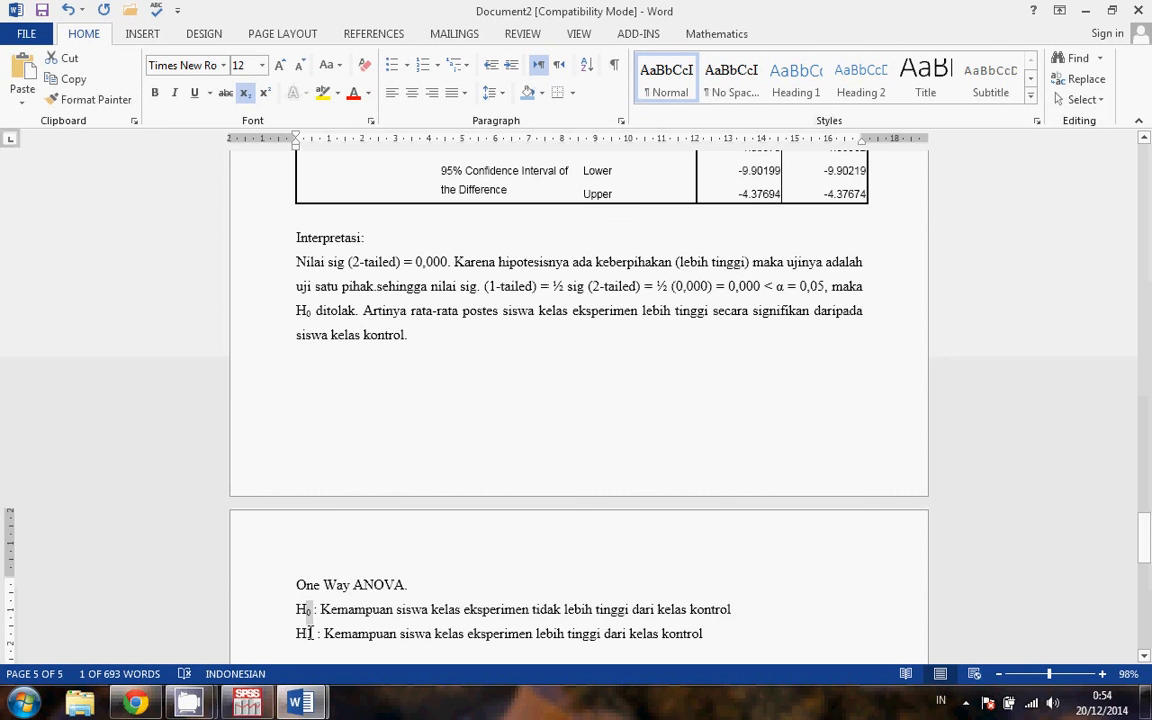
{"action": "left_click_drag", "start_coordinate": [305, 634], "coordinate": [314, 634]}
{"action": "key", "text": "ctrl+equal"}
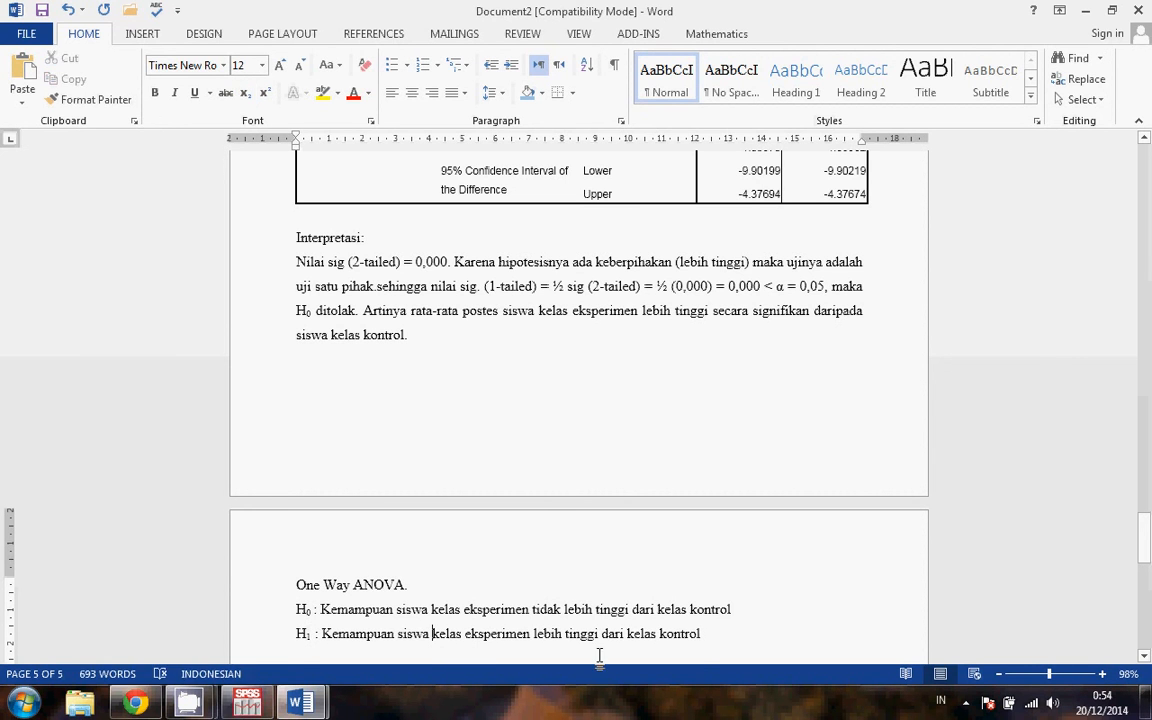
Add the line "Statistik Uji: One Way ANOVA" below the hypotheses, separated from them by a blank line
{"action": "left_click", "coordinate": [733, 633]}
{"action": "key", "text": "Return"}
{"action": "key", "text": "Return"}
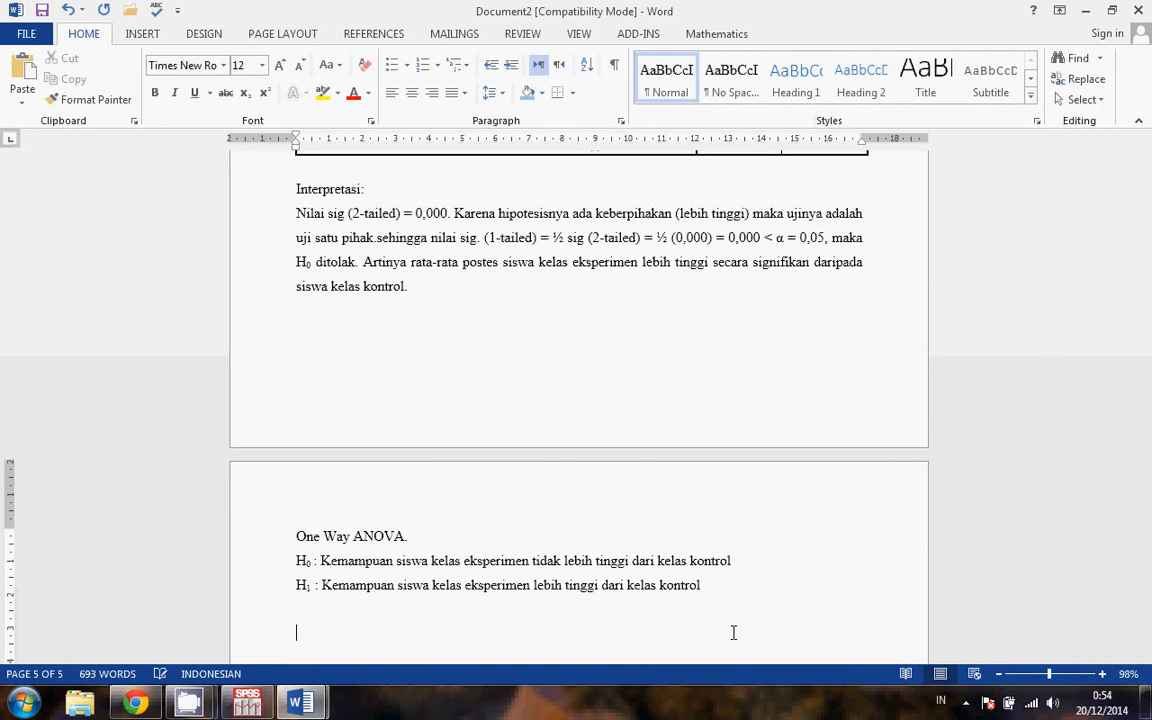
{"action": "type", "text": "Statistik Uji: One WA"}
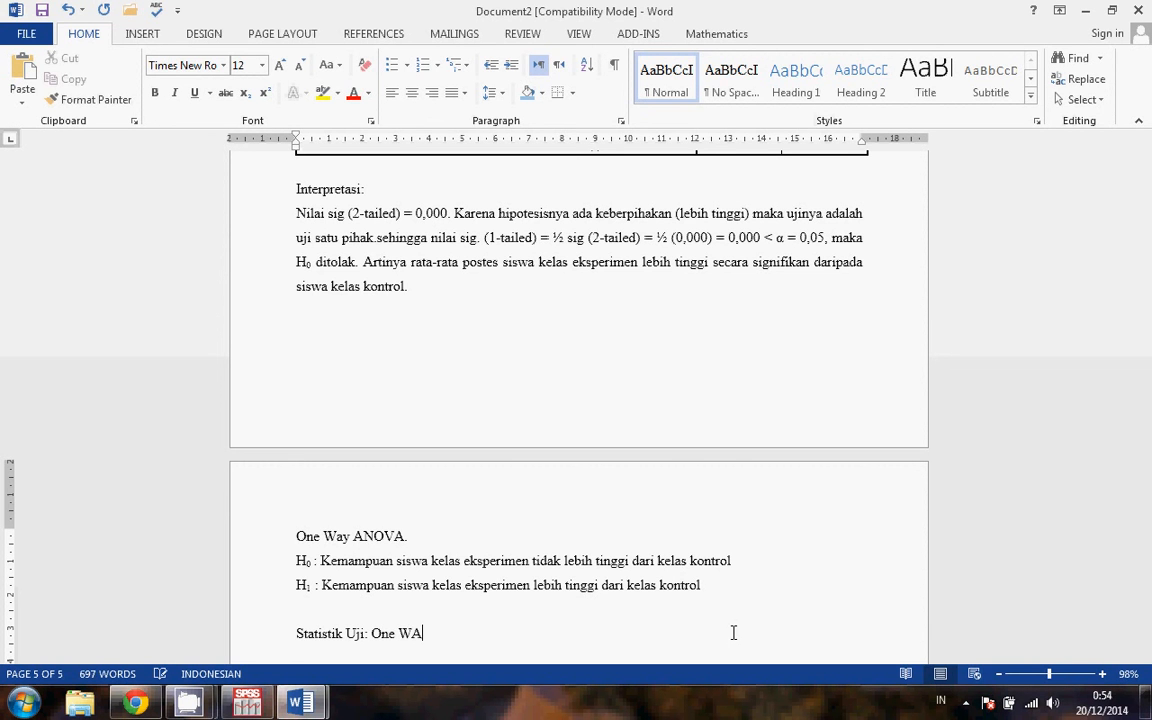
{"action": "key", "text": "BackSpace"}
{"action": "type", "text": "ay ANOVA"}
{"action": "key", "text": "Return"}
Begin the test criterion line with "Kriteria Uji: Terima H0 jika nilai sig." below the Statistik Uji line
{"action": "type", "text": "kRITERIA Uji"}
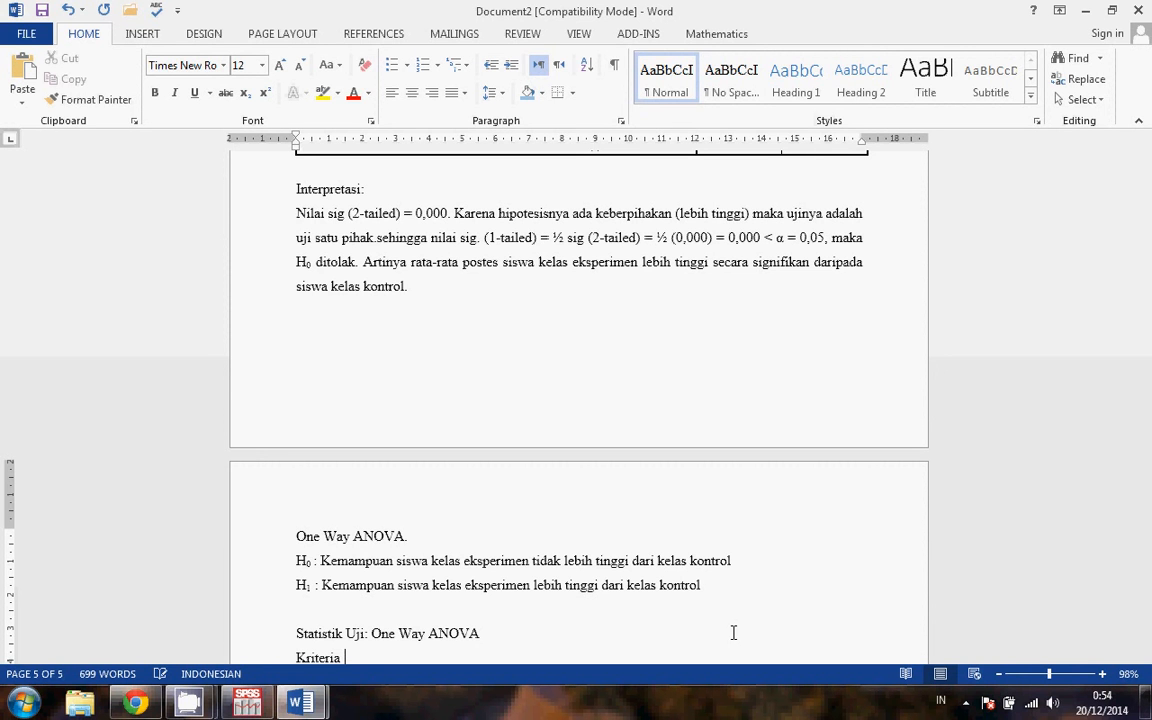
{"action": "type", "text": ": Terima Ho"}
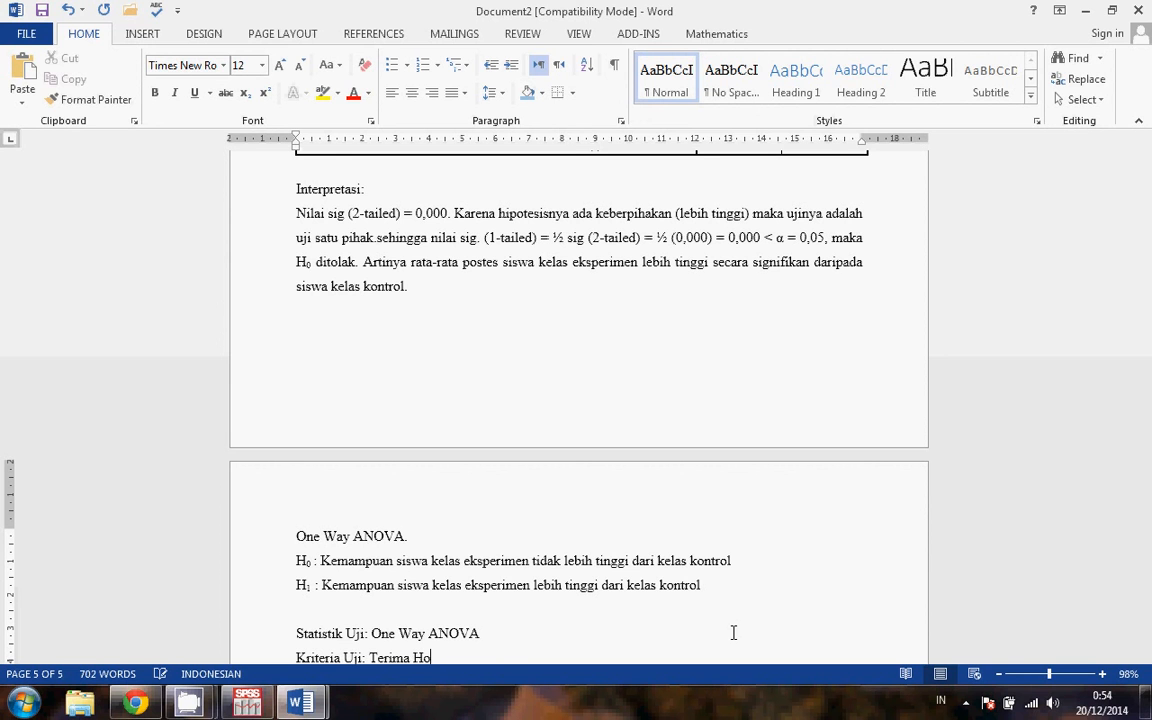
{"action": "key", "text": "BackSpace"}
{"action": "type", "text": "0 jiak"}
{"action": "key", "text": "BackSpace"}
{"action": "key", "text": "BackSpace"}
{"action": "type", "text": "ka nilai sig."}
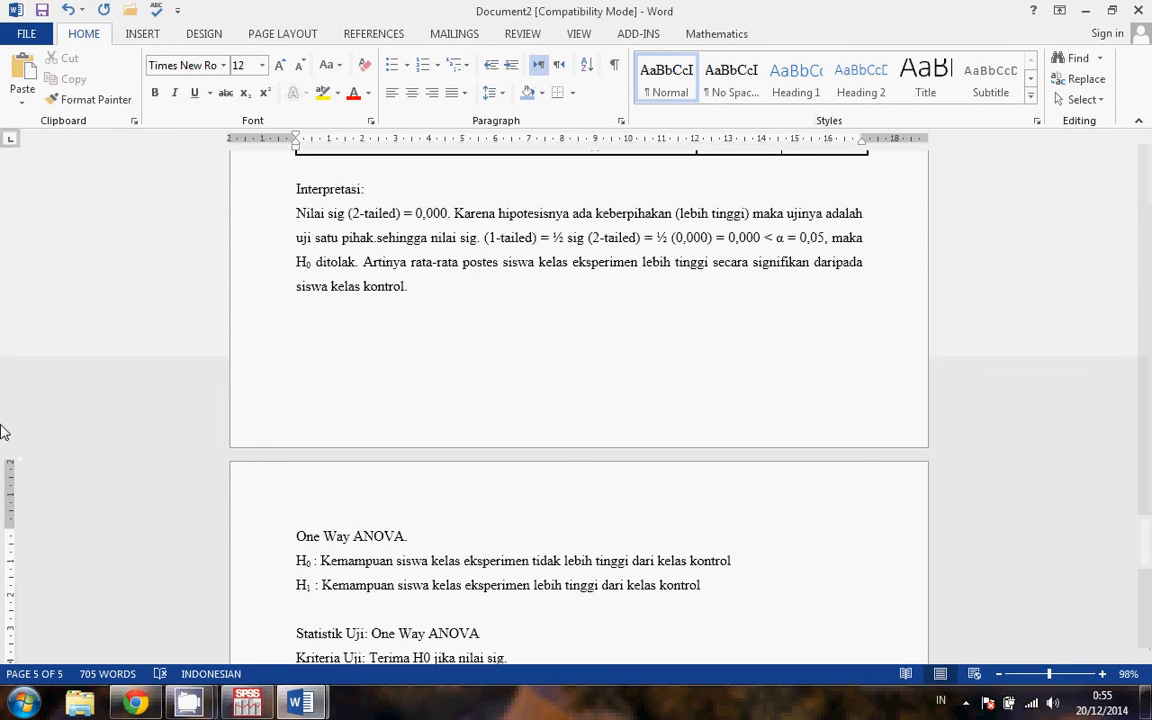
Complete the acceptance condition with a ≥ symbol and "α = 0,05" copied from the interpretation paragraph
{"action": "left_click", "coordinate": [141, 34]}
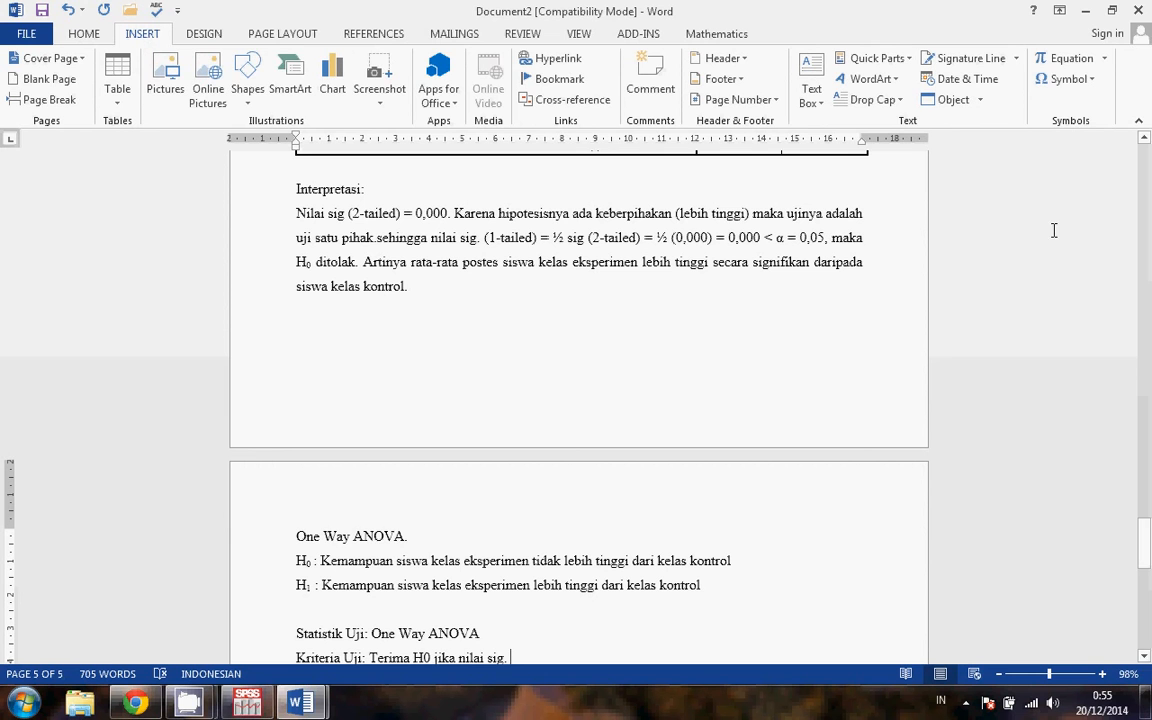
{"action": "left_click", "coordinate": [1085, 81]}
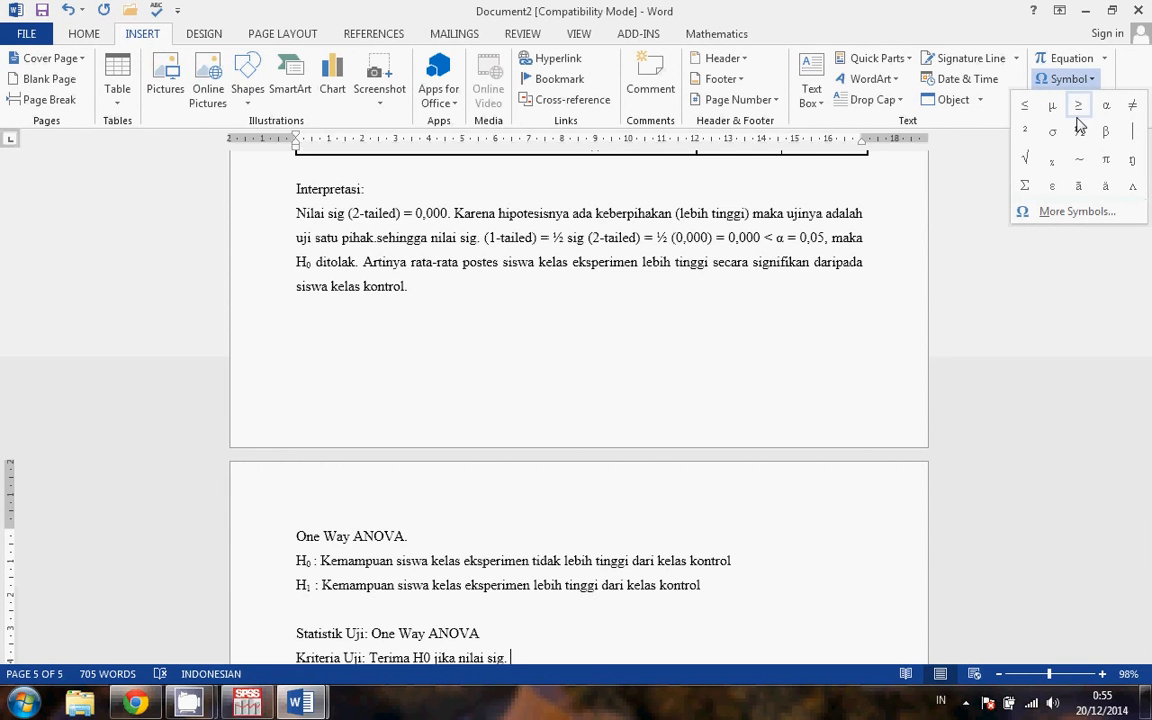
{"action": "left_click", "coordinate": [1079, 119]}
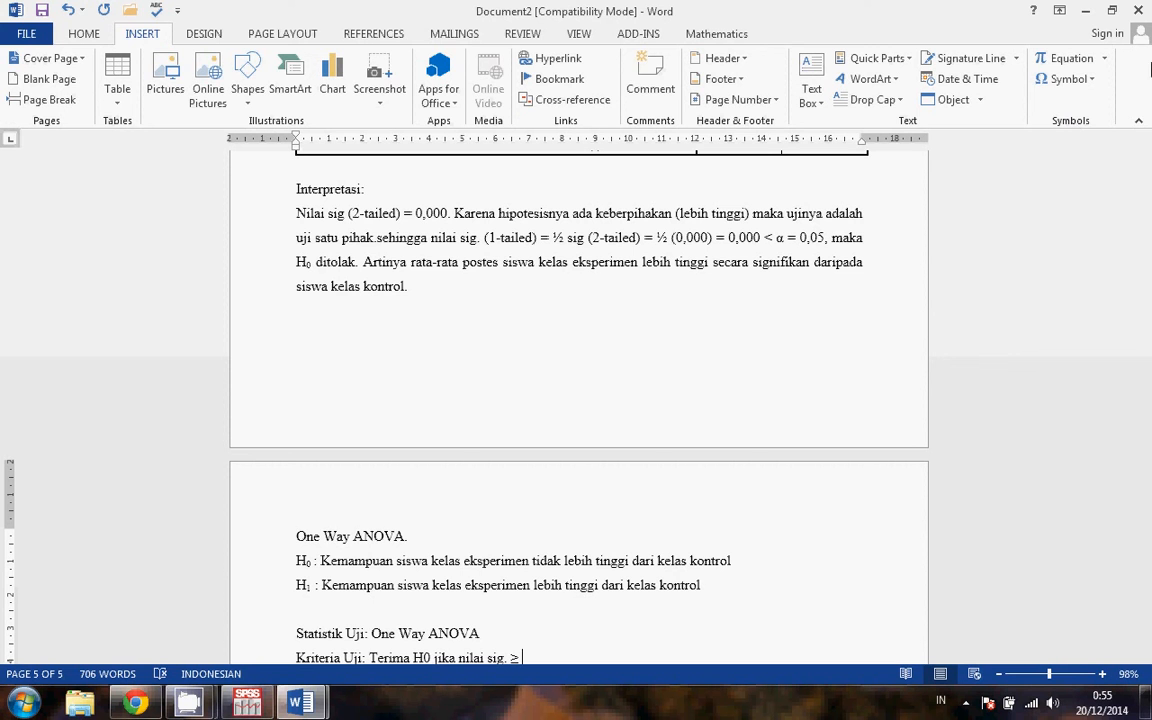
{"action": "left_click_drag", "start_coordinate": [776, 238], "coordinate": [818, 246]}
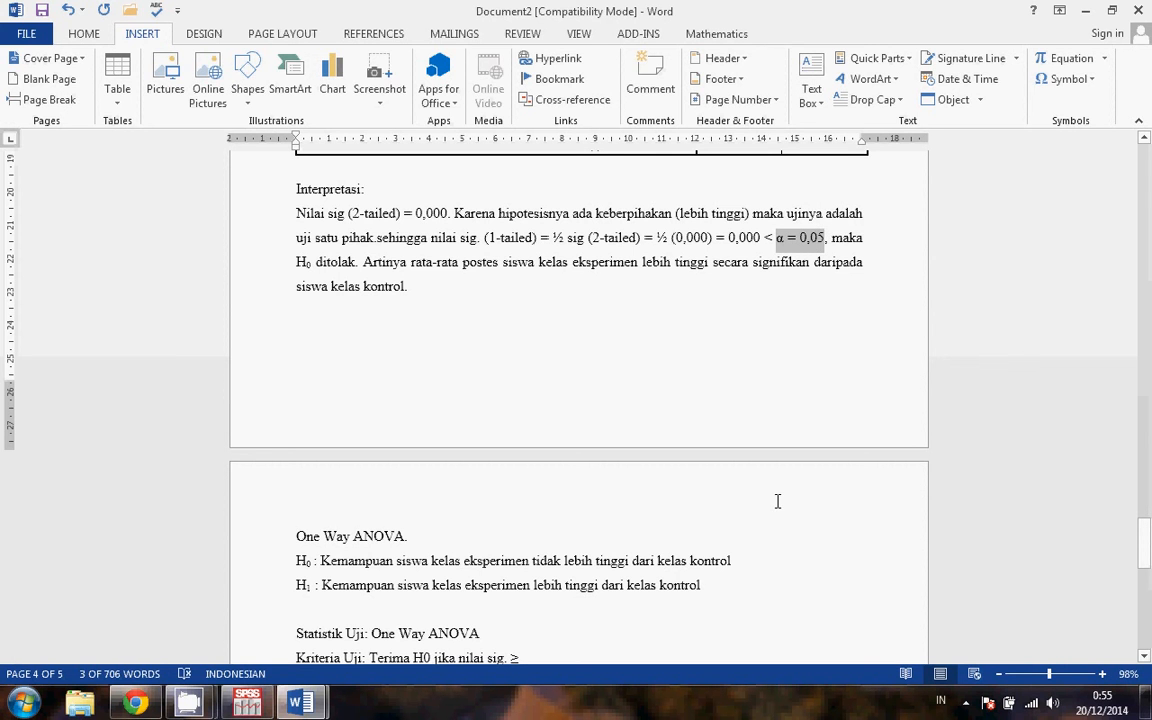
{"action": "key", "text": "ctrl+c"}
{"action": "left_click", "coordinate": [571, 657]}
{"action": "key", "text": "ctrl+v"}
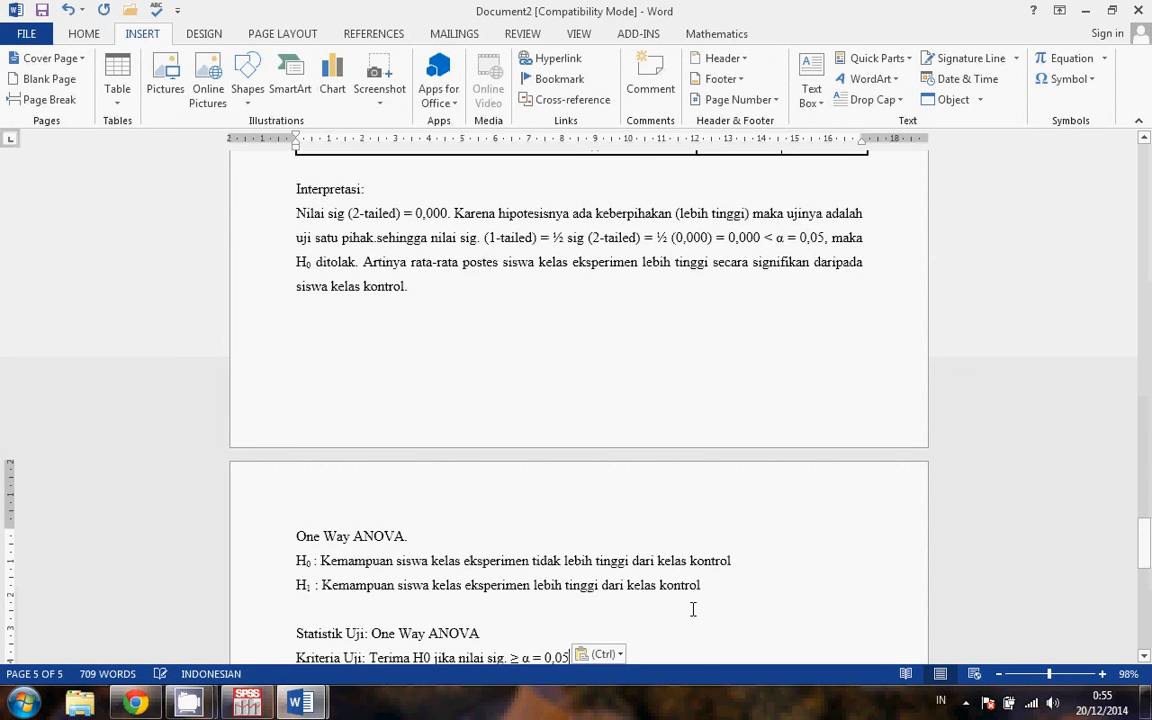
Append "dan tolak H0" to the criterion, followed by a copy of "jika nilai sig. ≥ α = 0,05"
{"action": "type", "text": "da"}
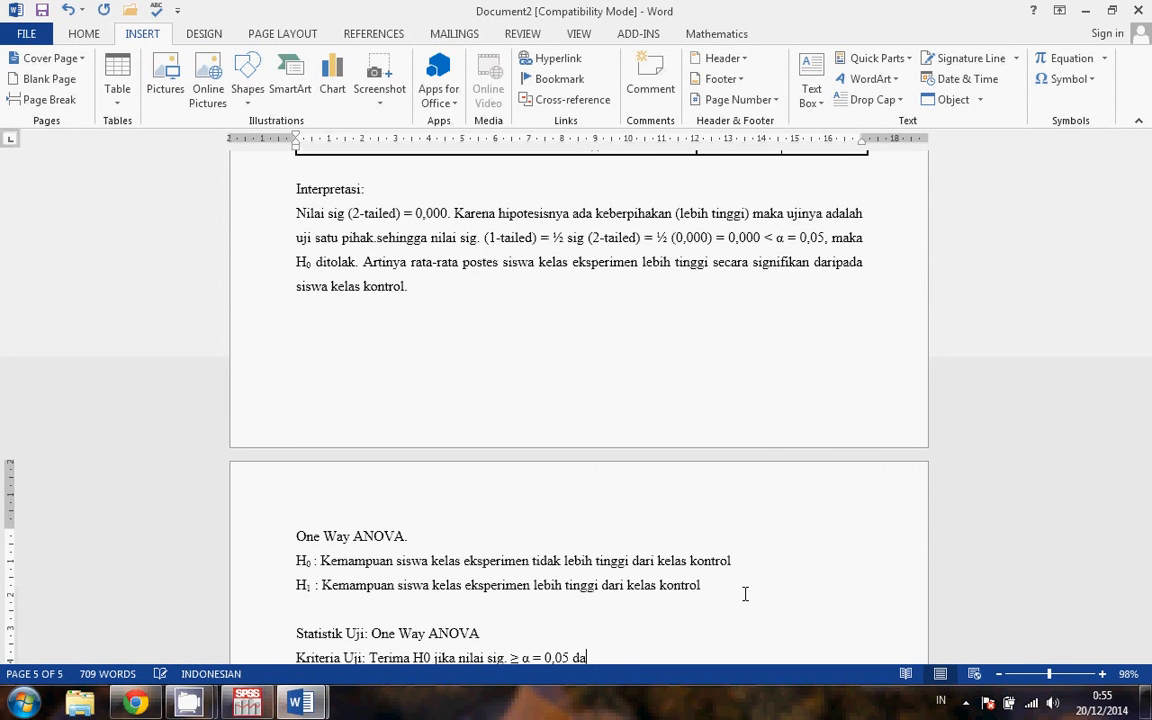
{"action": "type", "text": "n tolak H0"}
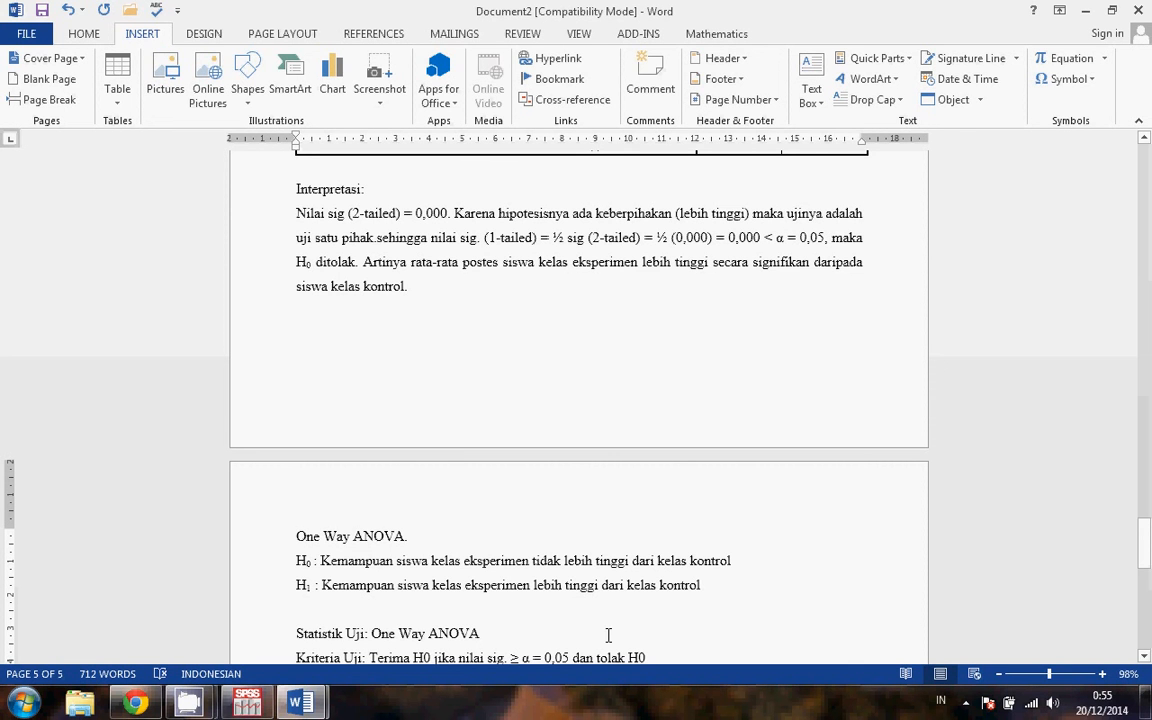
{"action": "scroll", "coordinate": [490, 655], "scroll_direction": "down", "scroll_amount": 1}
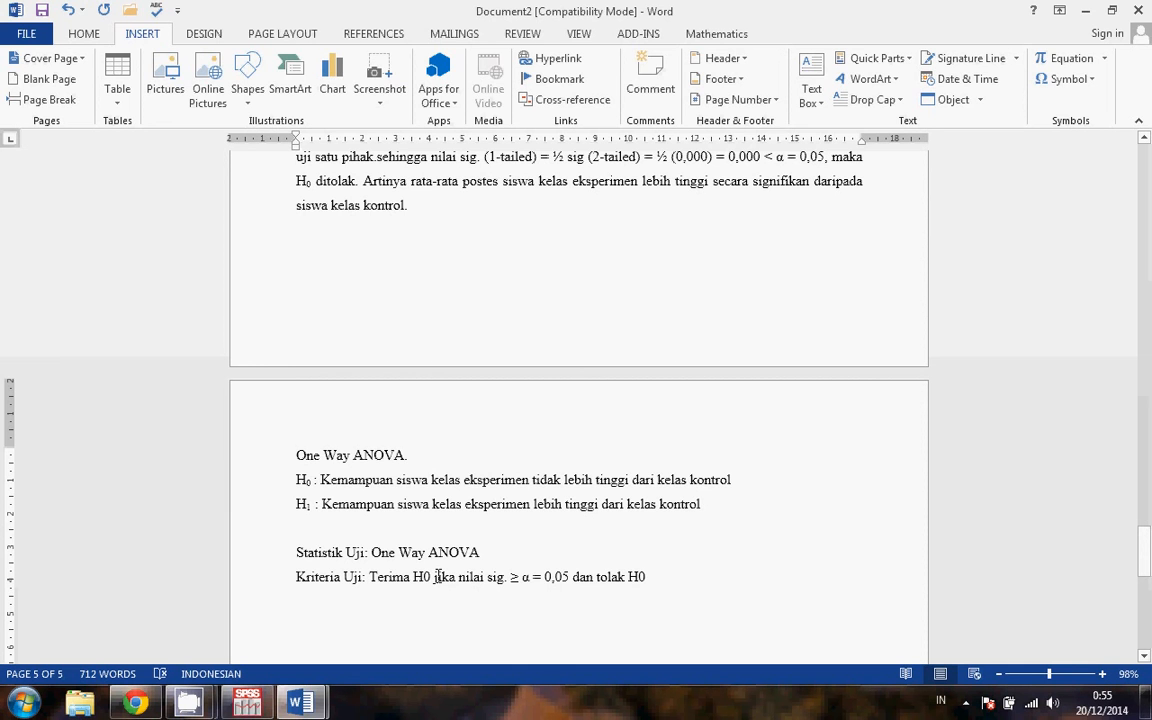
{"action": "left_click_drag", "start_coordinate": [435, 577], "coordinate": [572, 578]}
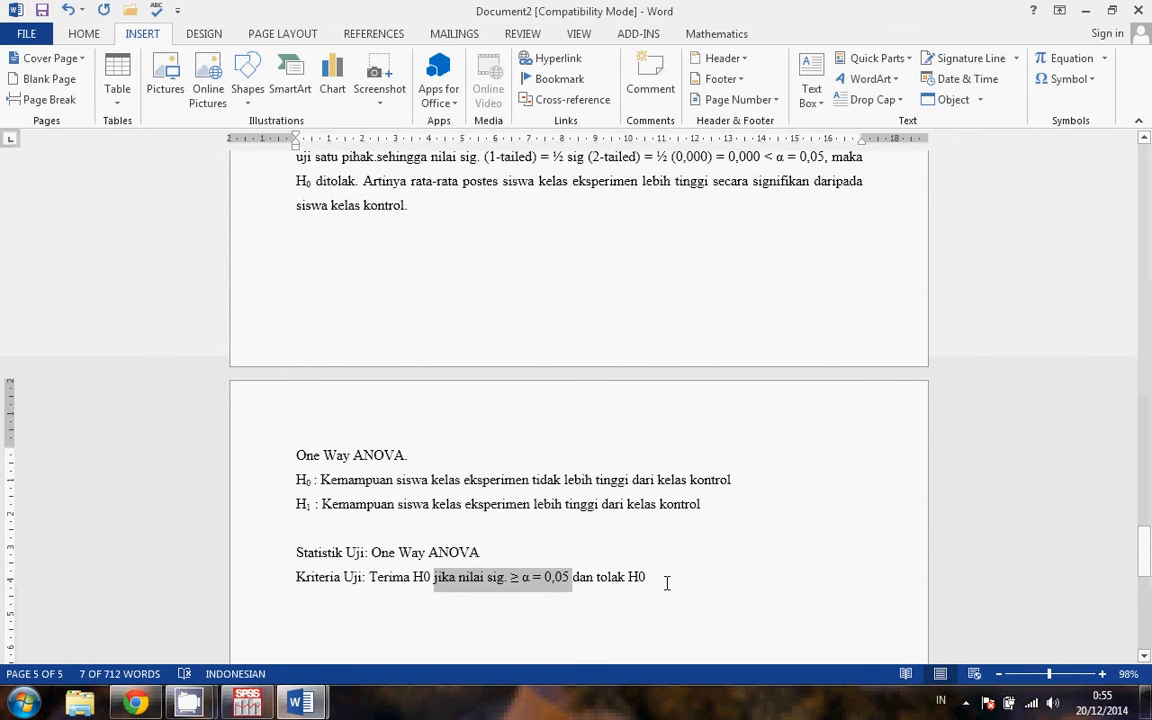
{"action": "key", "text": "ctrl+c"}
{"action": "left_click", "coordinate": [665, 582]}
{"action": "key", "text": "ctrl+v"}
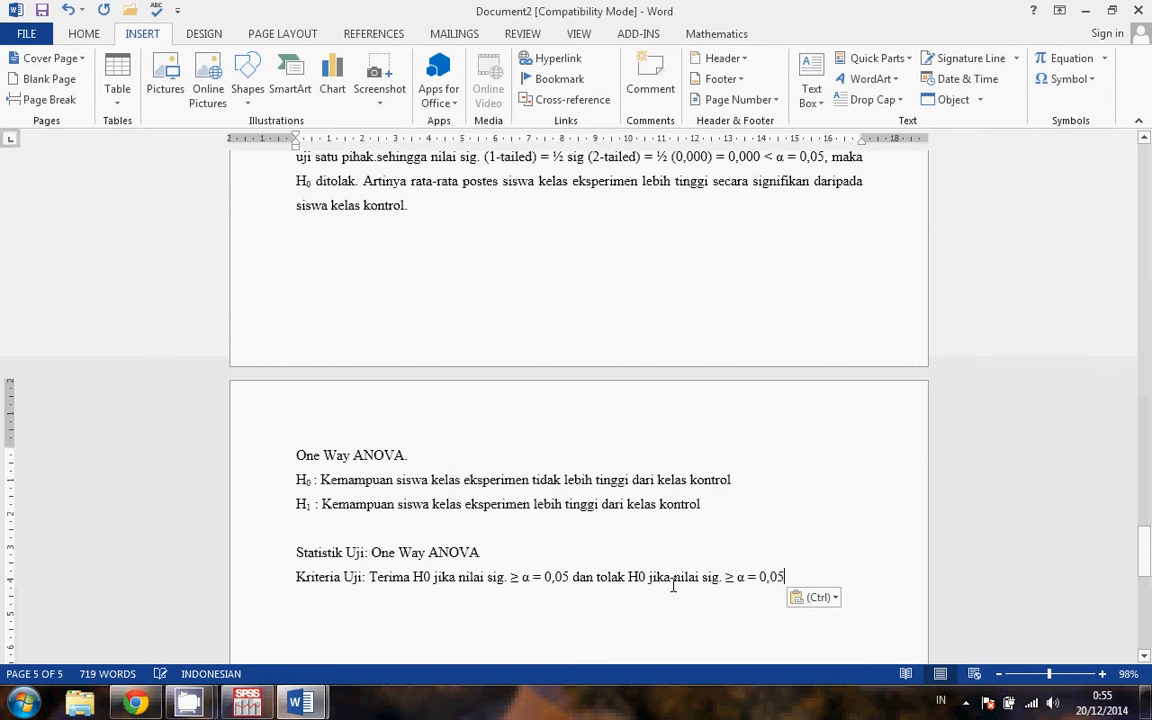
Change the rejection condition's symbol to < and make the 0 in both H0 terms of the criterion line subscript
{"action": "double_click", "coordinate": [727, 578]}
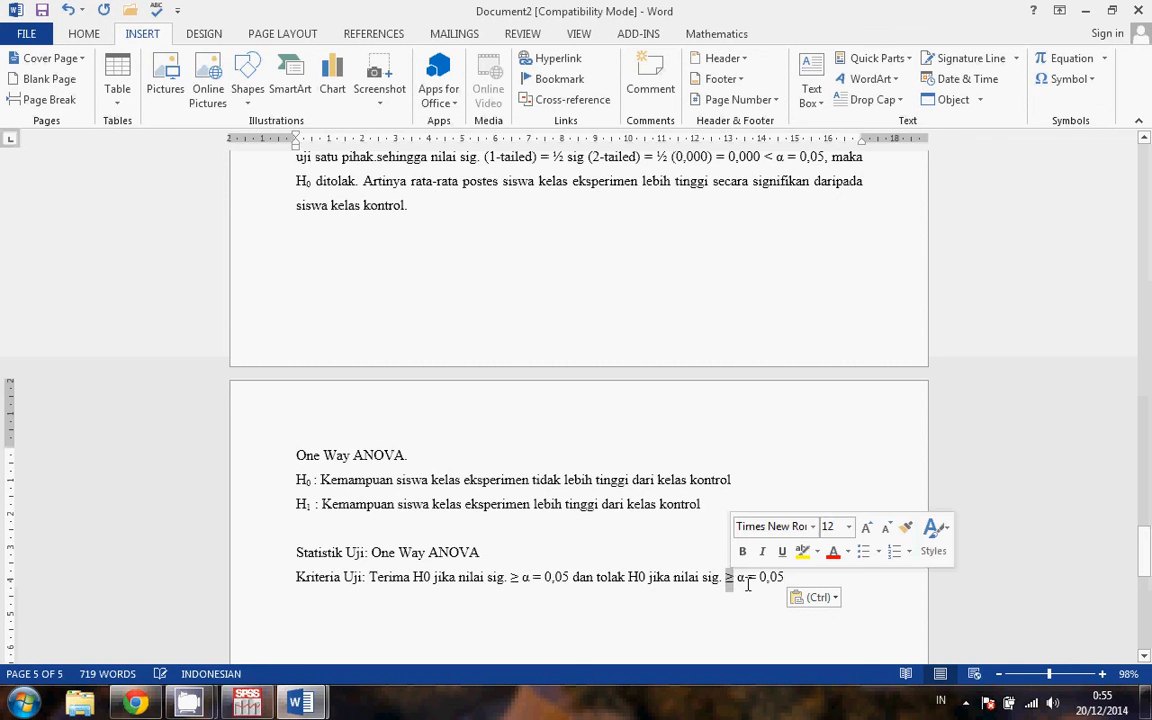
{"action": "type", "text": "<"}
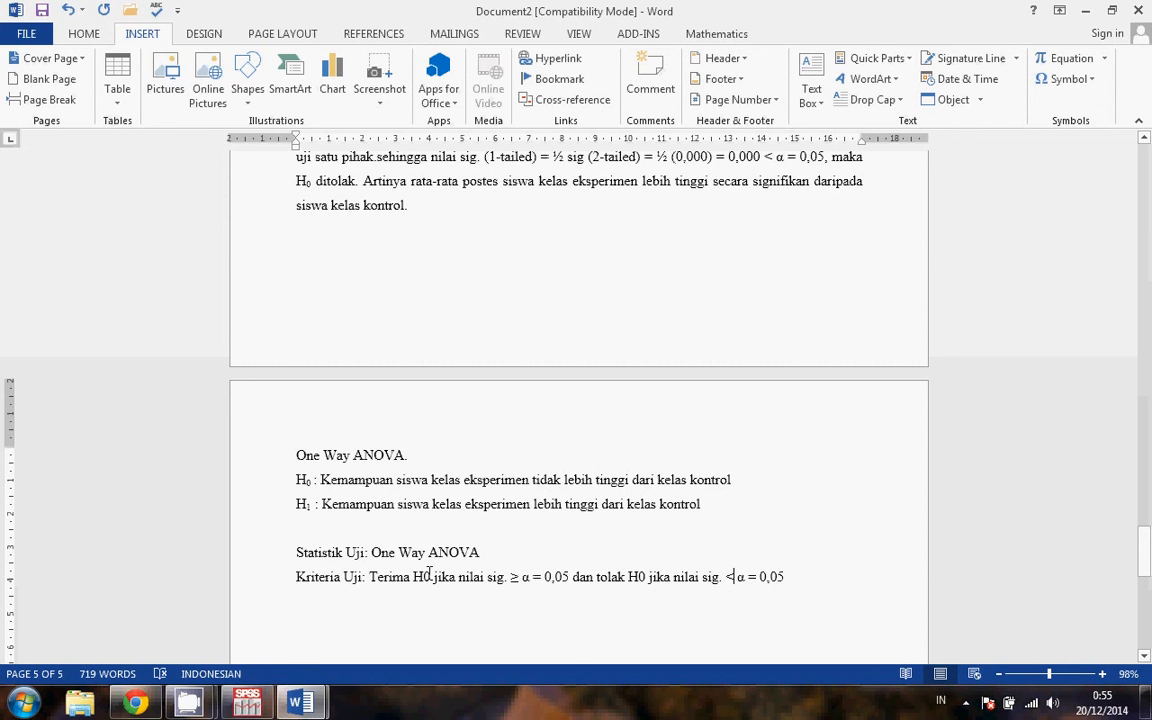
{"action": "left_click_drag", "start_coordinate": [430, 576], "coordinate": [423, 576]}
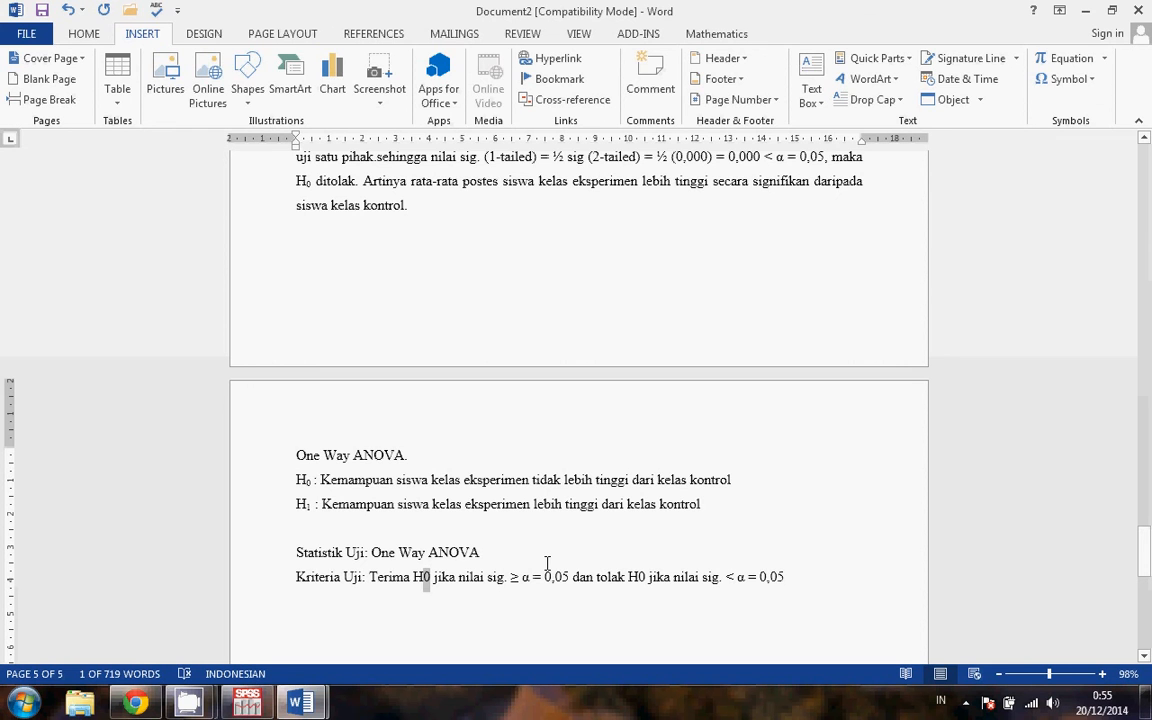
{"action": "key", "text": "ctrl+equal"}
{"action": "left_click", "coordinate": [642, 573]}
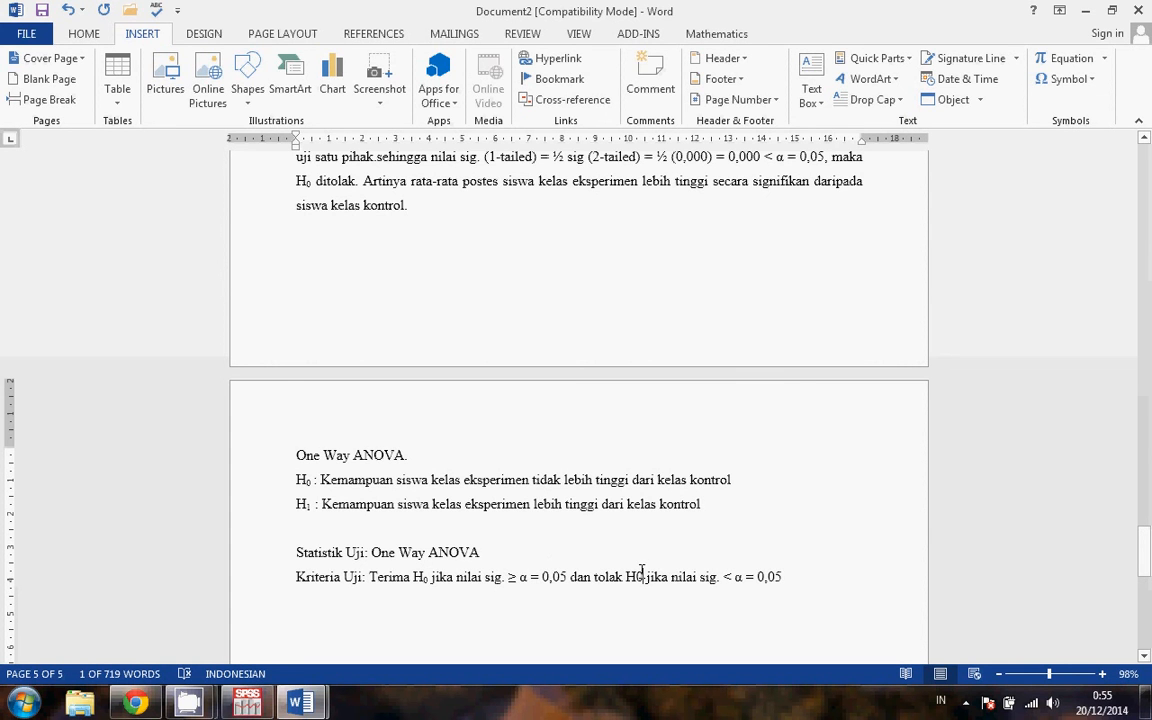
{"action": "key", "text": "BackSpace"}
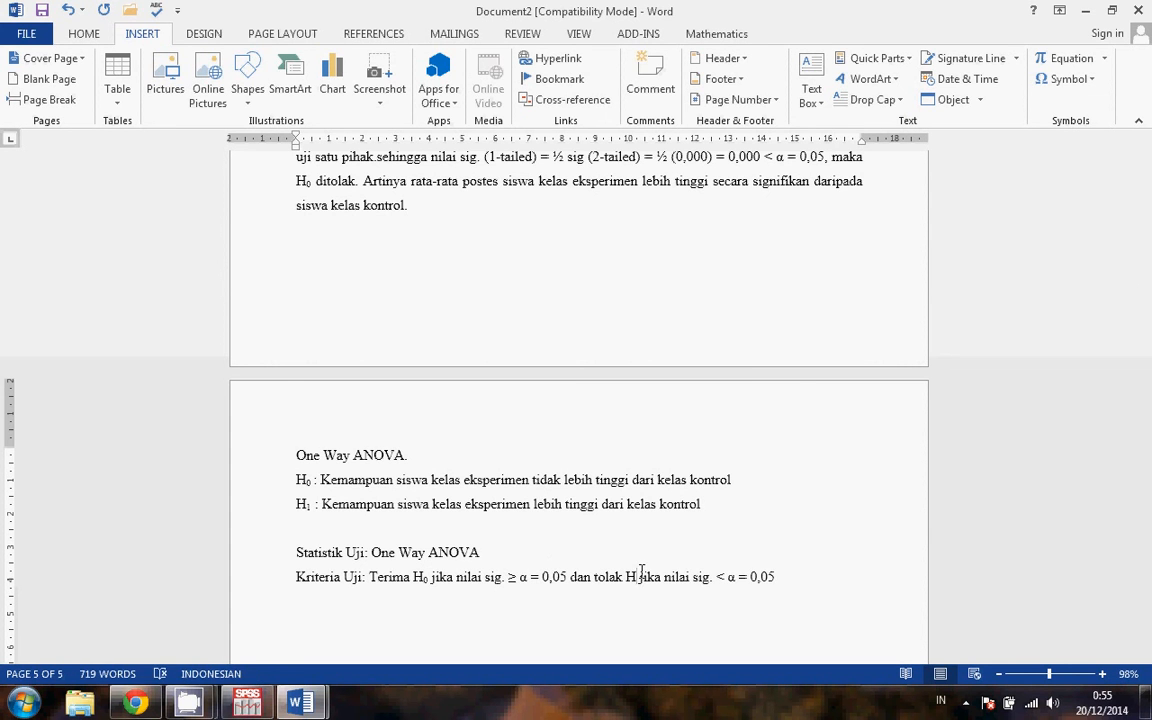
{"action": "type", "text": "0"}
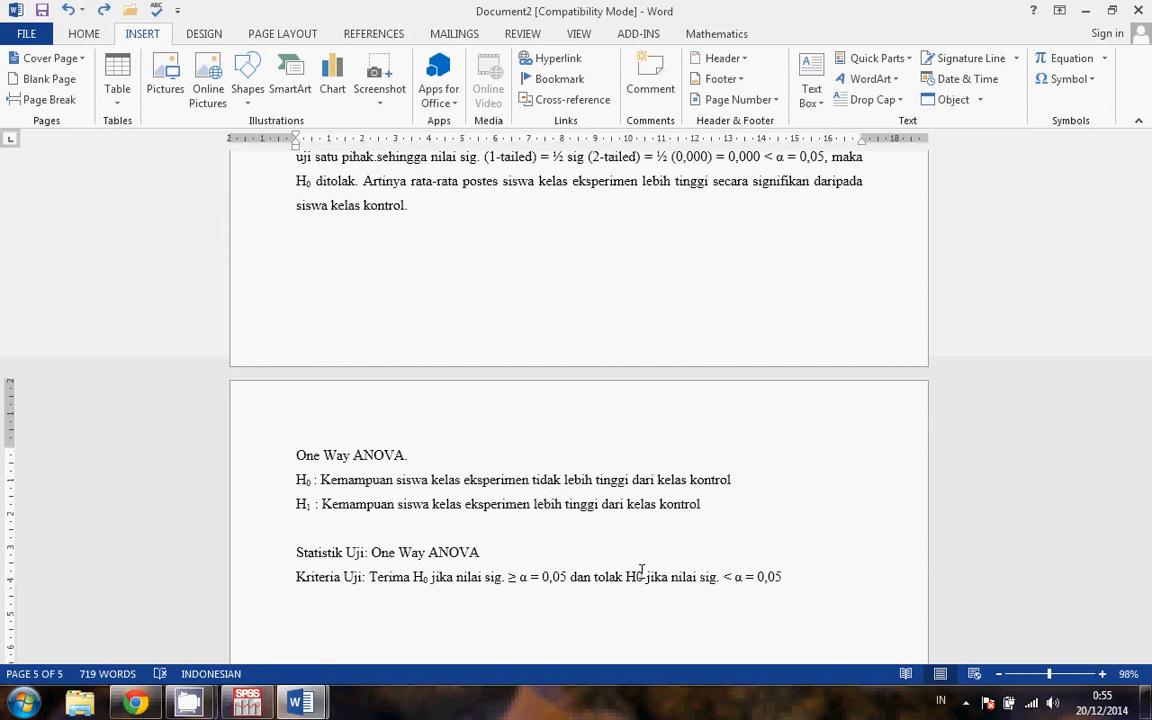
{"action": "key", "text": "shift+Left"}
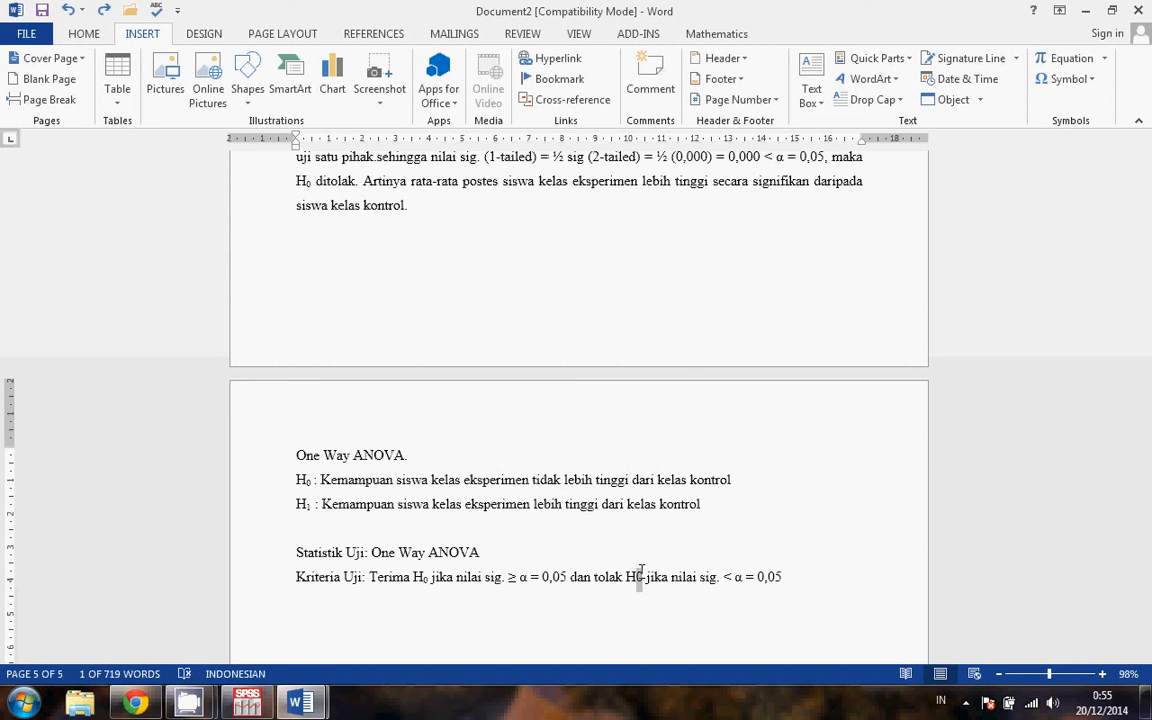
{"action": "key", "text": "ctrl+equal"}
{"action": "left_click", "coordinate": [741, 627]}
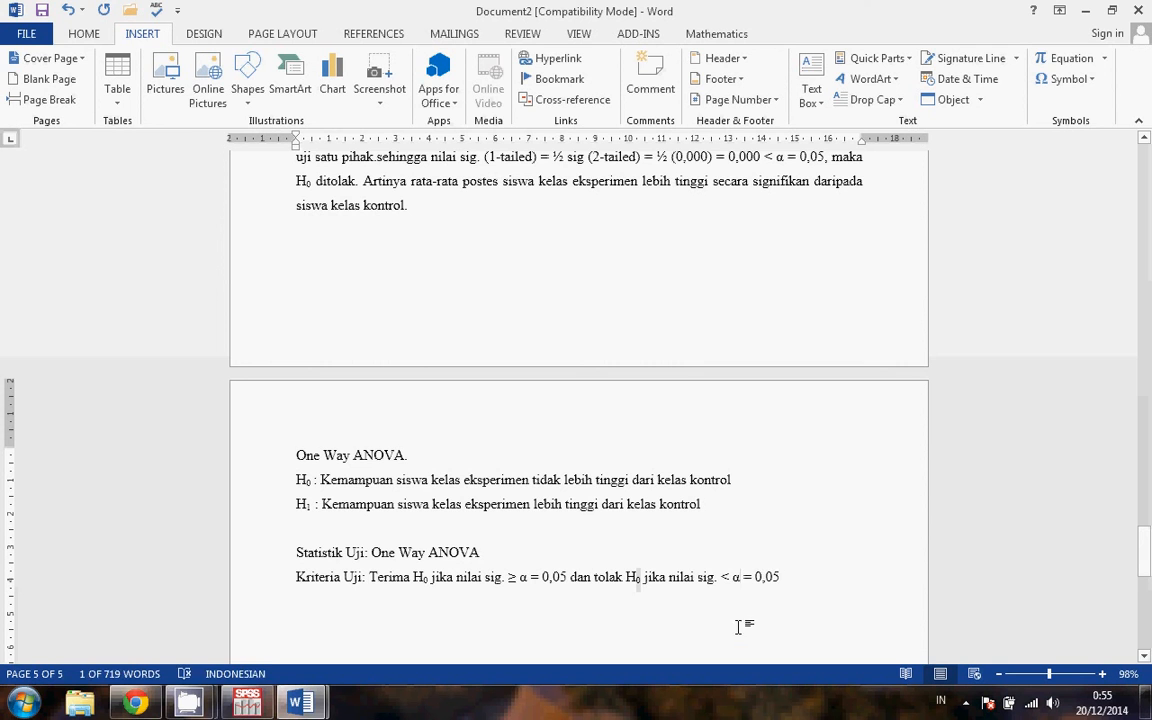
Add two new lines after the Kriteria Uji line
{"action": "left_click", "coordinate": [786, 577]}
{"action": "key", "text": "Return"}
{"action": "key", "text": "Return"}
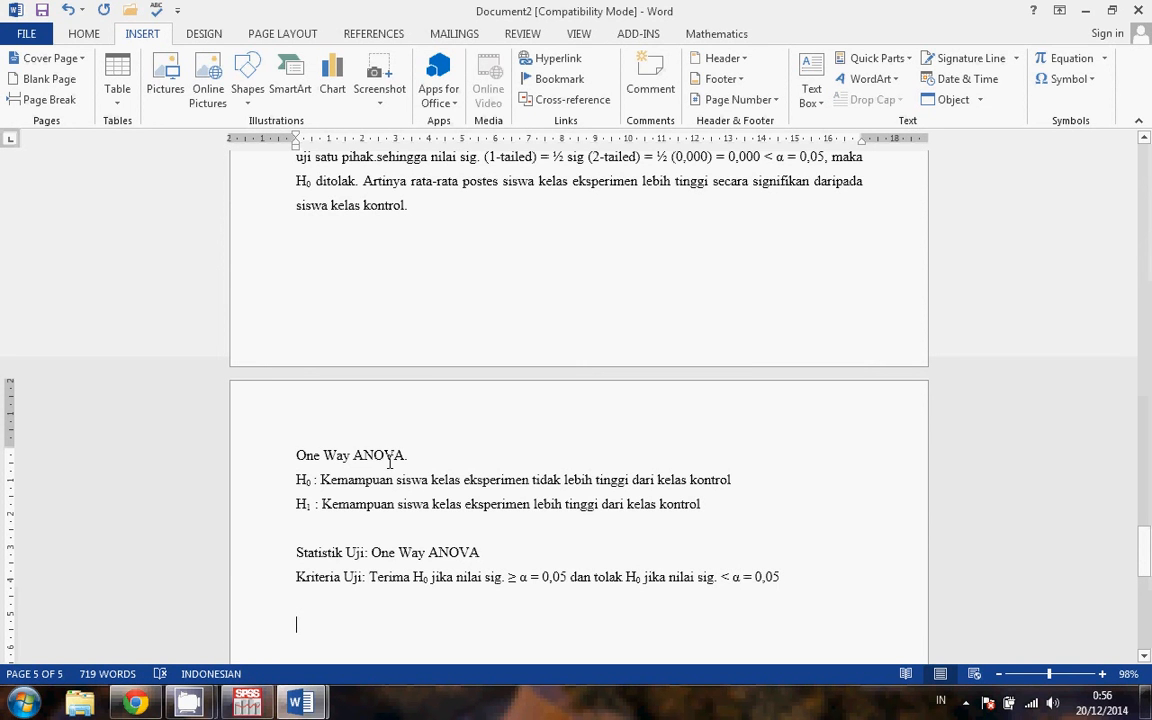
Make the "One Way ANOVA." heading bold
{"action": "scroll", "coordinate": [328, 474], "scroll_direction": "up", "scroll_amount": 2}
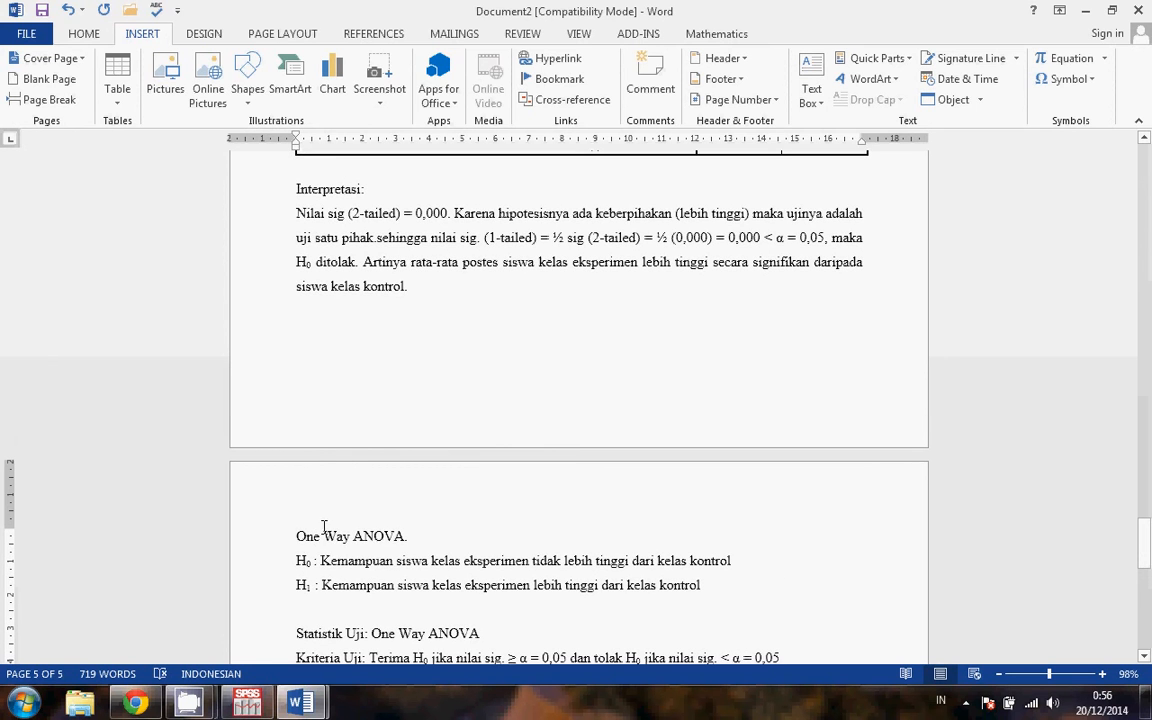
{"action": "left_click_drag", "start_coordinate": [296, 536], "coordinate": [407, 532]}
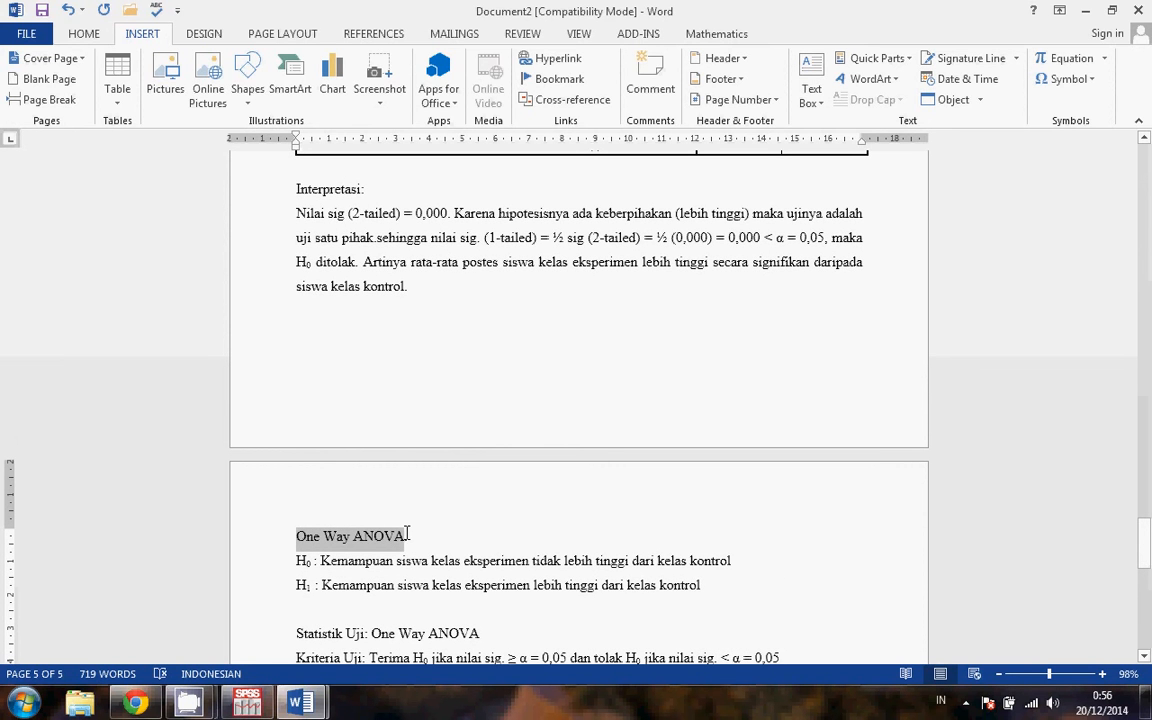
{"action": "key", "text": "ctrl+b"}
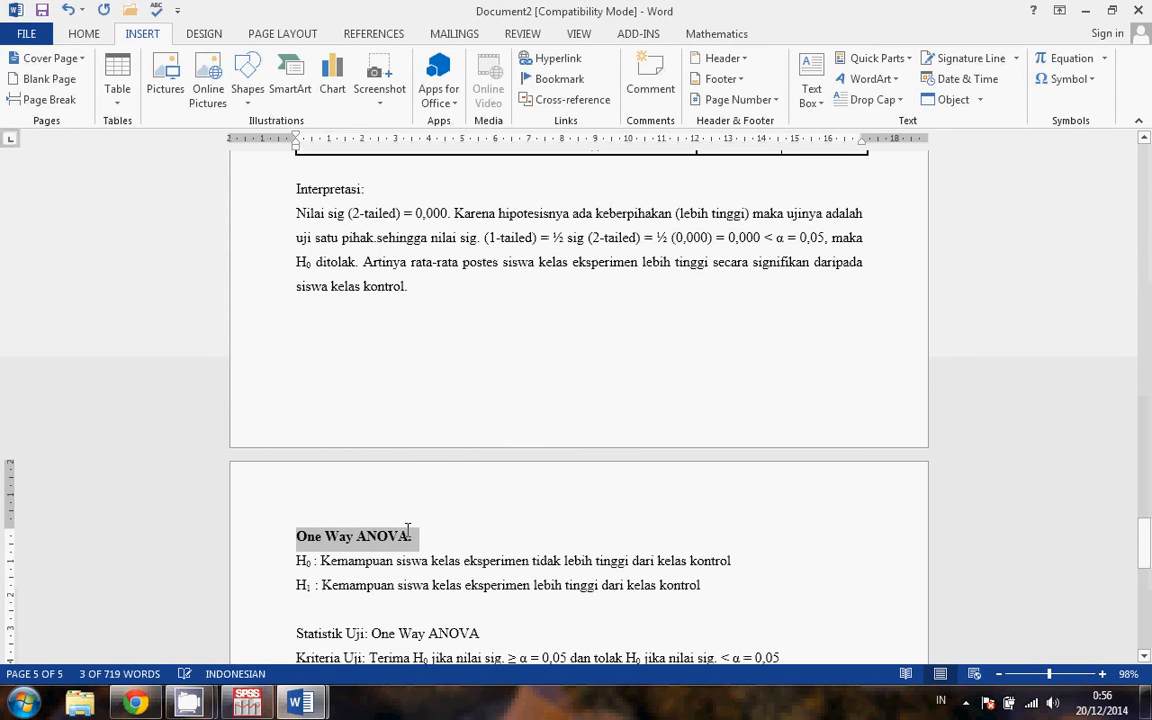
{"action": "scroll", "coordinate": [403, 604], "scroll_direction": "down", "scroll_amount": 4}
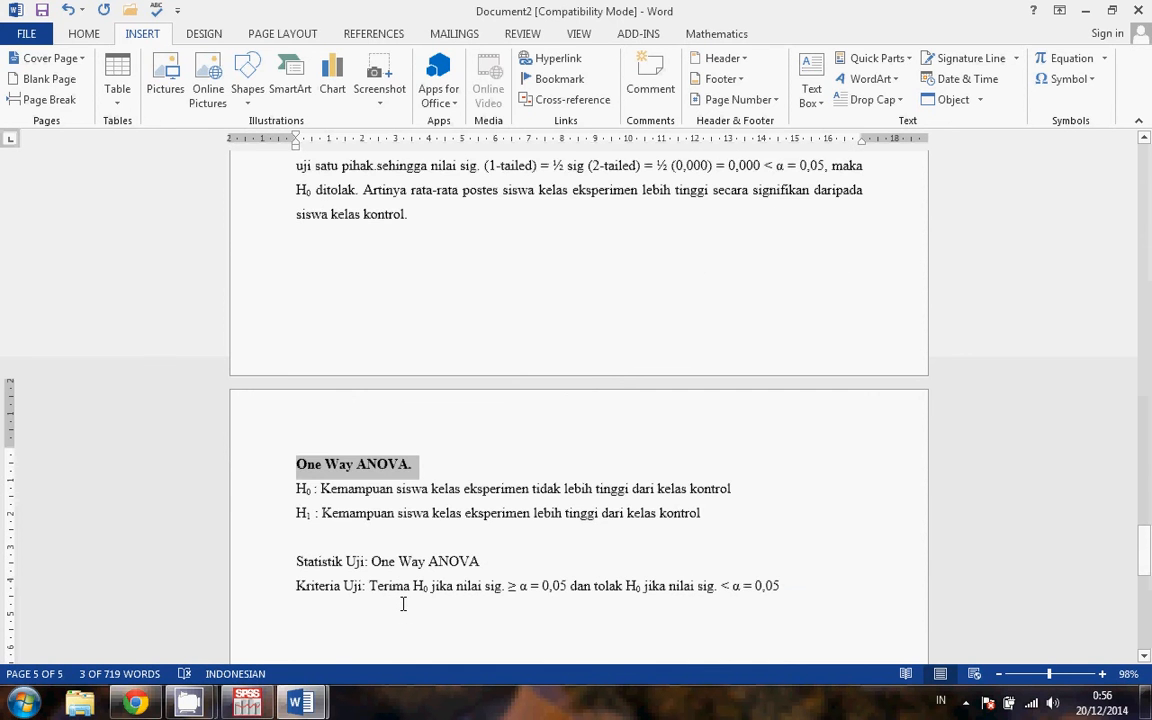
Switch to SPSS and set up a One-Way ANOVA with gain as the dependent variable and kelompok as the factor
{"action": "left_click", "coordinate": [247, 703]}
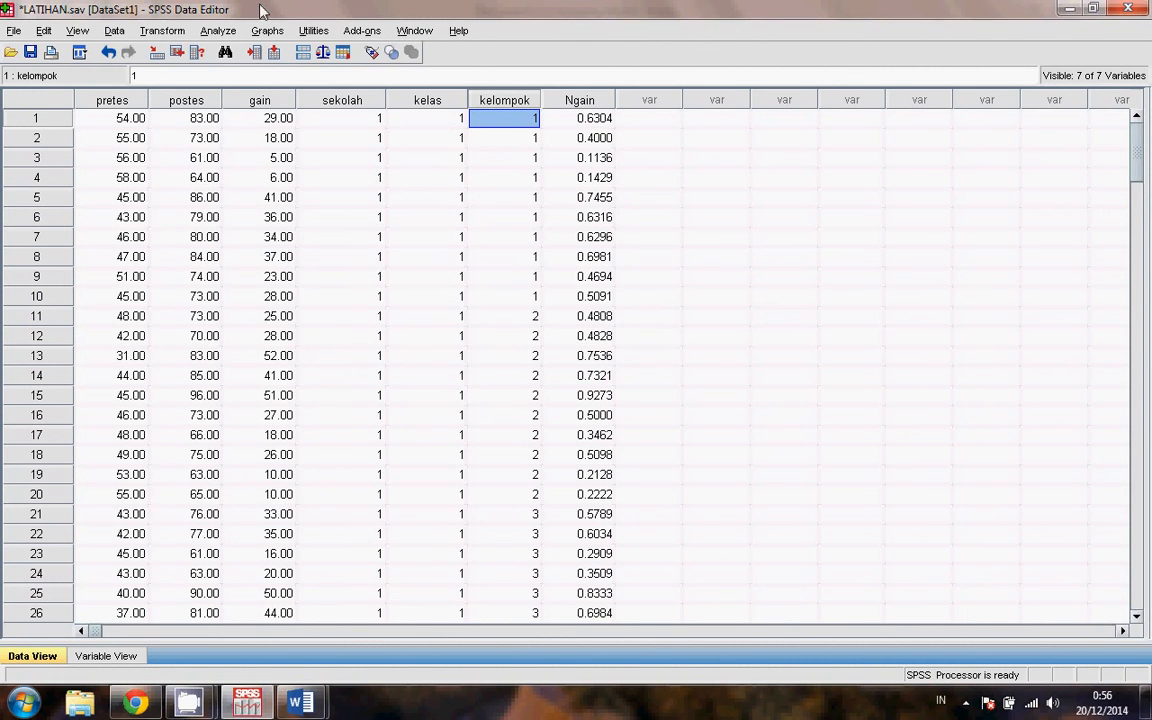
{"action": "left_click", "coordinate": [237, 35]}
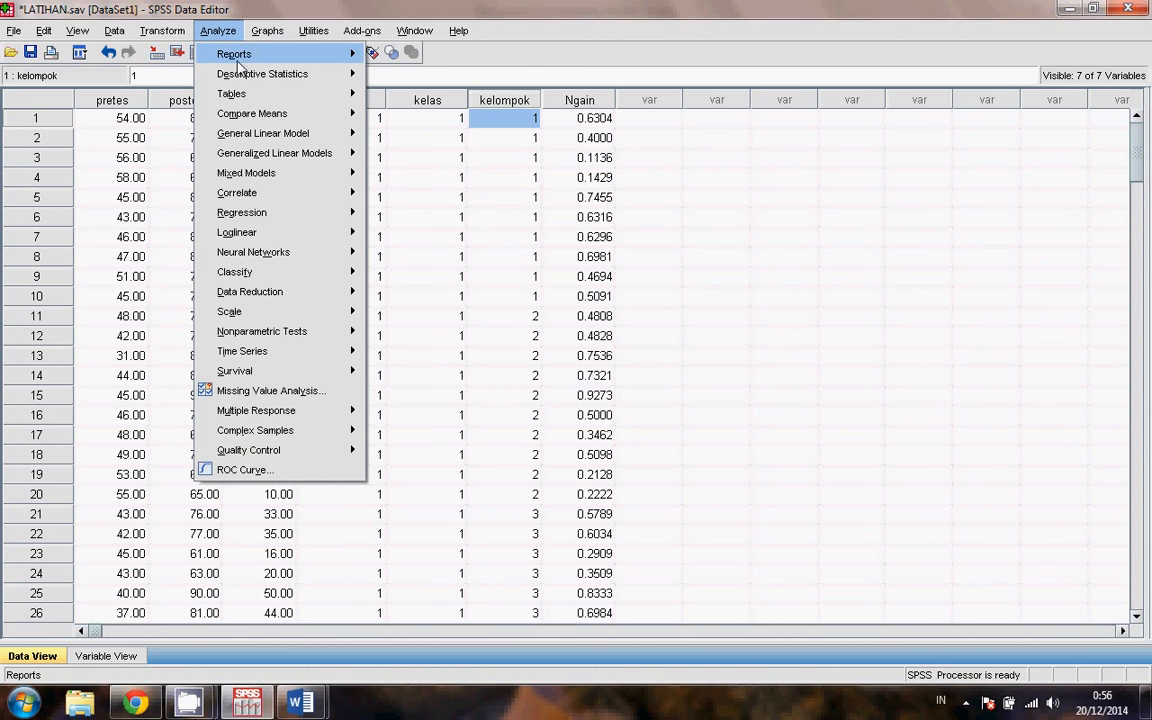
{"action": "mouse_move", "coordinate": [312, 116]}
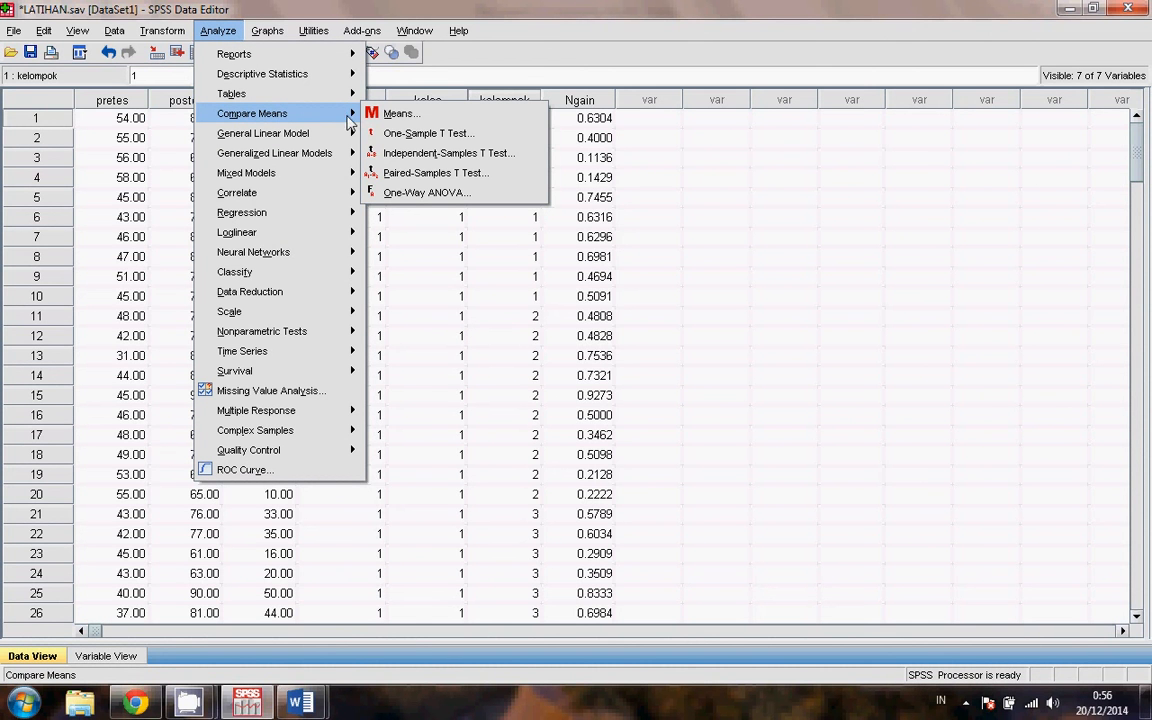
{"action": "left_click", "coordinate": [420, 193]}
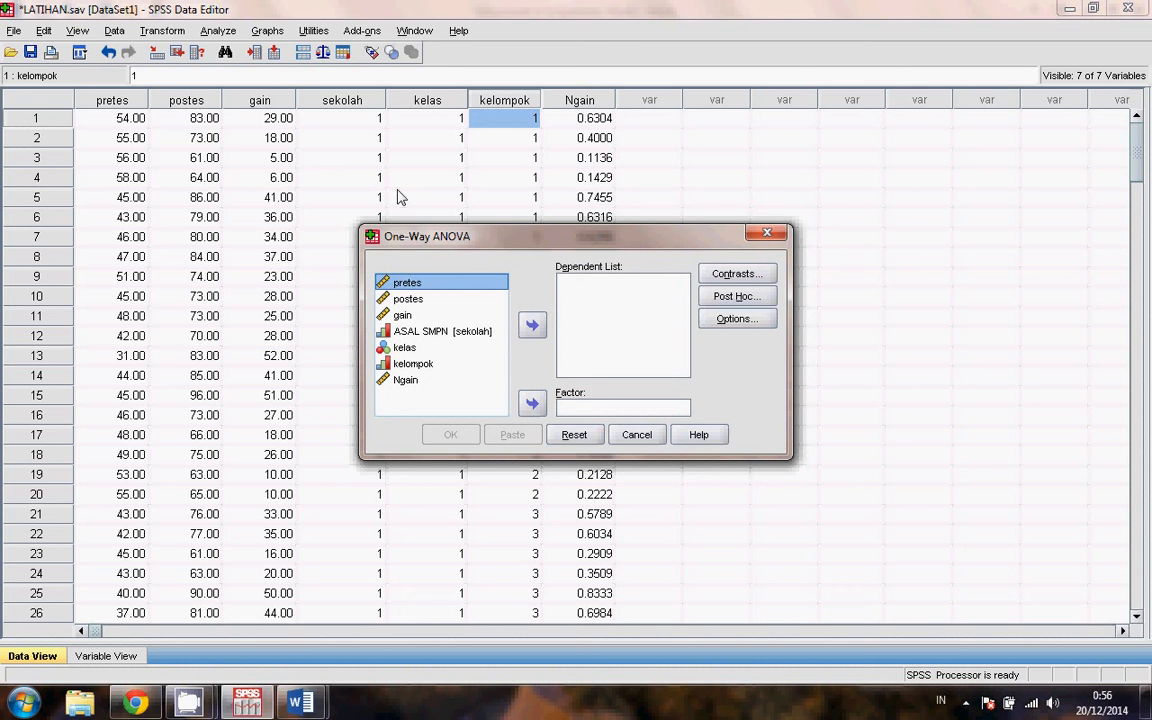
{"action": "left_click", "coordinate": [405, 315]}
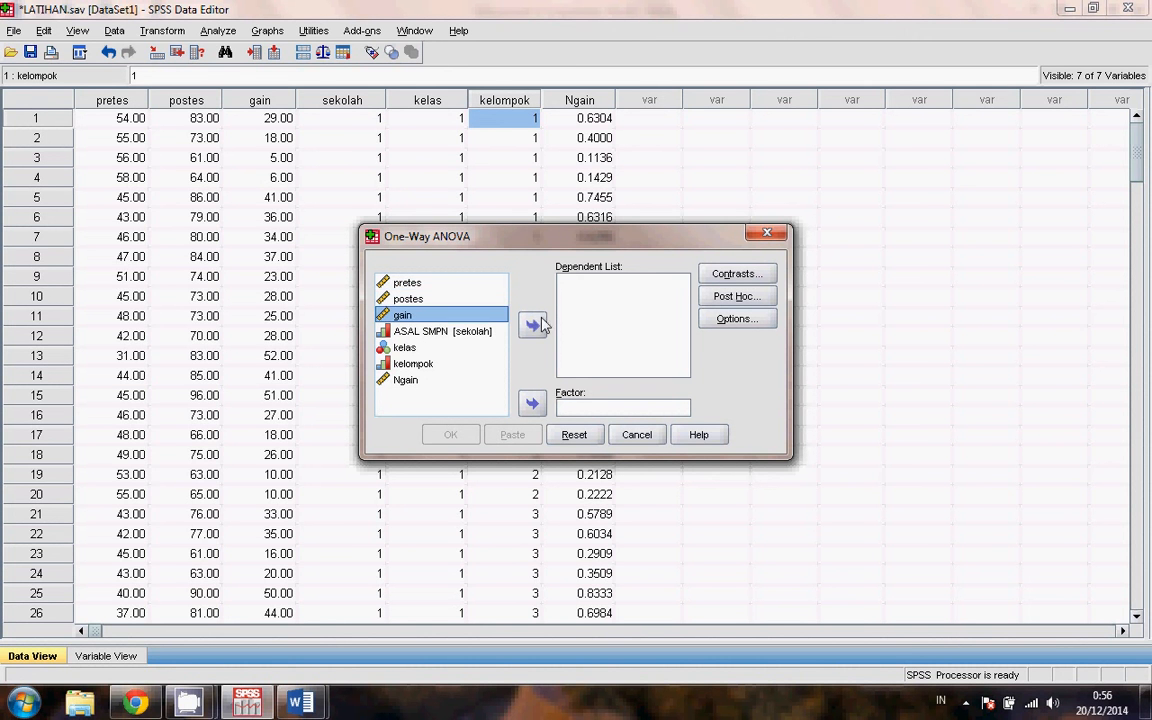
{"action": "left_click", "coordinate": [536, 325]}
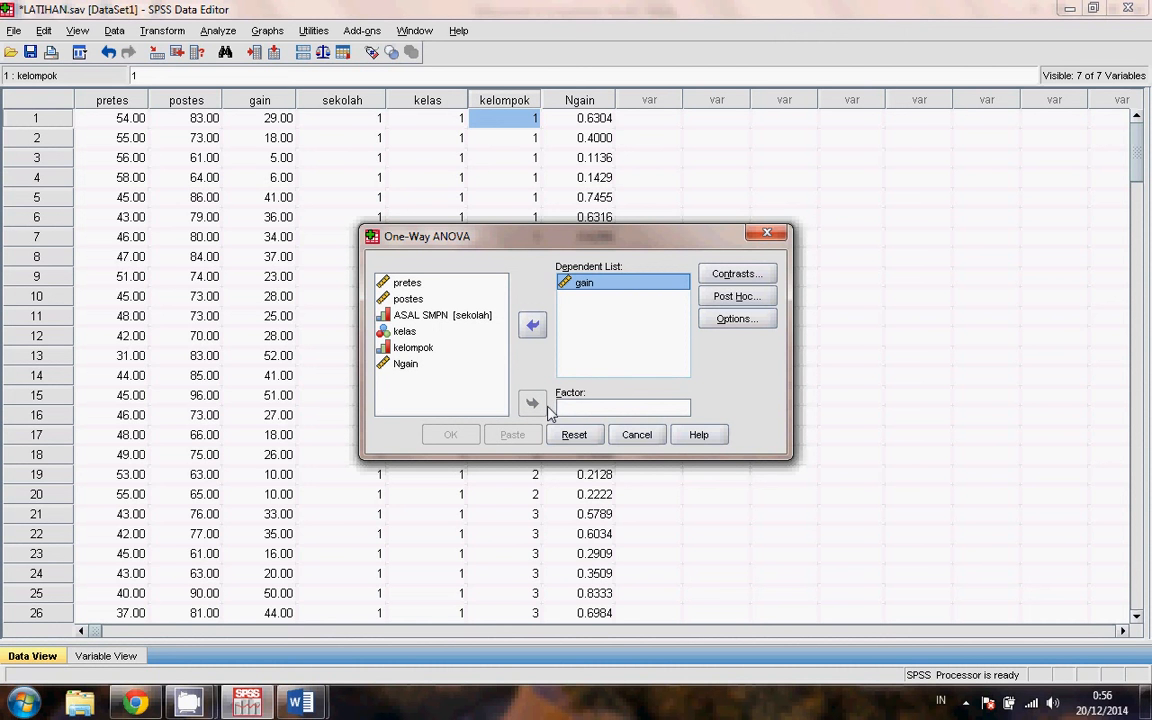
{"action": "left_click", "coordinate": [411, 348]}
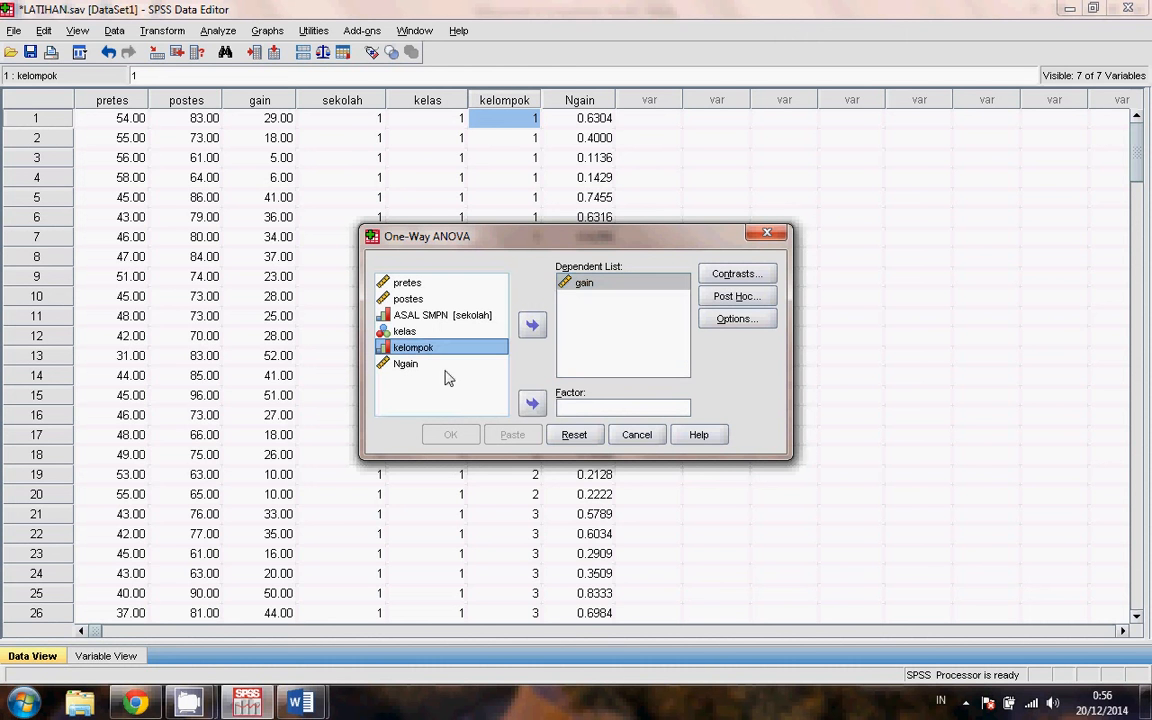
{"action": "left_click", "coordinate": [531, 404]}
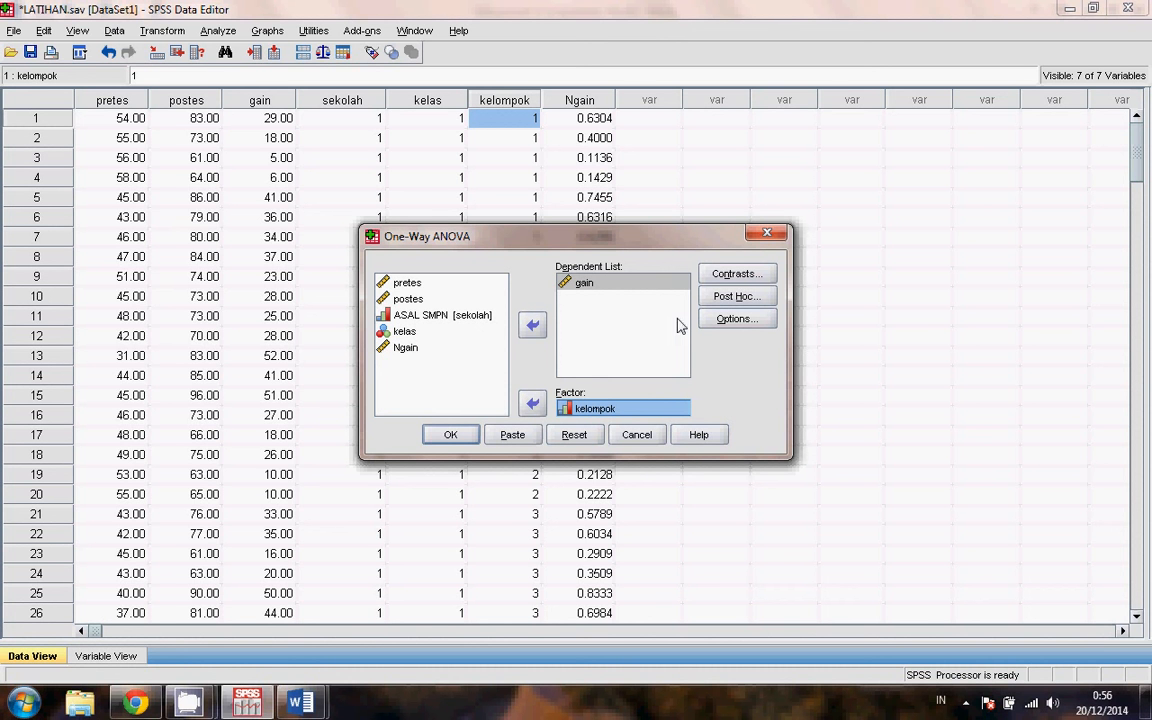
Enable the Scheffe and Tamhane's T2 post hoc comparisons for the ANOVA
{"action": "left_click", "coordinate": [766, 300]}
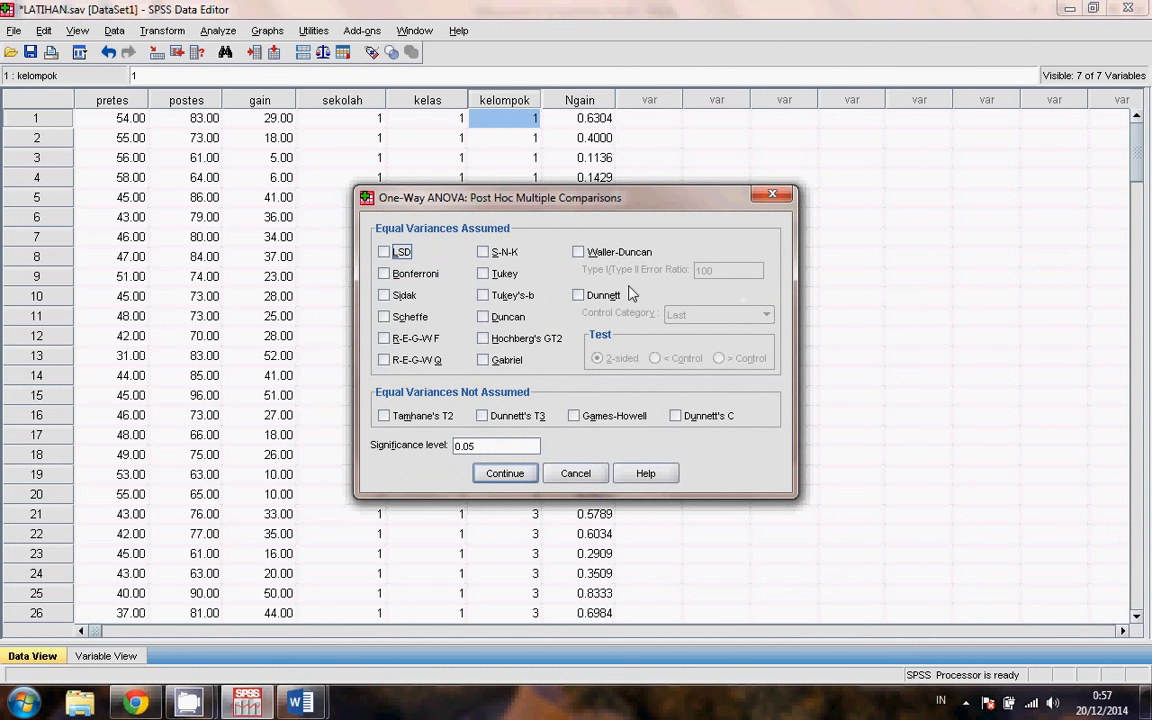
{"action": "left_click", "coordinate": [409, 318]}
{"action": "left_click", "coordinate": [393, 421]}
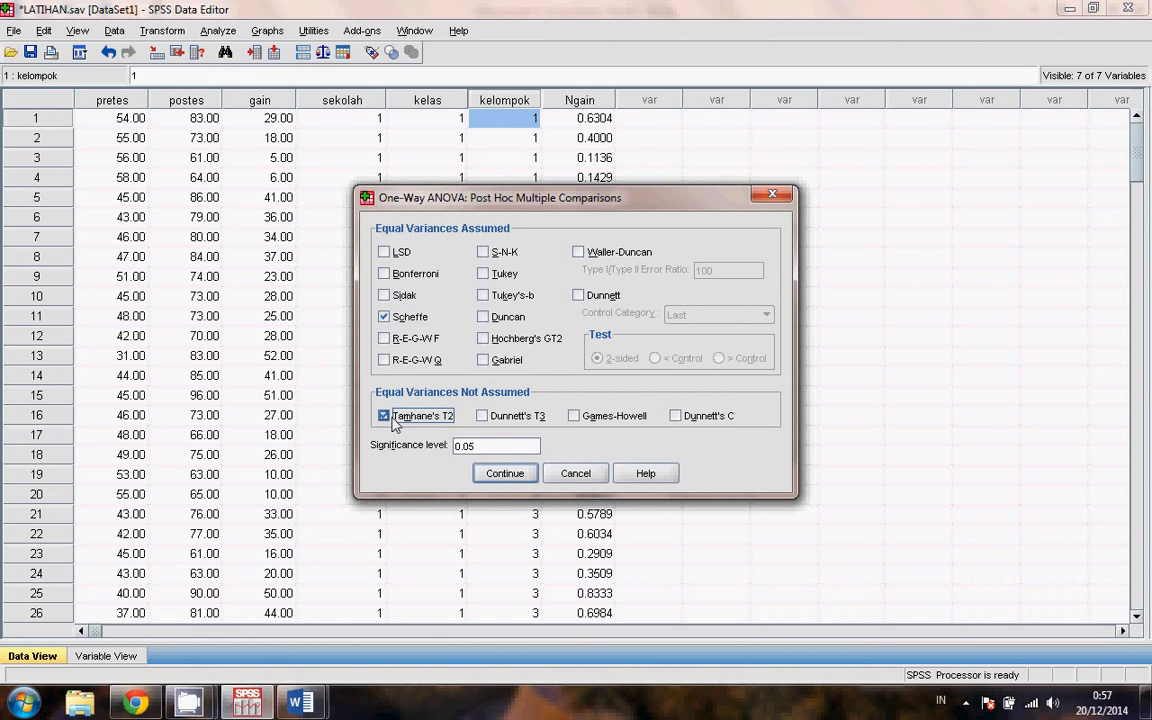
{"action": "left_click", "coordinate": [505, 474]}
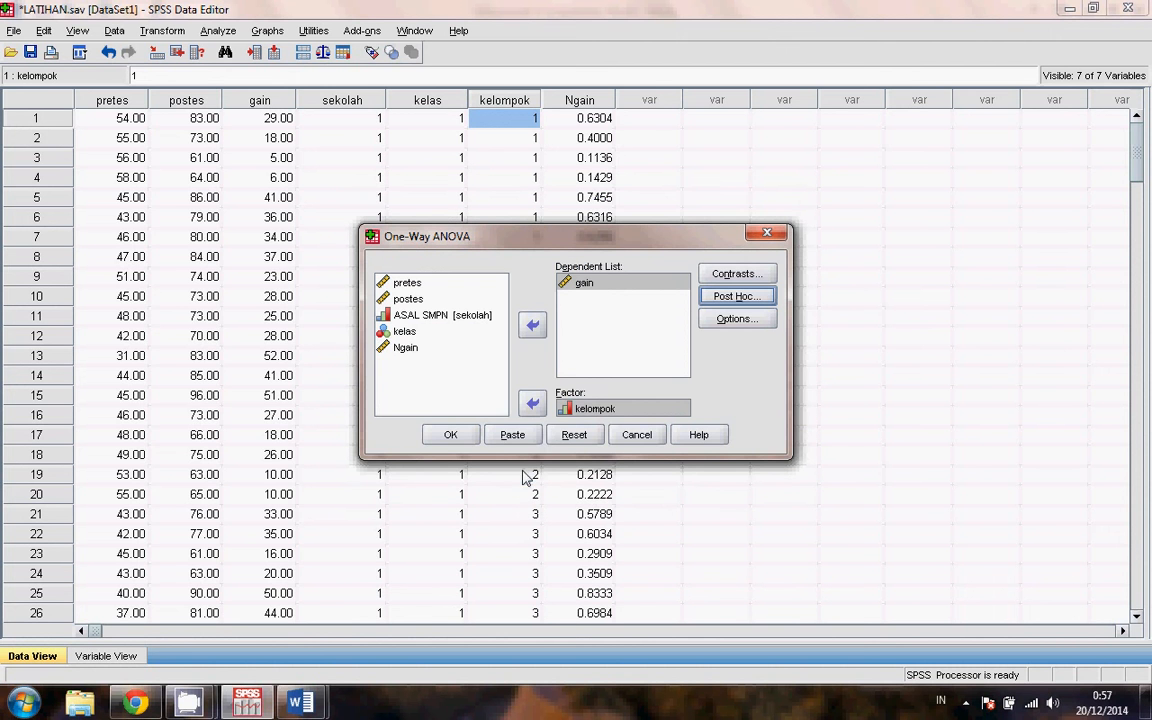
Include Descriptive statistics, the Homogeneity of variance test and a Means plot, and run the analysis
{"action": "left_click", "coordinate": [752, 323]}
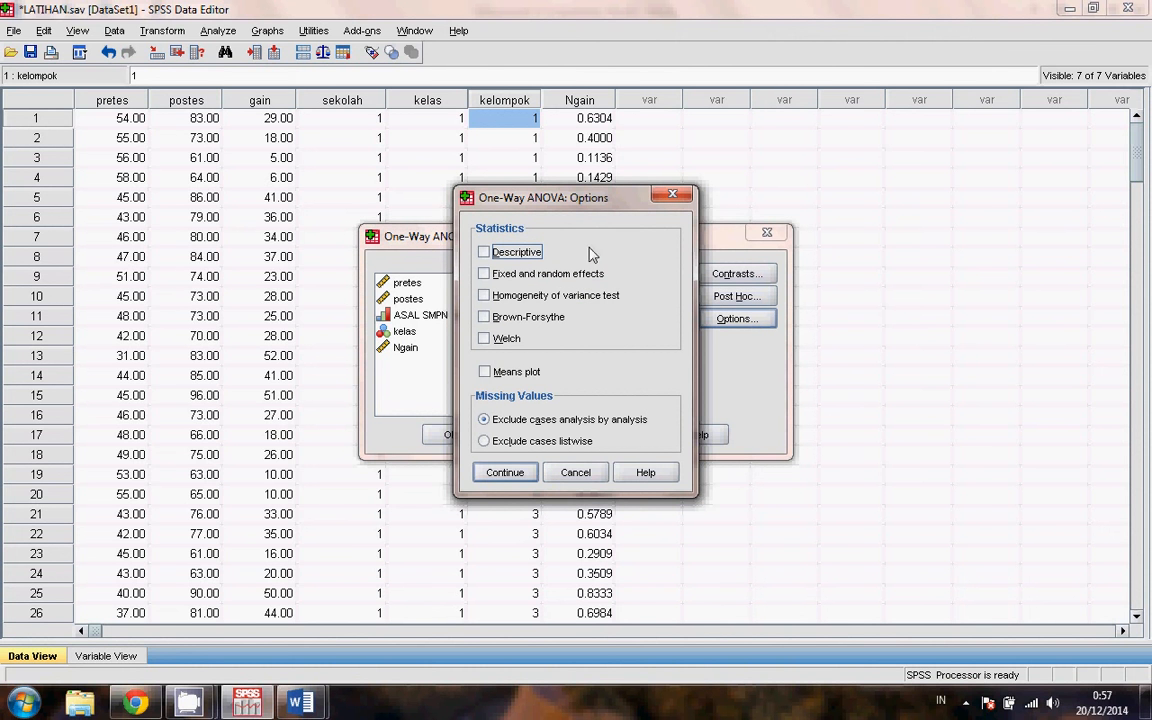
{"action": "left_click", "coordinate": [486, 256]}
{"action": "left_click", "coordinate": [485, 297]}
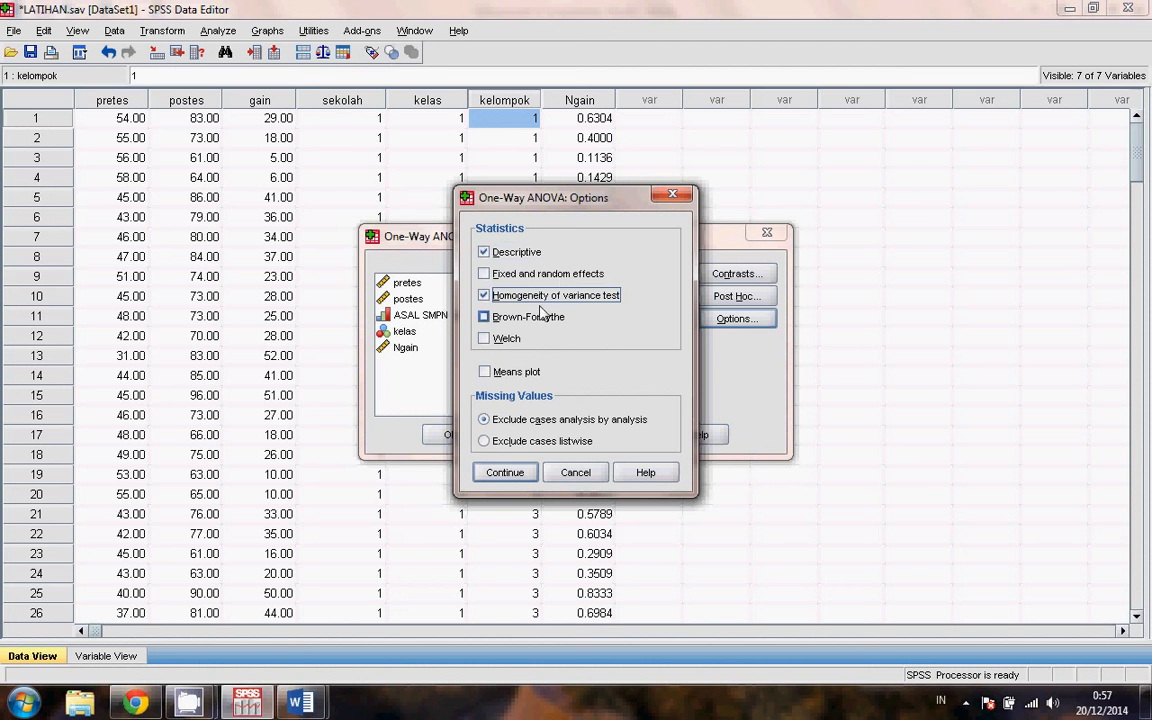
{"action": "left_click", "coordinate": [497, 380]}
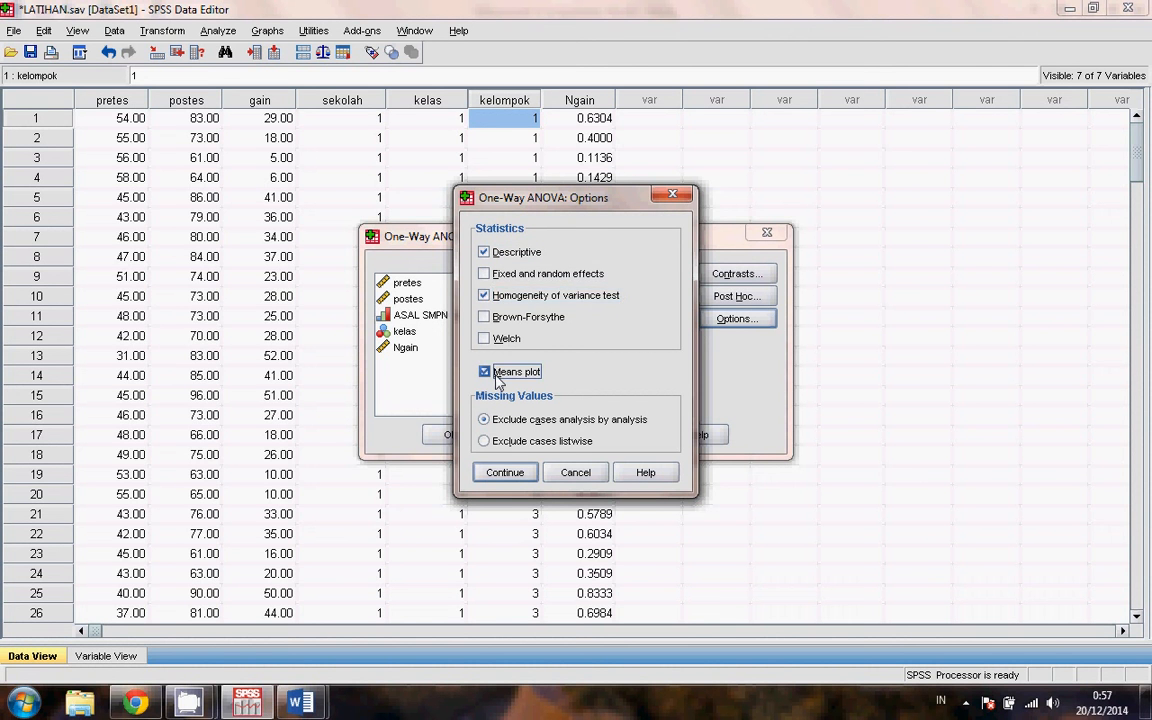
{"action": "left_click", "coordinate": [500, 472]}
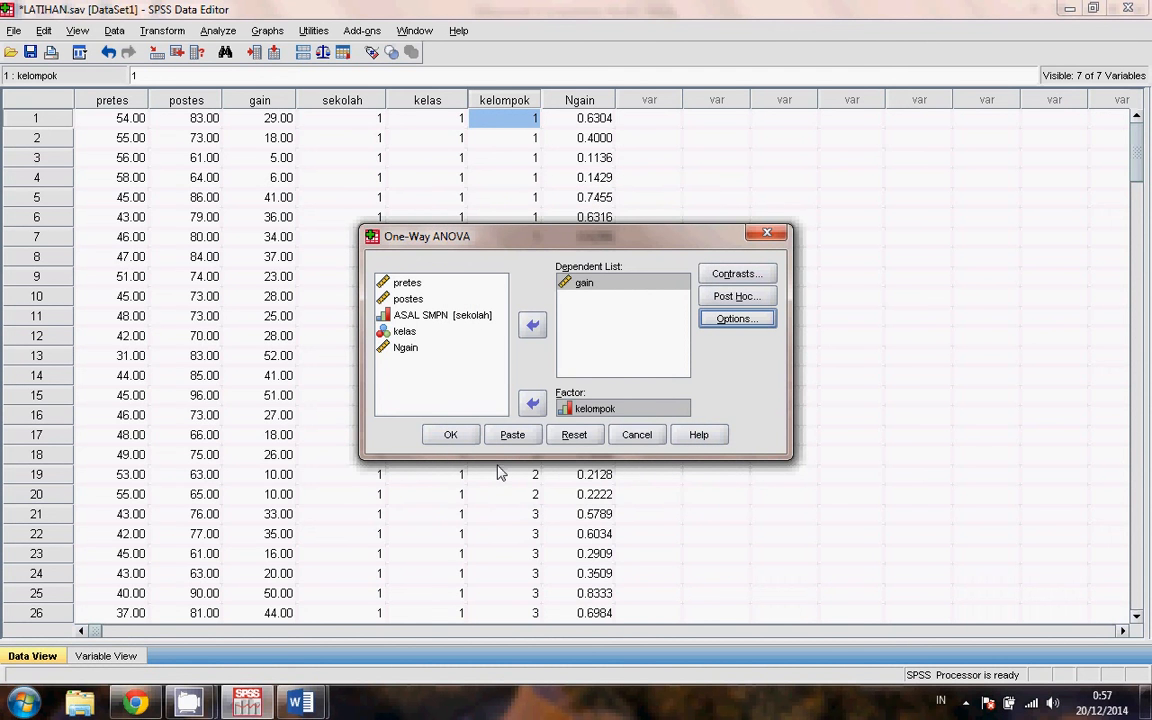
{"action": "left_click", "coordinate": [449, 434]}
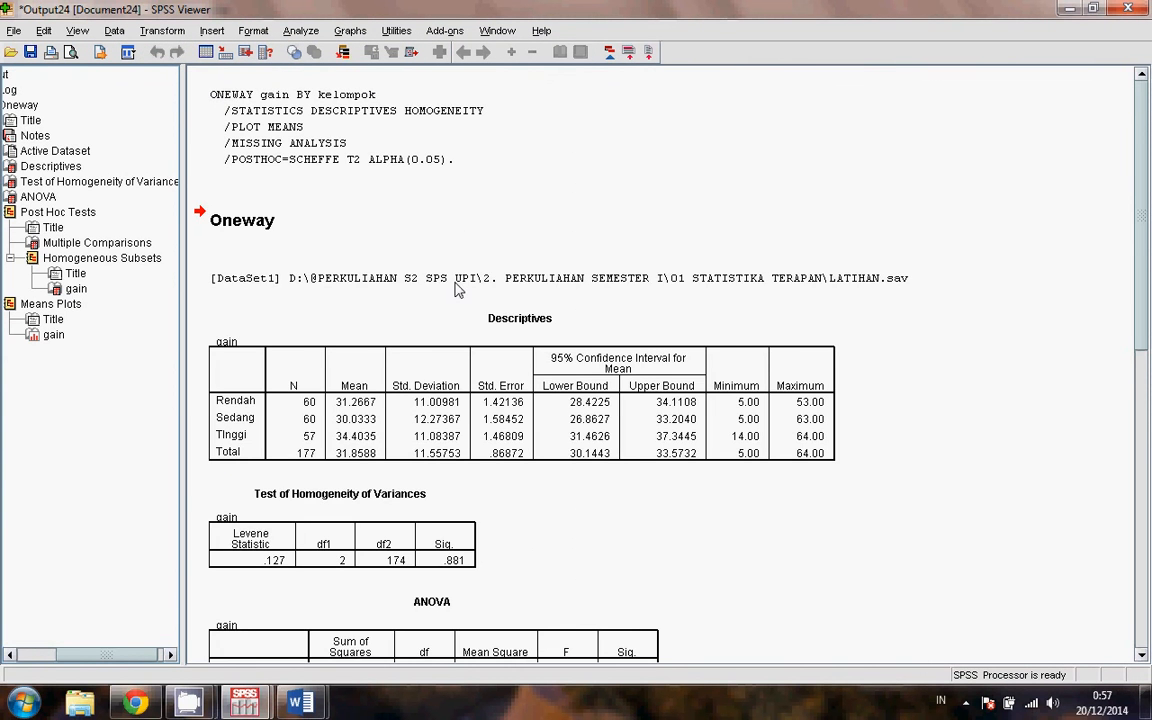
Copy the Descriptives table from the Oneway output
{"action": "scroll", "coordinate": [455, 289], "scroll_direction": "down", "scroll_amount": 2}
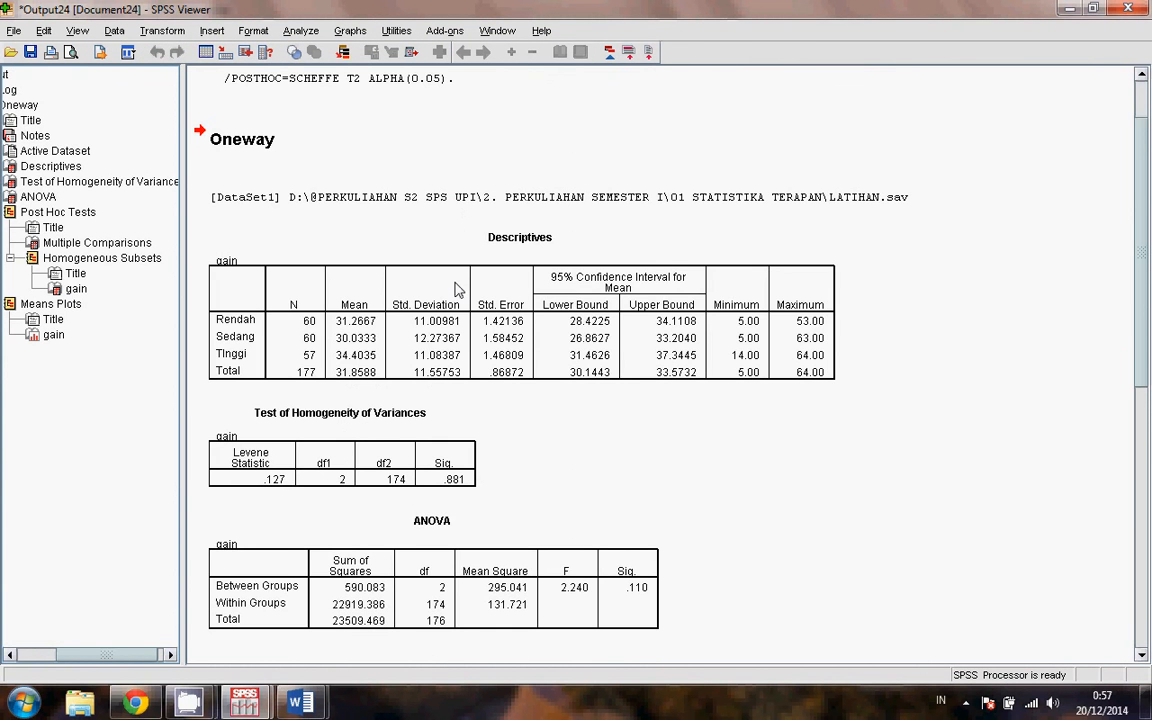
{"action": "scroll", "coordinate": [455, 289], "scroll_direction": "down", "scroll_amount": 2}
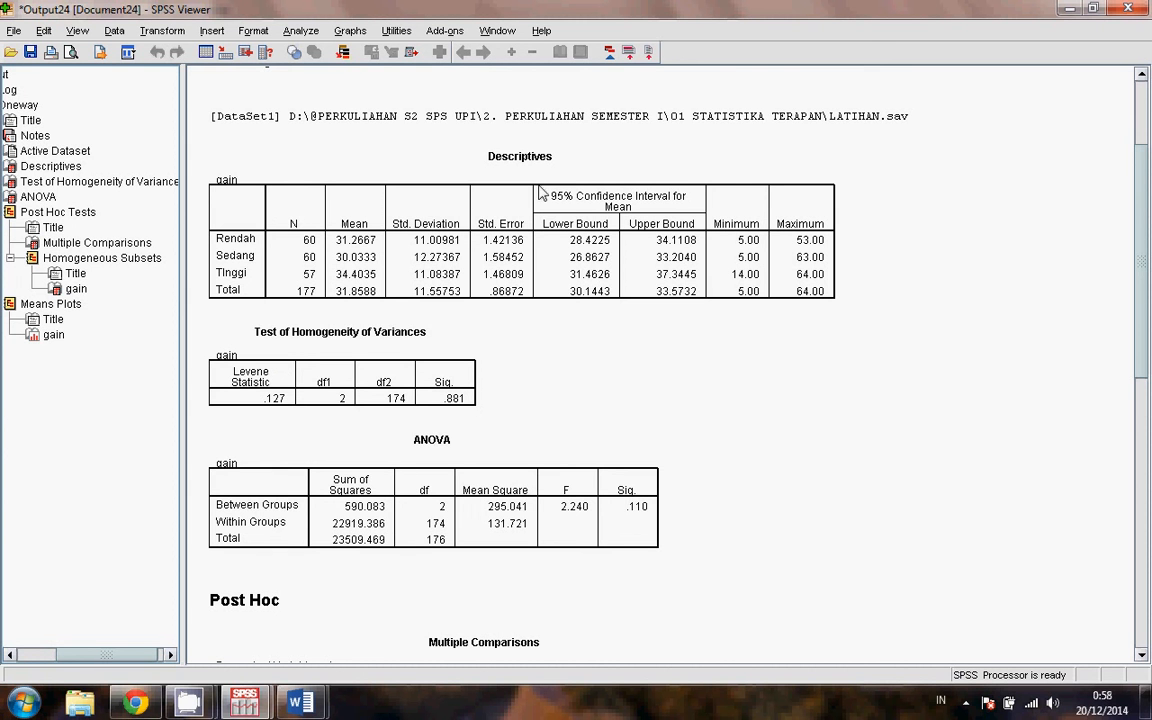
{"action": "right_click", "coordinate": [460, 215]}
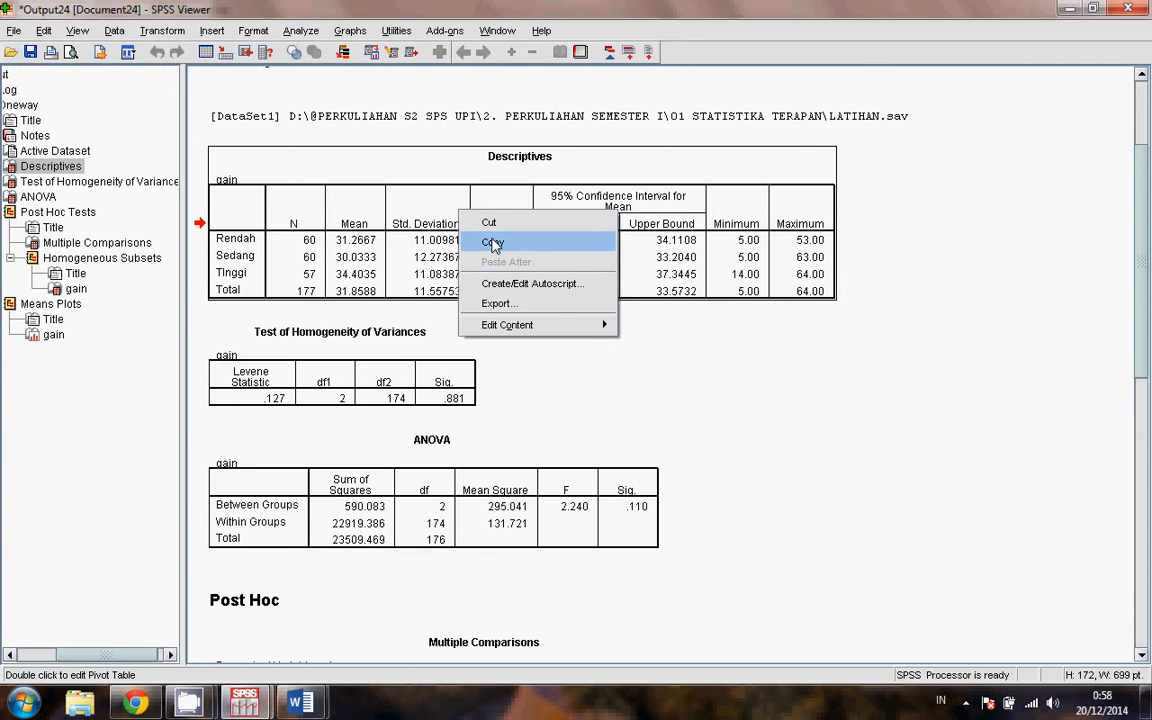
{"action": "left_click", "coordinate": [492, 243]}
Switch to Document2 in Word and paste the Descriptives table below the Kriteria Uji line, leaving an empty line between them
{"action": "mouse_move", "coordinate": [298, 702]}
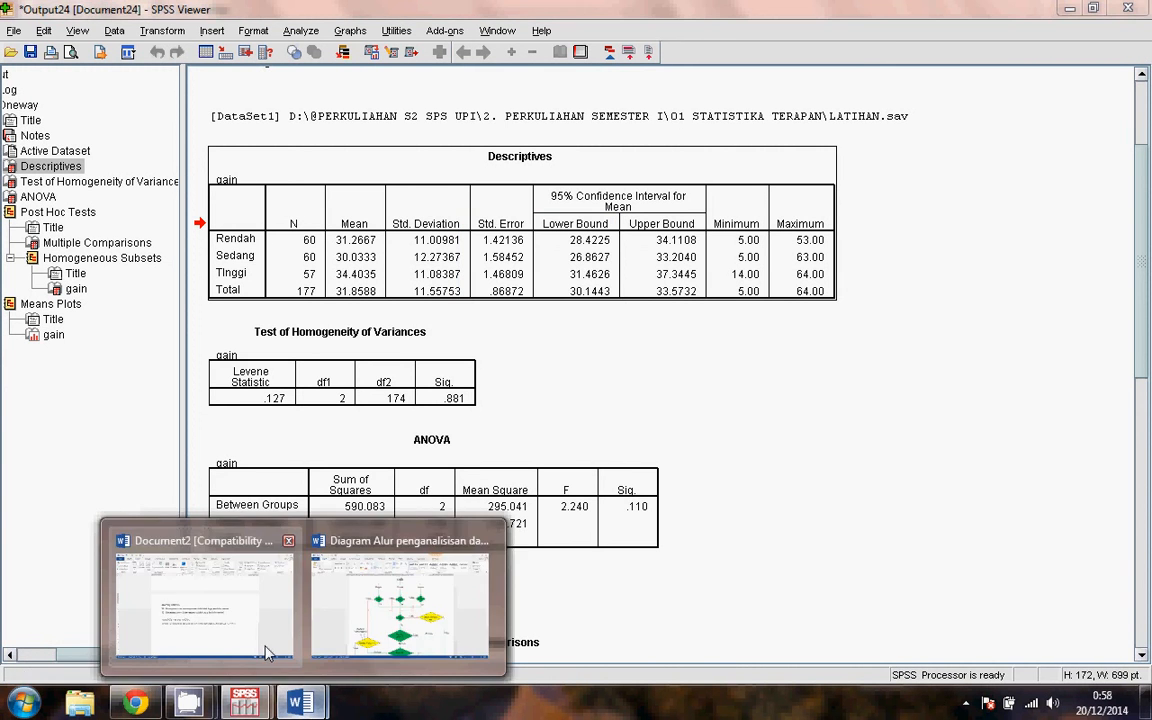
{"action": "left_click", "coordinate": [268, 654]}
{"action": "left_click", "coordinate": [299, 512]}
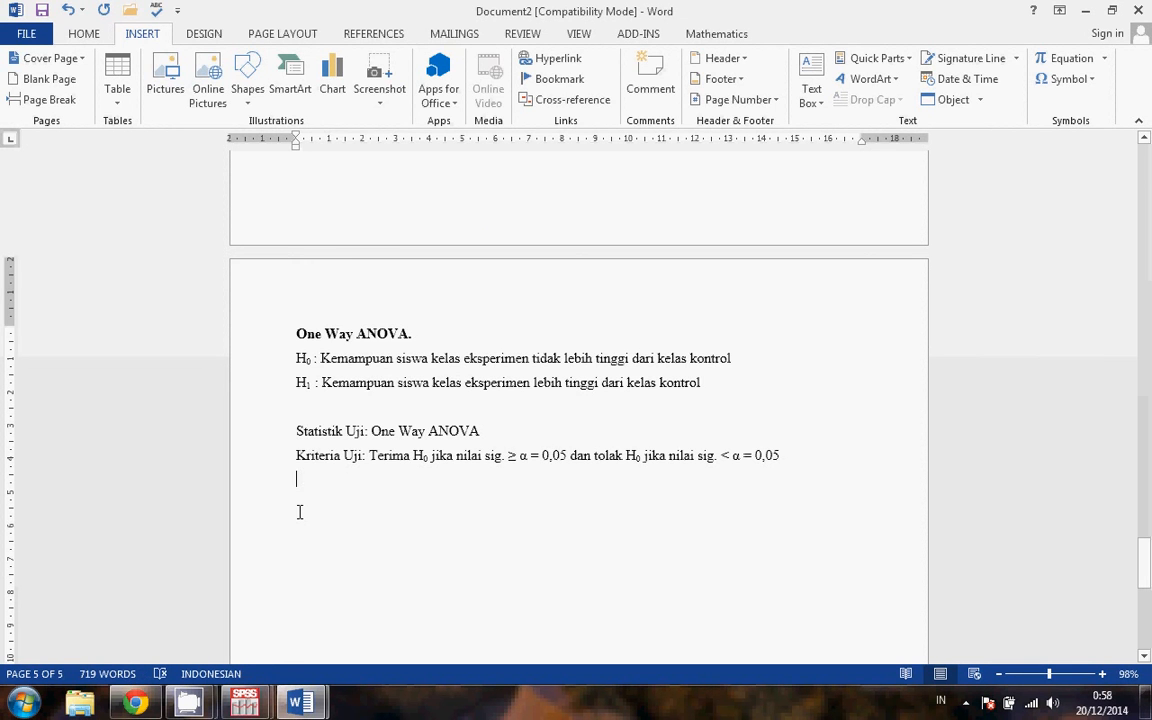
{"action": "right_click", "coordinate": [299, 505]}
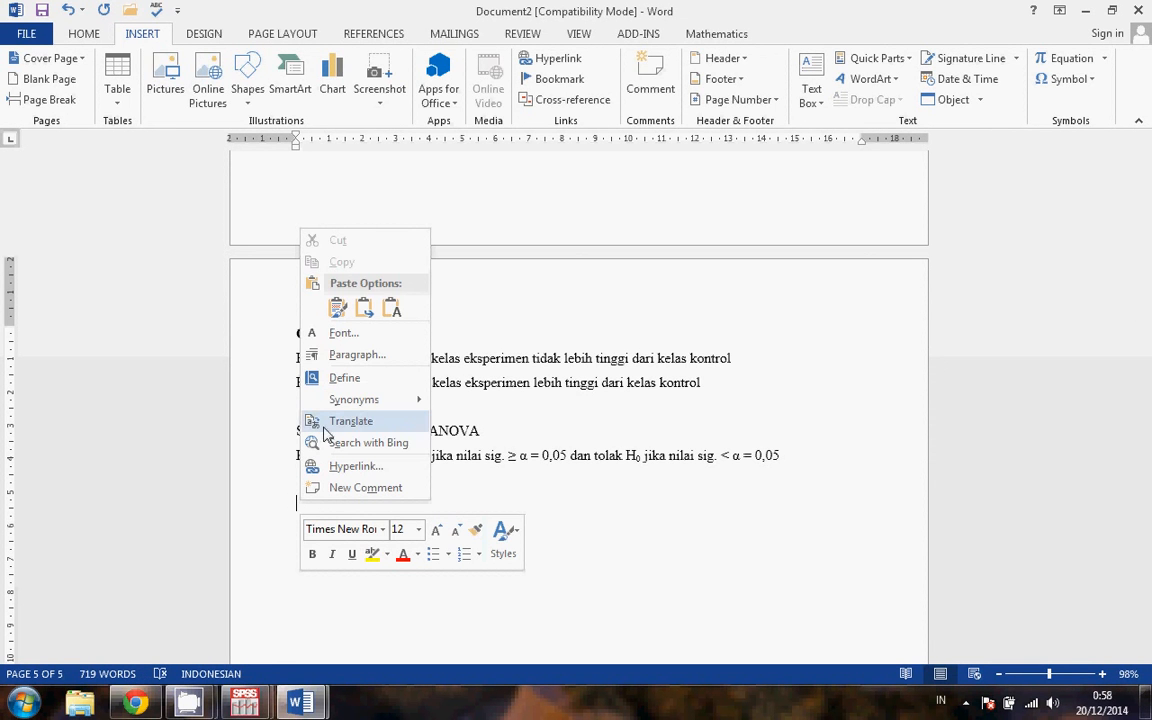
{"action": "left_click", "coordinate": [78, 34]}
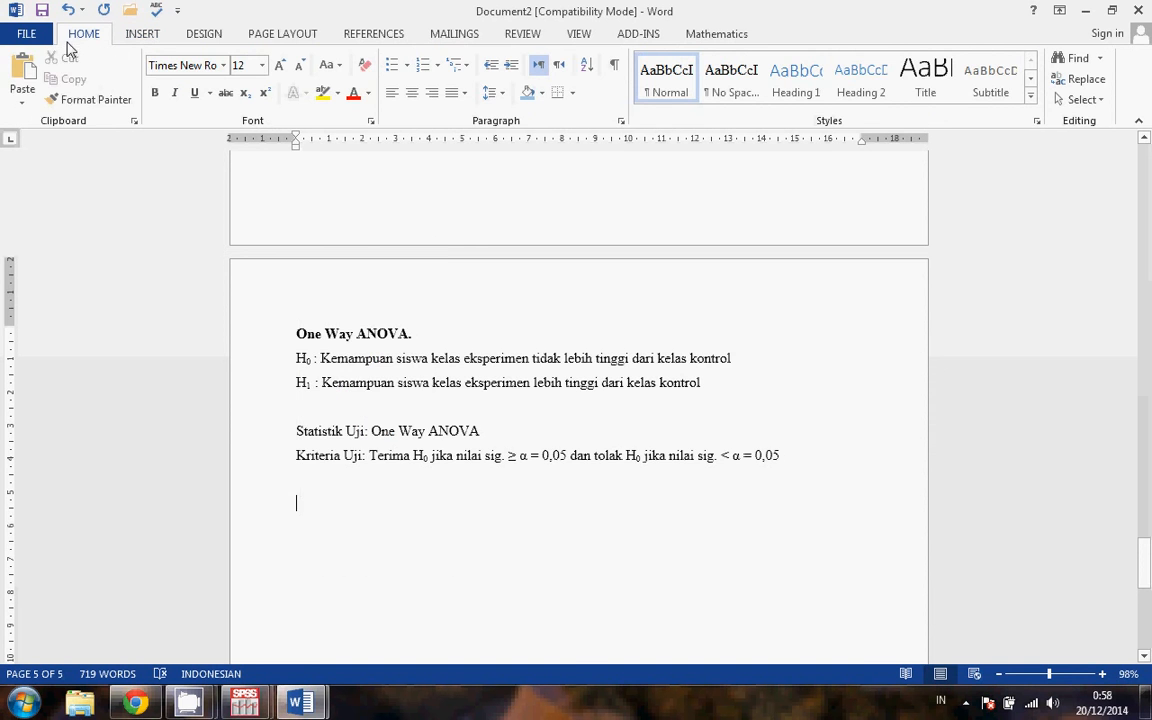
{"action": "left_click", "coordinate": [24, 72]}
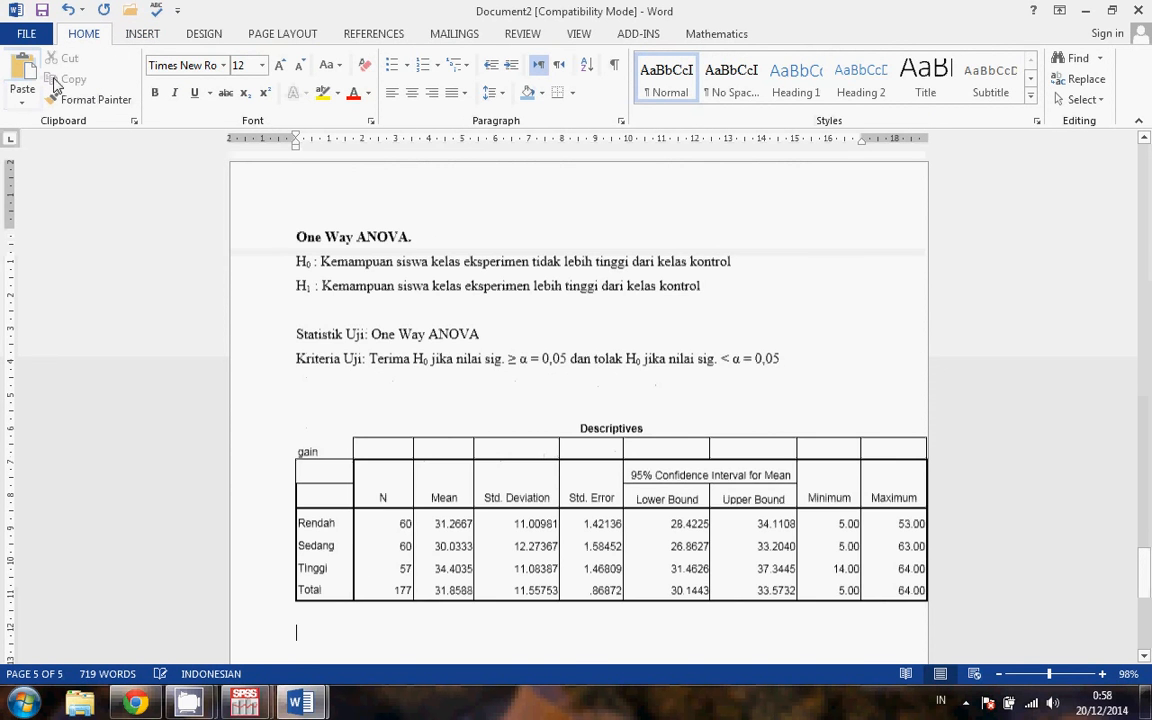
{"action": "scroll", "coordinate": [446, 428], "scroll_direction": "down", "scroll_amount": 3}
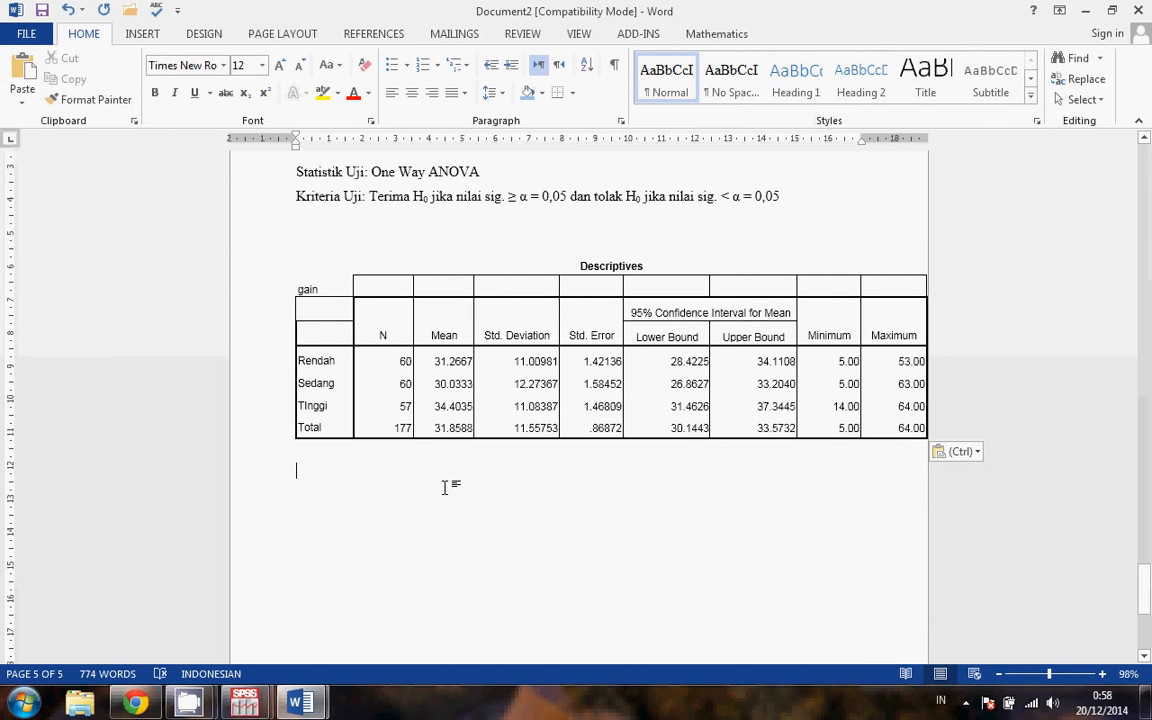
Switch back to the SPSS output and copy the Test of Homogeneity of Variances table
{"action": "left_click", "coordinate": [265, 706]}
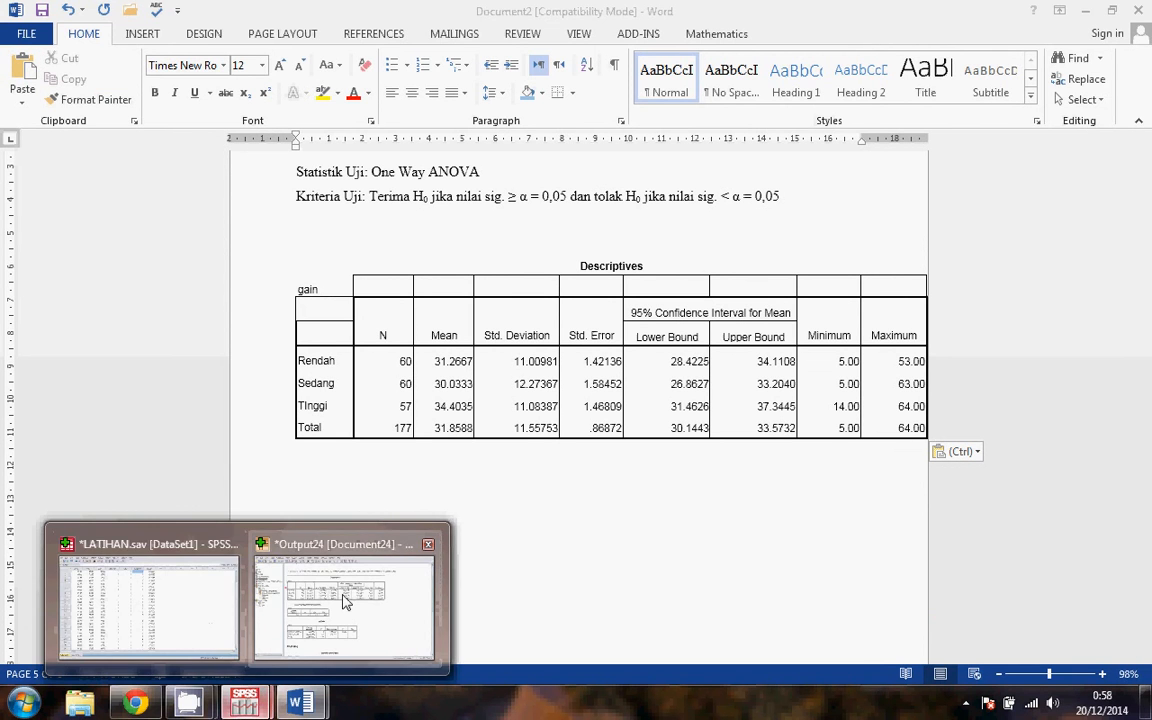
{"action": "left_click", "coordinate": [276, 645]}
{"action": "scroll", "coordinate": [372, 407], "scroll_direction": "down", "scroll_amount": 2}
{"action": "scroll", "coordinate": [372, 407], "scroll_direction": "down", "scroll_amount": 1}
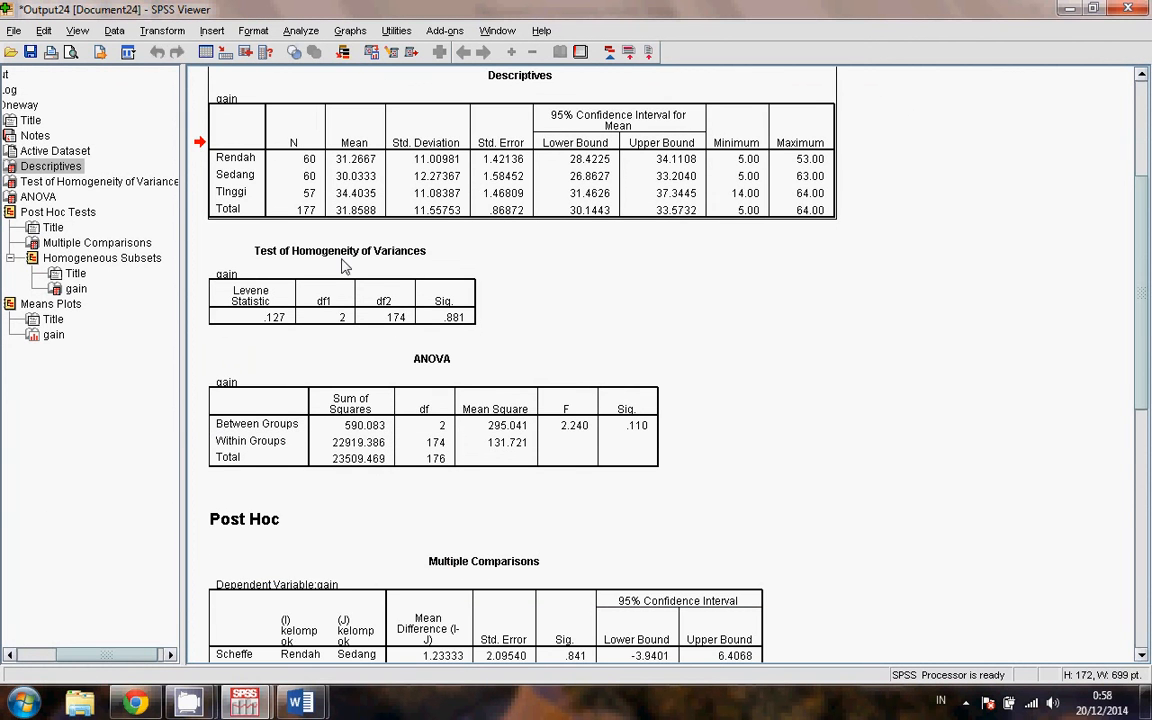
{"action": "right_click", "coordinate": [343, 289]}
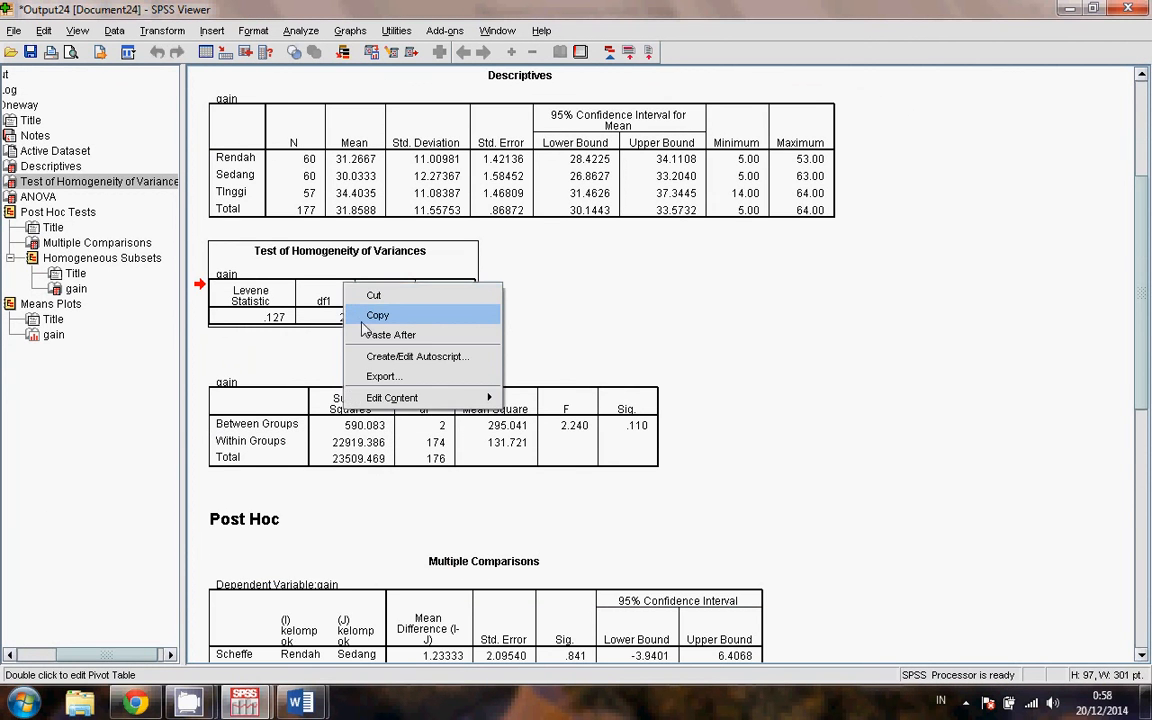
{"action": "left_click", "coordinate": [372, 316]}
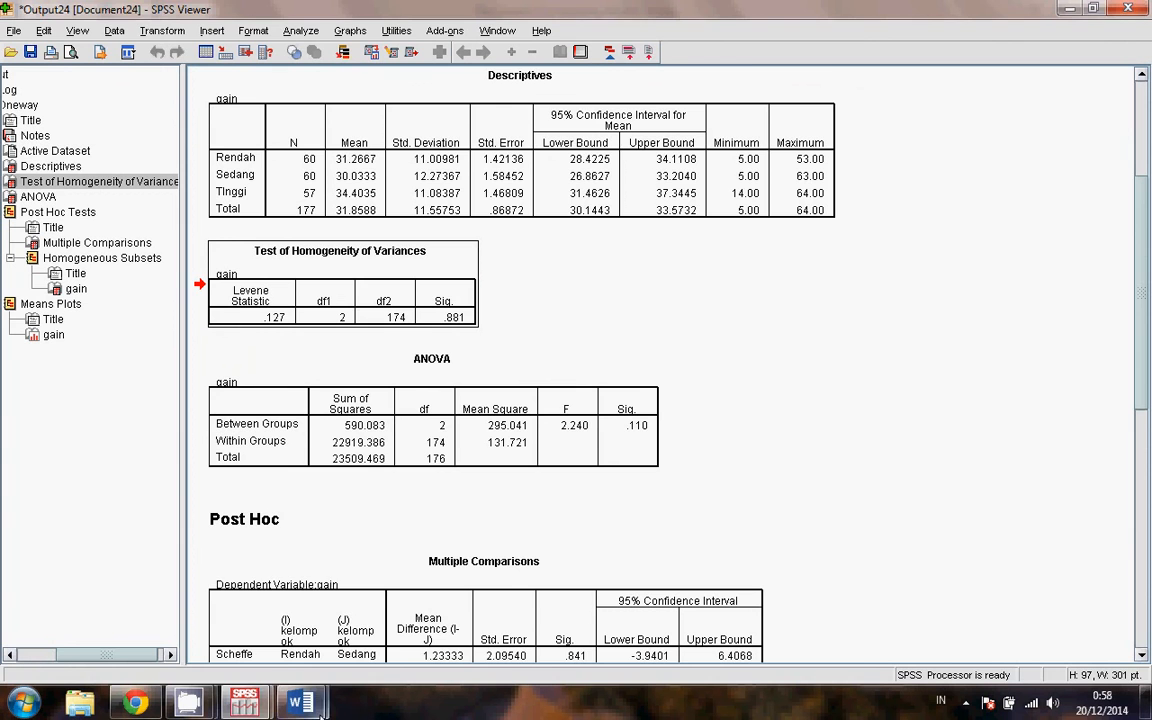
Return to Document2 in Word and paste the Test of Homogeneity of Variances table below the Descriptives table
{"action": "left_click", "coordinate": [296, 703]}
{"action": "left_click", "coordinate": [258, 610]}
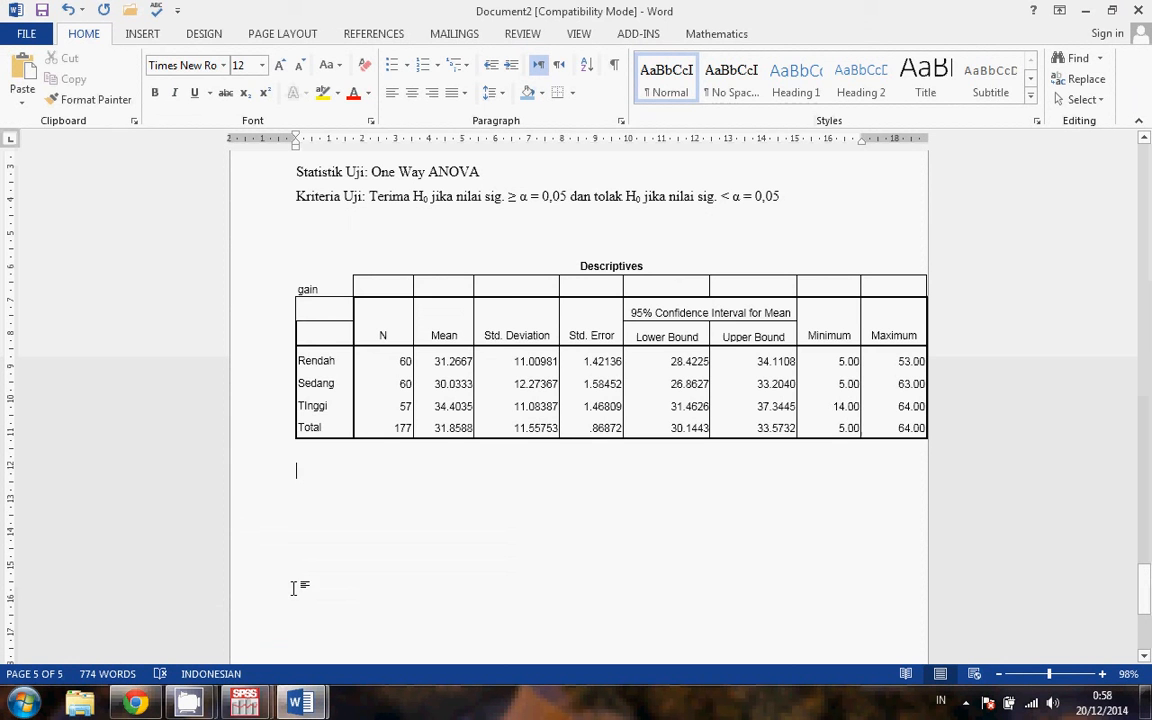
{"action": "right_click", "coordinate": [298, 481]}
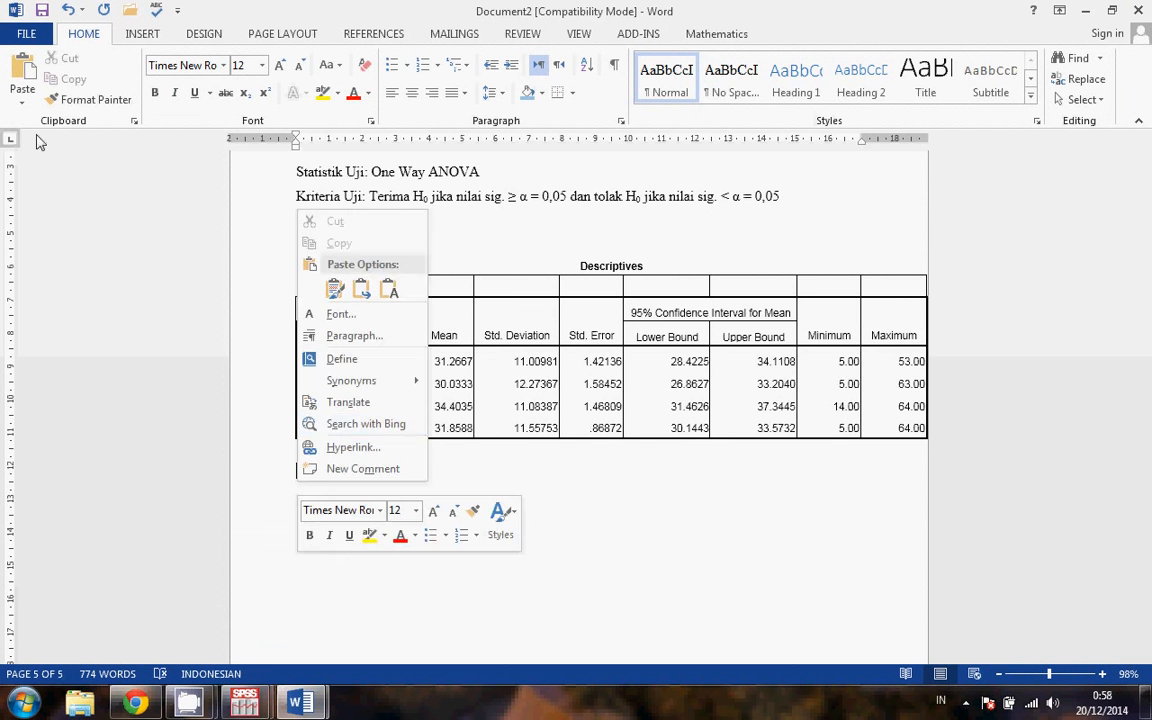
{"action": "left_click", "coordinate": [24, 70]}
{"action": "scroll", "coordinate": [357, 545], "scroll_direction": "down", "scroll_amount": 2}
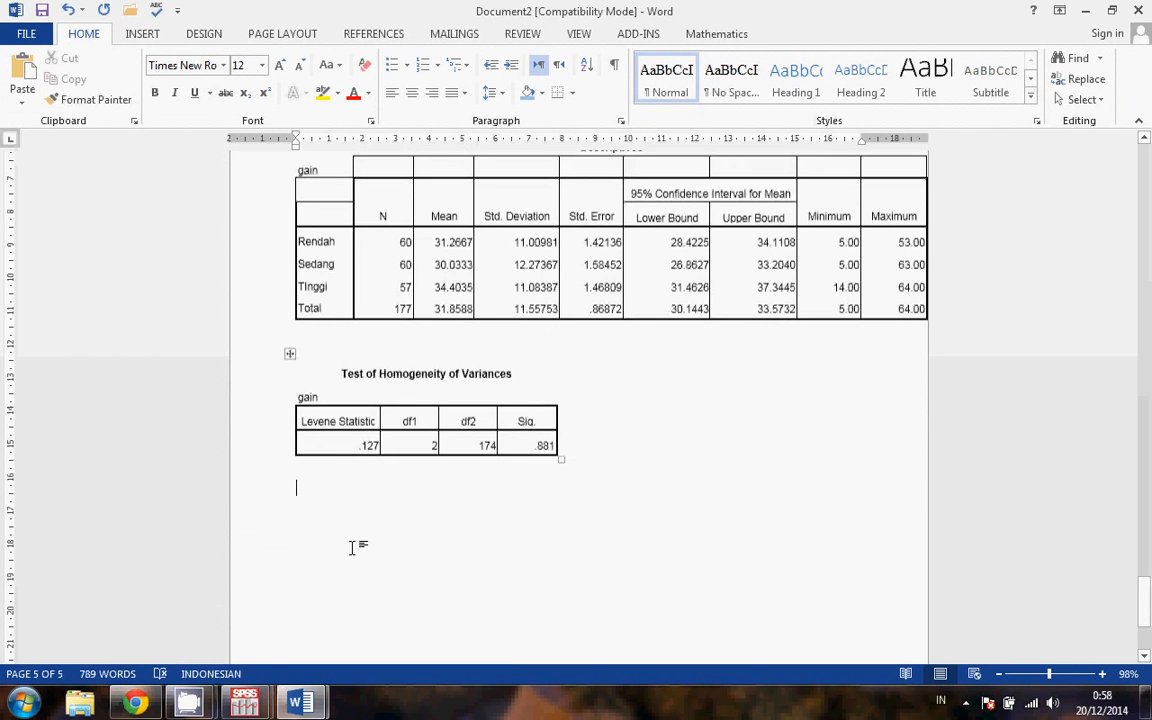
Go back to the SPSS output and copy the ANOVA table
{"action": "left_click", "coordinate": [297, 700]}
{"action": "mouse_move", "coordinate": [245, 700]}
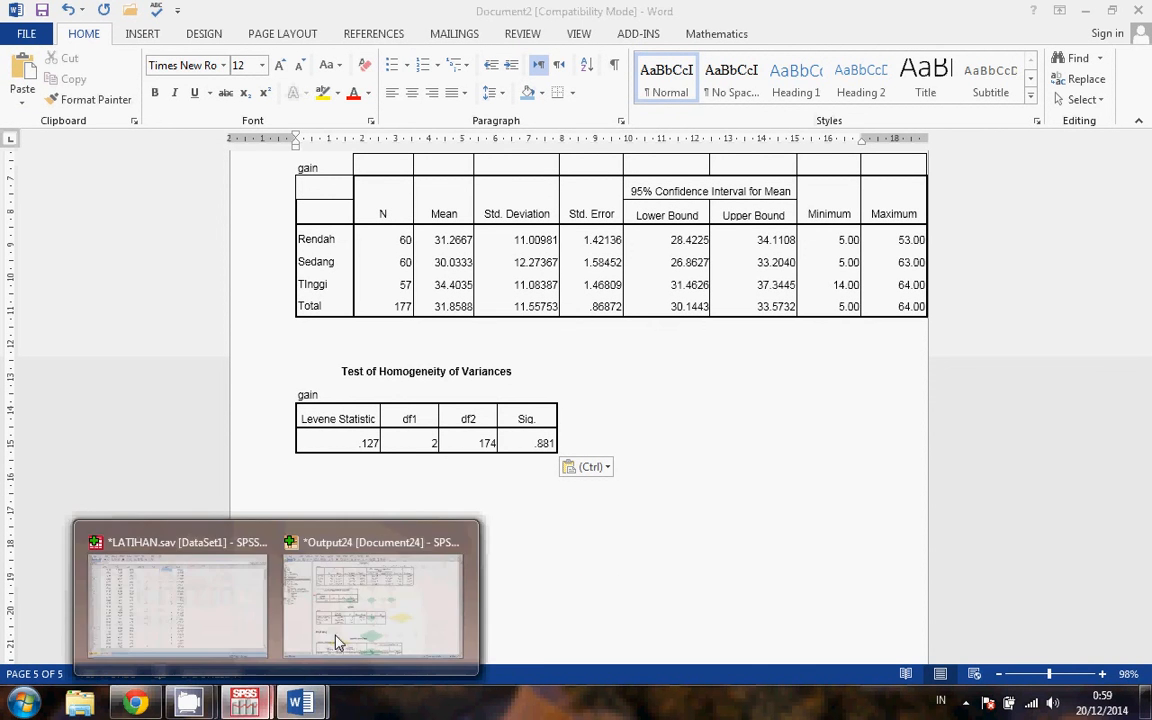
{"action": "left_click", "coordinate": [400, 570]}
{"action": "right_click", "coordinate": [446, 411]}
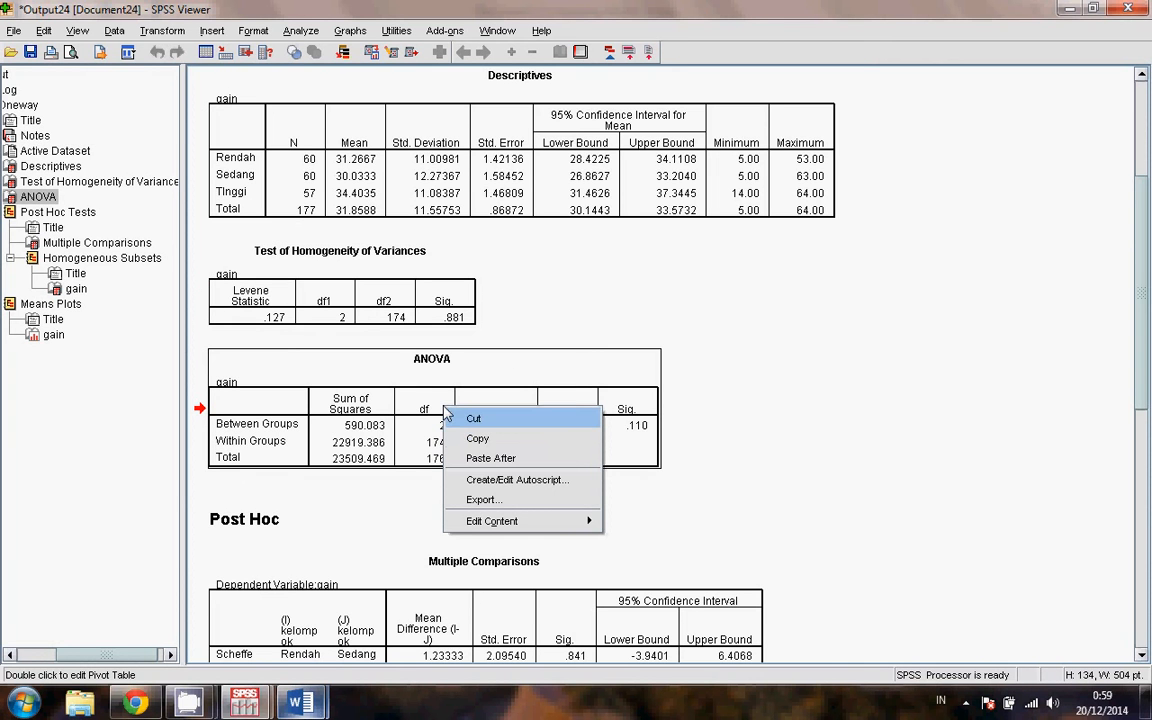
{"action": "left_click", "coordinate": [470, 440]}
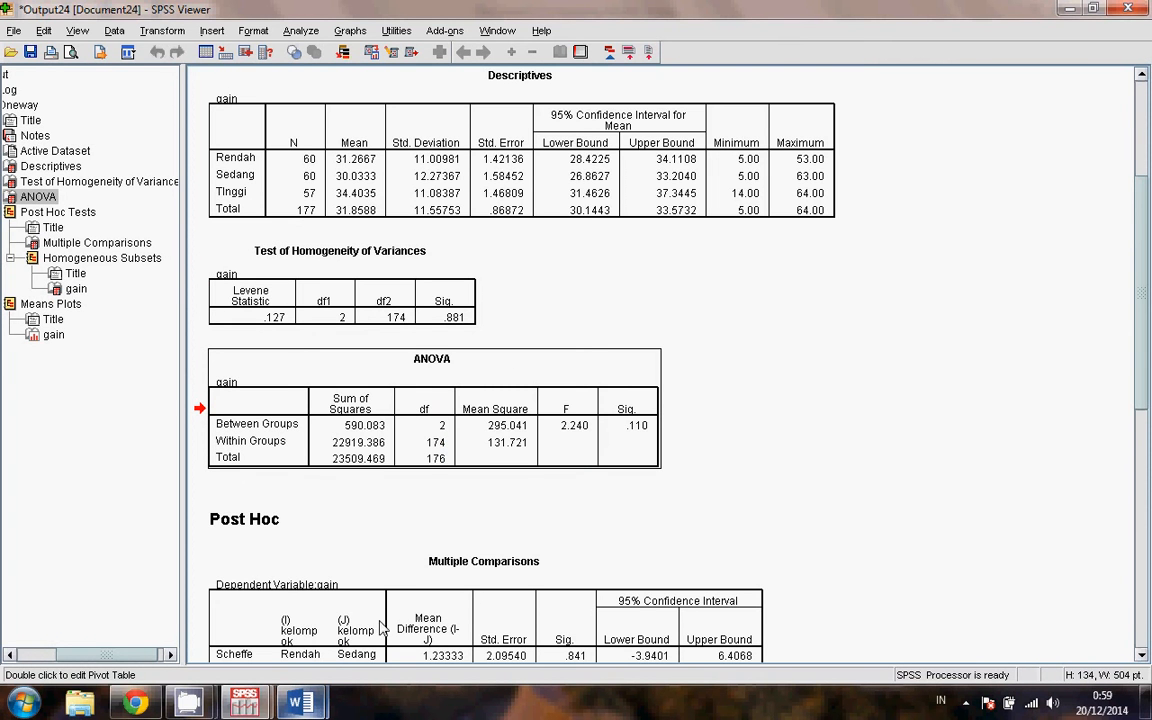
Return to Document2 in Word and paste the ANOVA table below the Test of Homogeneity of Variances table
{"action": "mouse_move", "coordinate": [306, 706]}
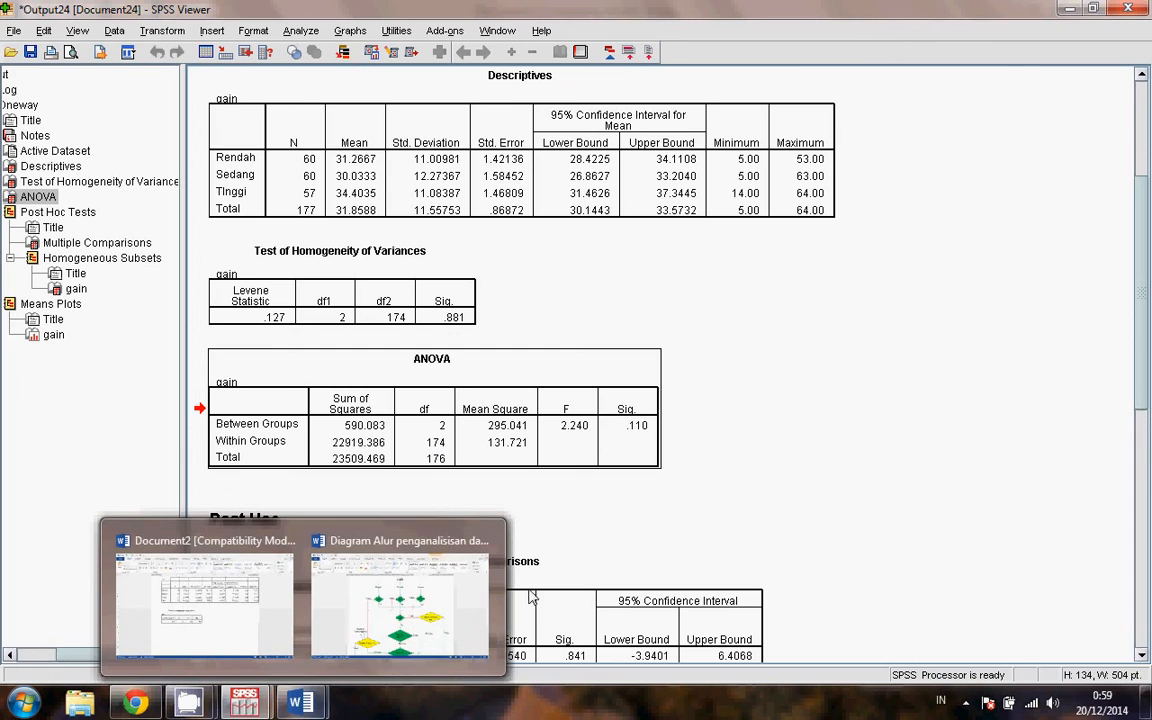
{"action": "left_click", "coordinate": [265, 635]}
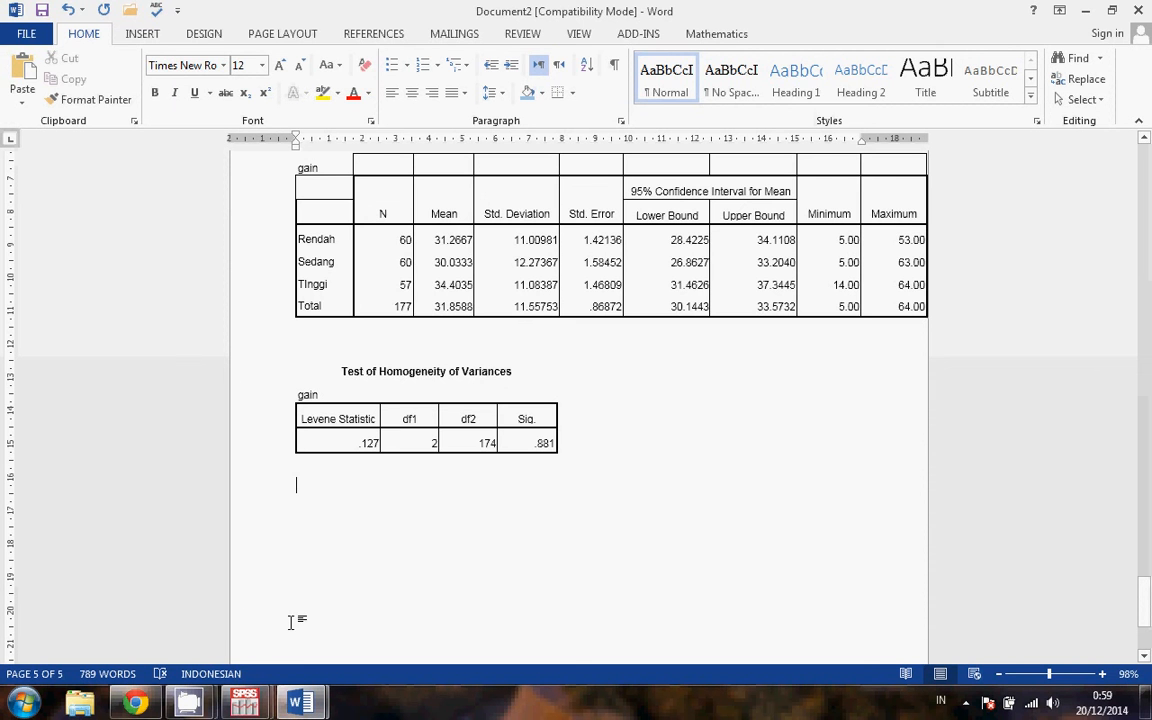
{"action": "right_click", "coordinate": [301, 500]}
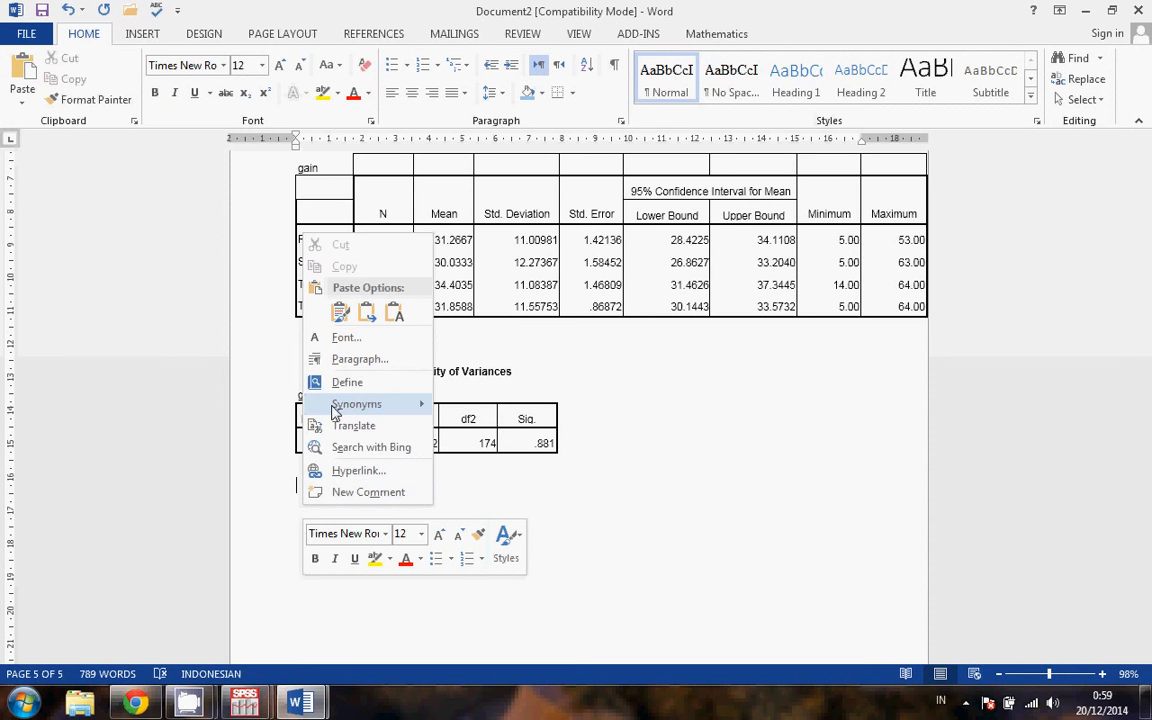
{"action": "left_click", "coordinate": [22, 72]}
{"action": "scroll", "coordinate": [375, 357], "scroll_direction": "down", "scroll_amount": 3}
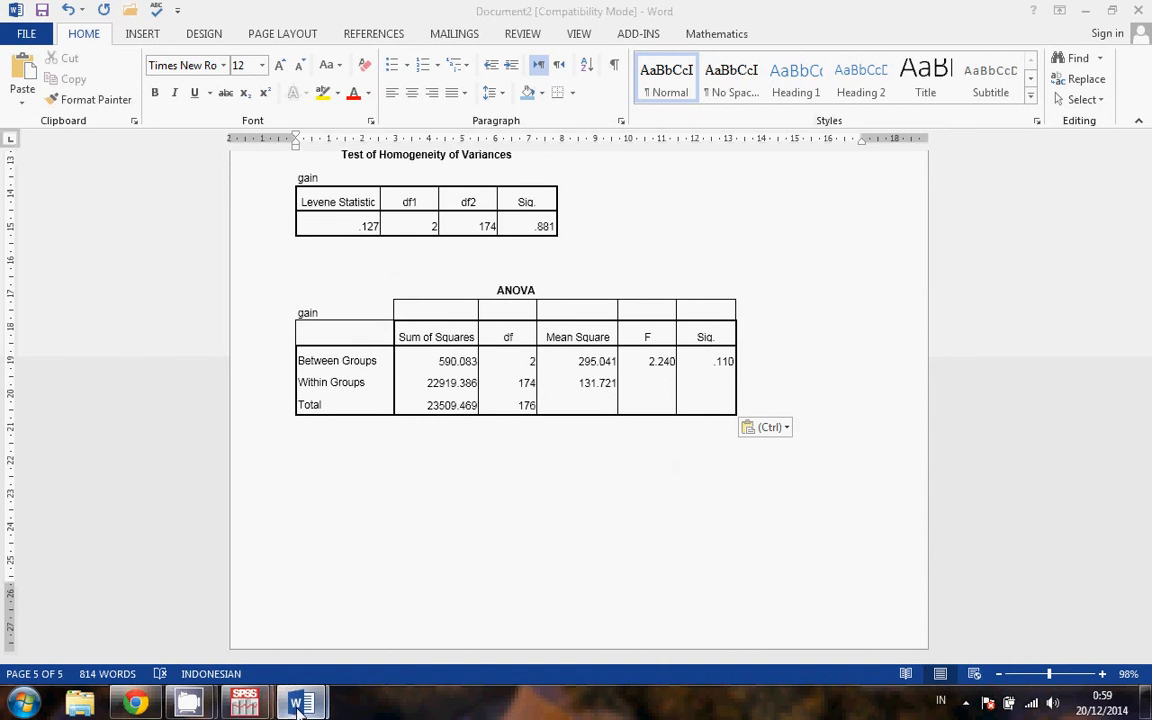
Switch to the SPSS output and examine the Post Hoc Multiple Comparisons, the Homogeneous Subsets table and the start of the Means plot
{"action": "mouse_move", "coordinate": [245, 703]}
{"action": "left_click", "coordinate": [335, 660]}
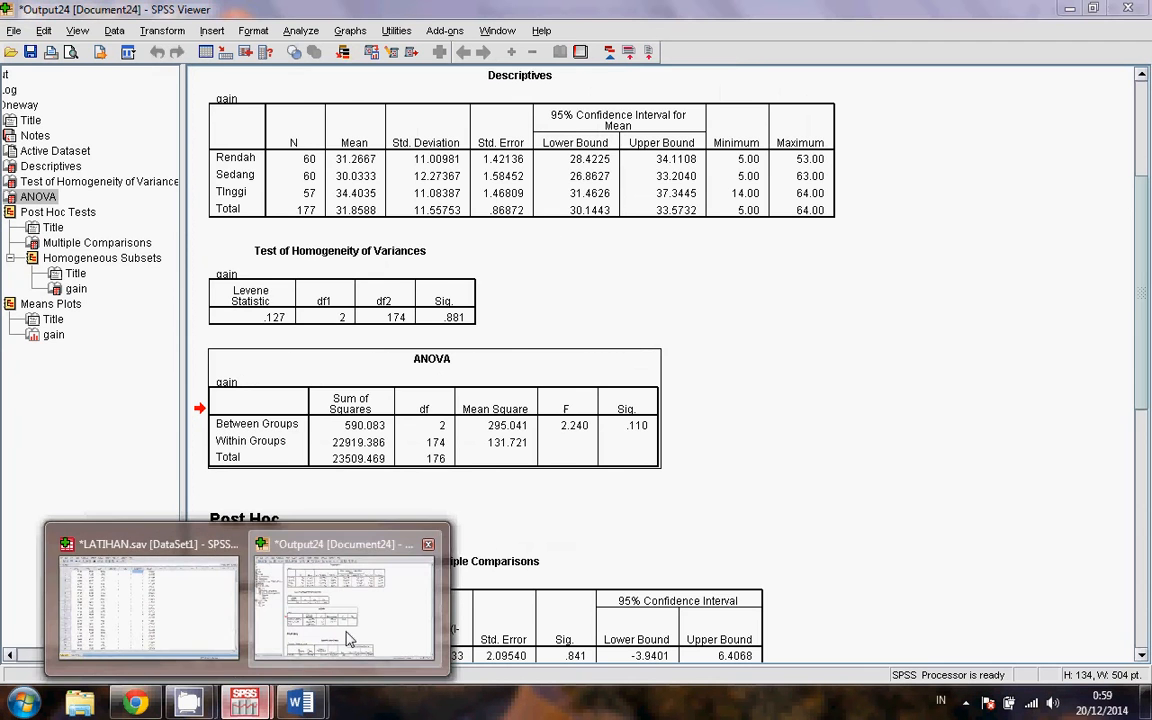
{"action": "scroll", "coordinate": [458, 492], "scroll_direction": "down", "scroll_amount": 5}
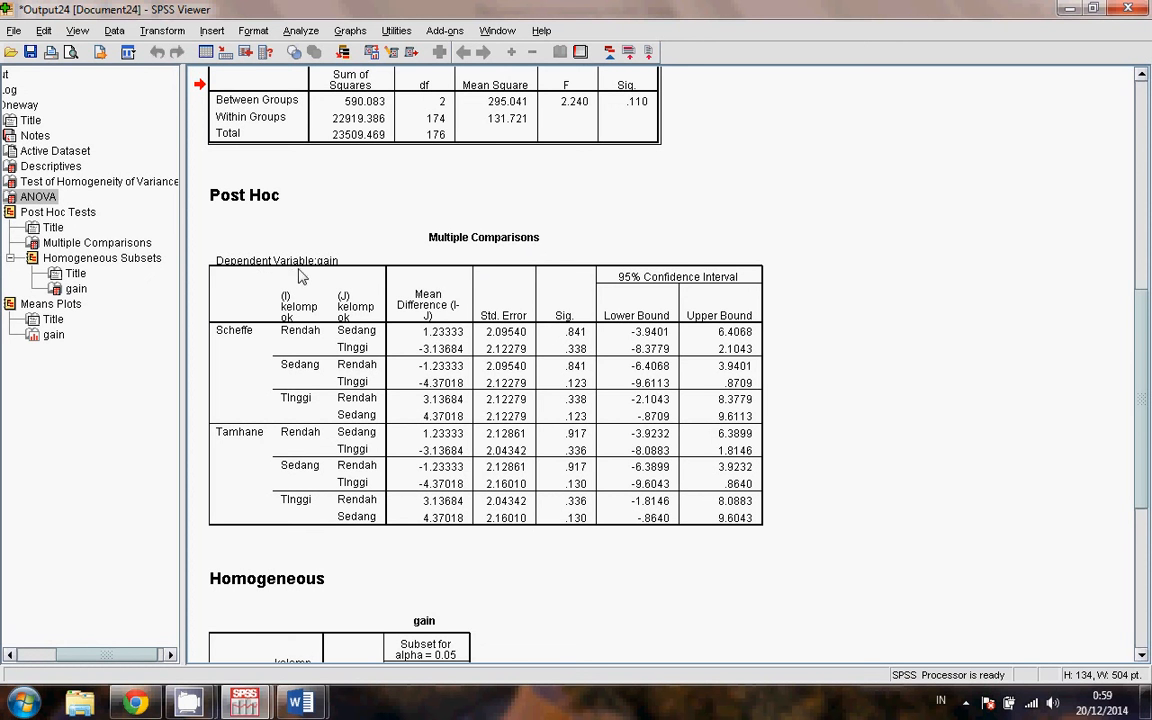
{"action": "scroll", "coordinate": [326, 279], "scroll_direction": "down", "scroll_amount": 2}
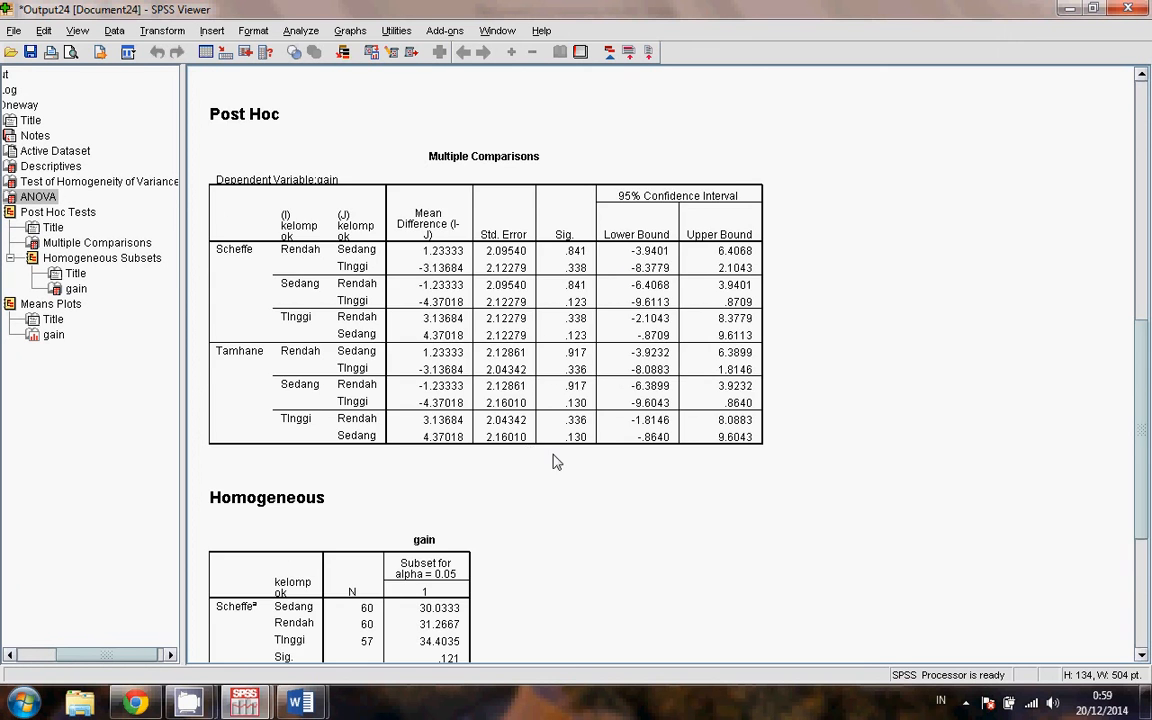
{"action": "scroll", "coordinate": [553, 460], "scroll_direction": "down", "scroll_amount": 2}
{"action": "scroll", "coordinate": [557, 461], "scroll_direction": "down", "scroll_amount": 4}
{"action": "scroll", "coordinate": [555, 462], "scroll_direction": "down", "scroll_amount": 1}
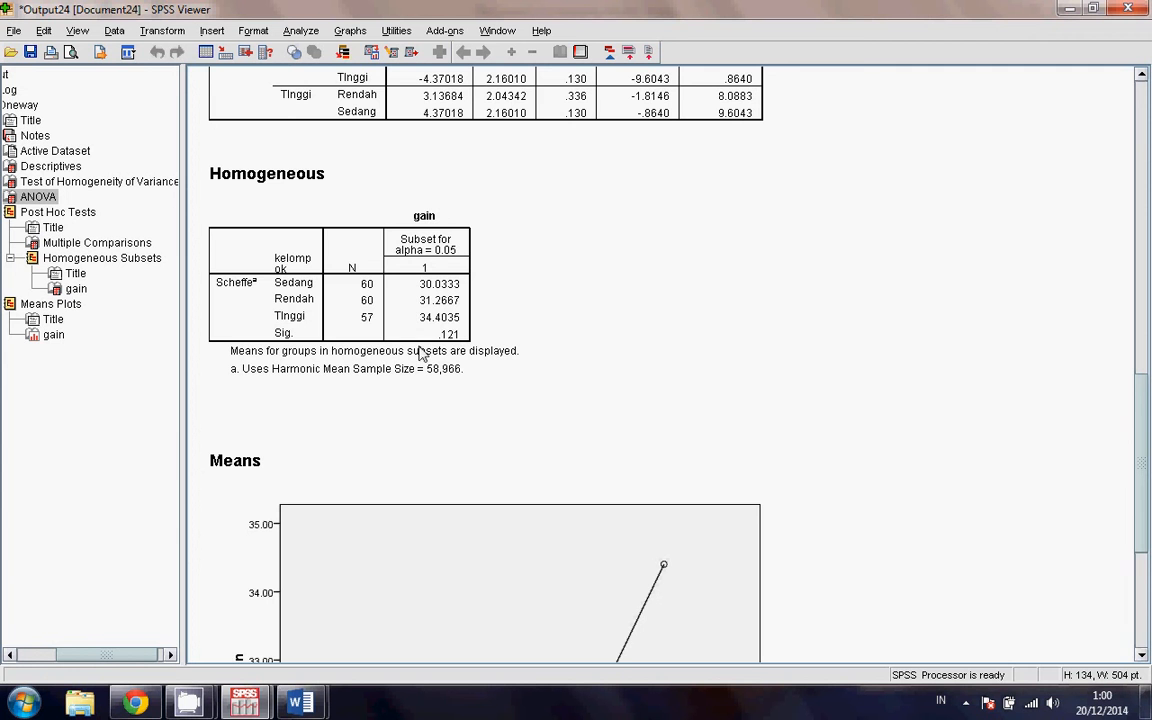
{"action": "scroll", "coordinate": [476, 341], "scroll_direction": "up", "scroll_amount": 3}
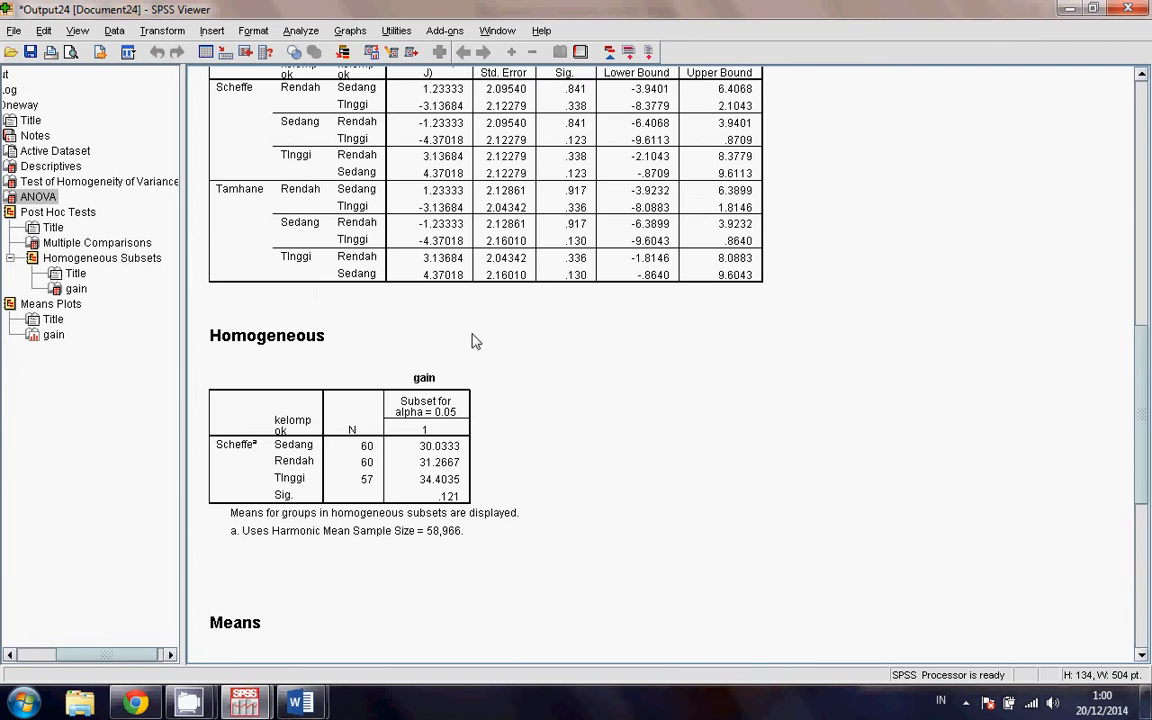
{"action": "scroll", "coordinate": [476, 341], "scroll_direction": "up", "scroll_amount": 3}
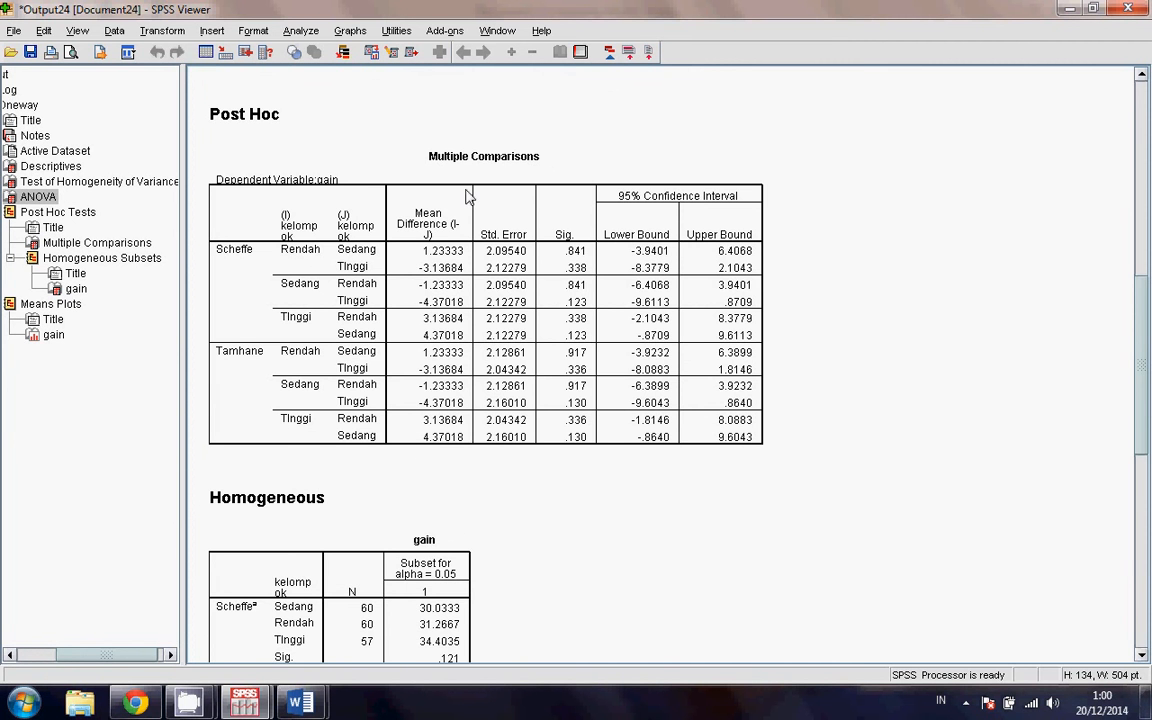
{"action": "scroll", "coordinate": [423, 458], "scroll_direction": "down", "scroll_amount": 2}
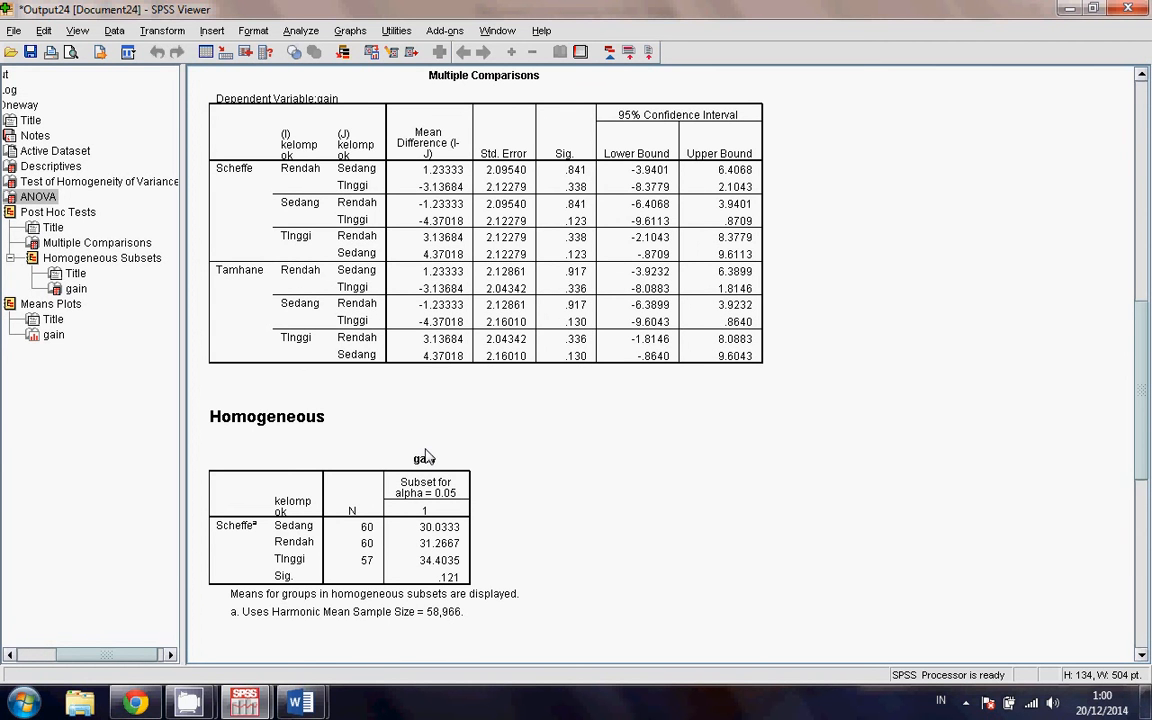
Return to the Word document and review the pasted Test of Homogeneity of Variances and ANOVA tables, including the significance value
{"action": "left_click", "coordinate": [300, 703]}
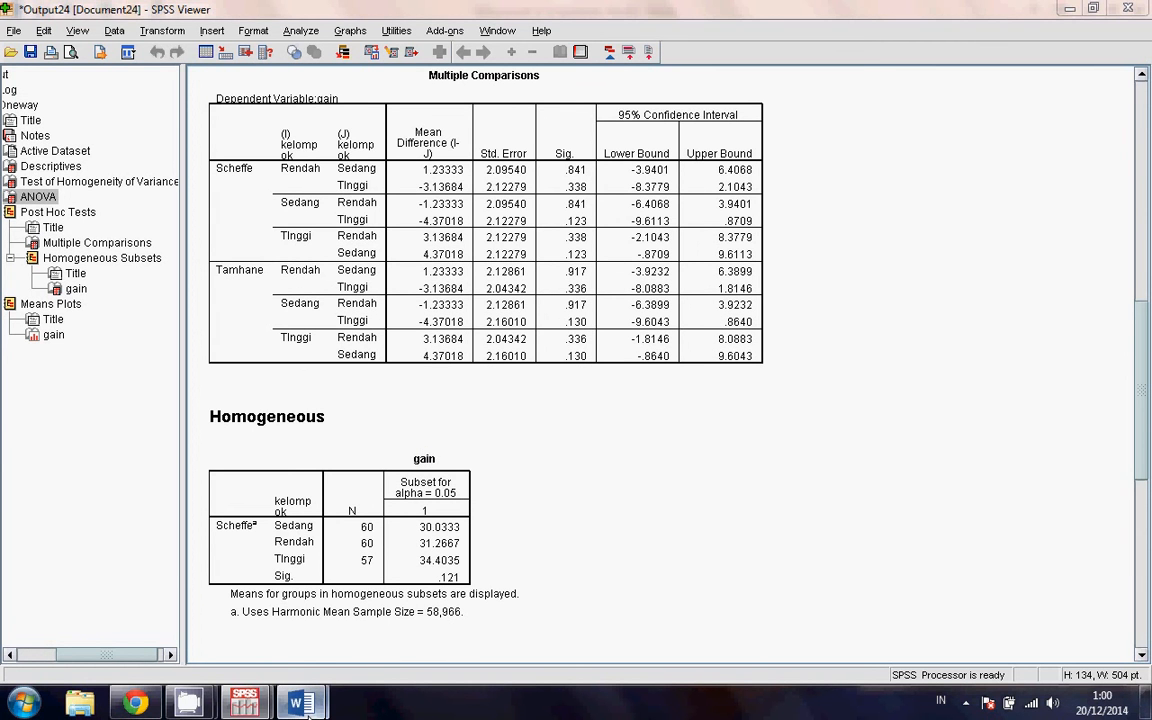
{"action": "scroll", "coordinate": [584, 379], "scroll_direction": "up", "scroll_amount": 1}
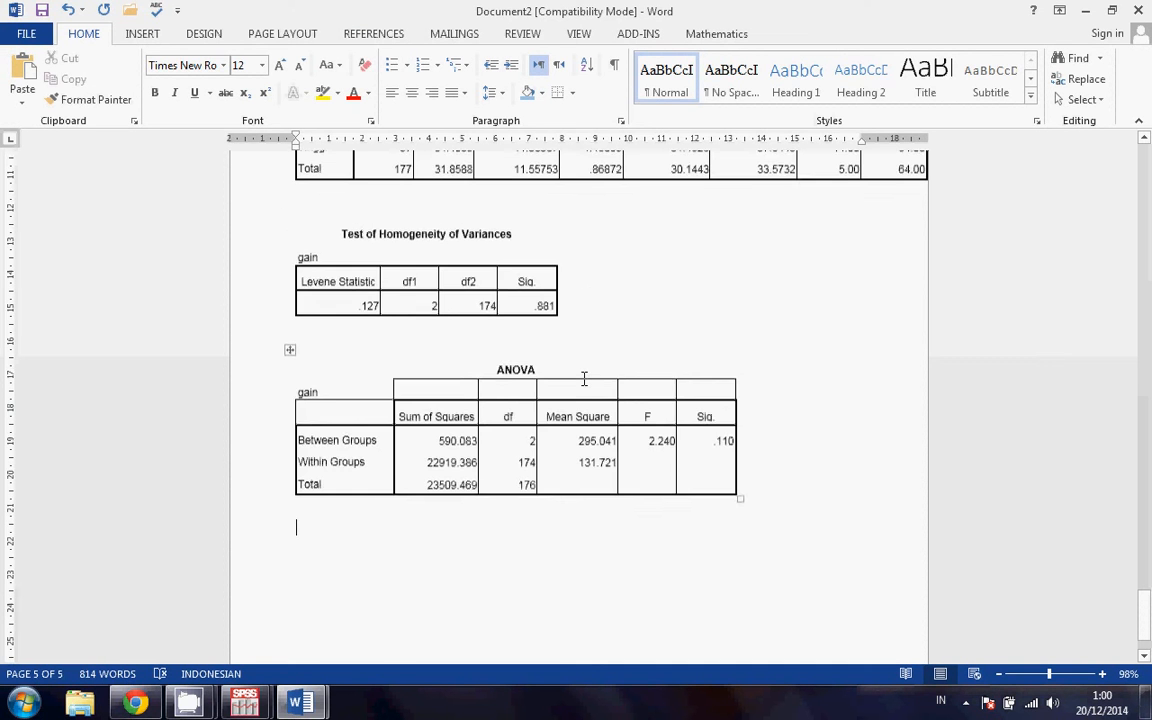
{"action": "scroll", "coordinate": [584, 379], "scroll_direction": "up", "scroll_amount": 1}
{"action": "scroll", "coordinate": [584, 379], "scroll_direction": "up", "scroll_amount": 1}
{"action": "scroll", "coordinate": [584, 379], "scroll_direction": "down", "scroll_amount": 1}
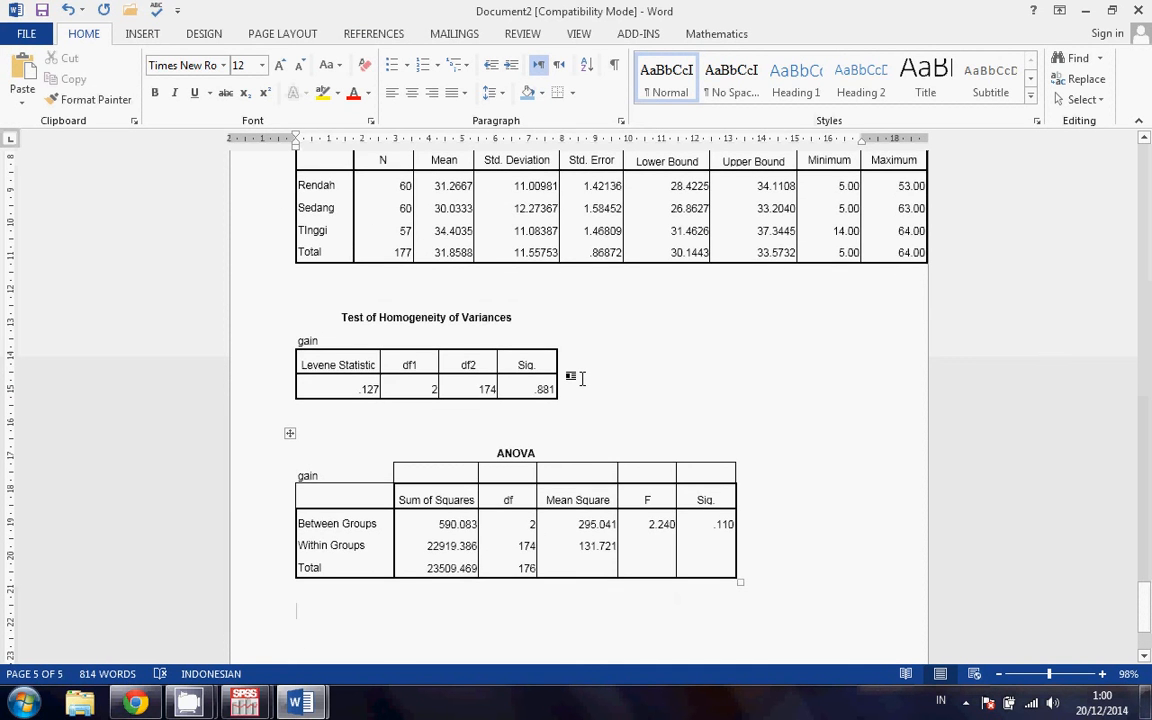
{"action": "scroll", "coordinate": [584, 379], "scroll_direction": "down", "scroll_amount": 1}
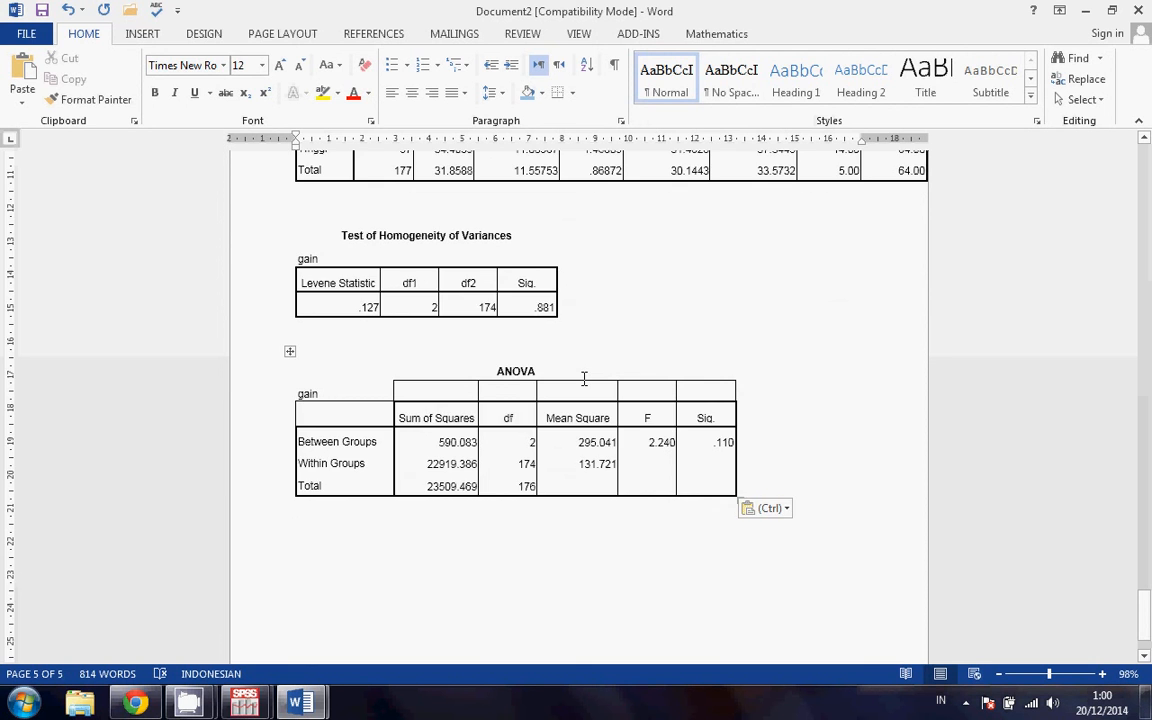
{"action": "scroll", "coordinate": [584, 379], "scroll_direction": "down", "scroll_amount": 1}
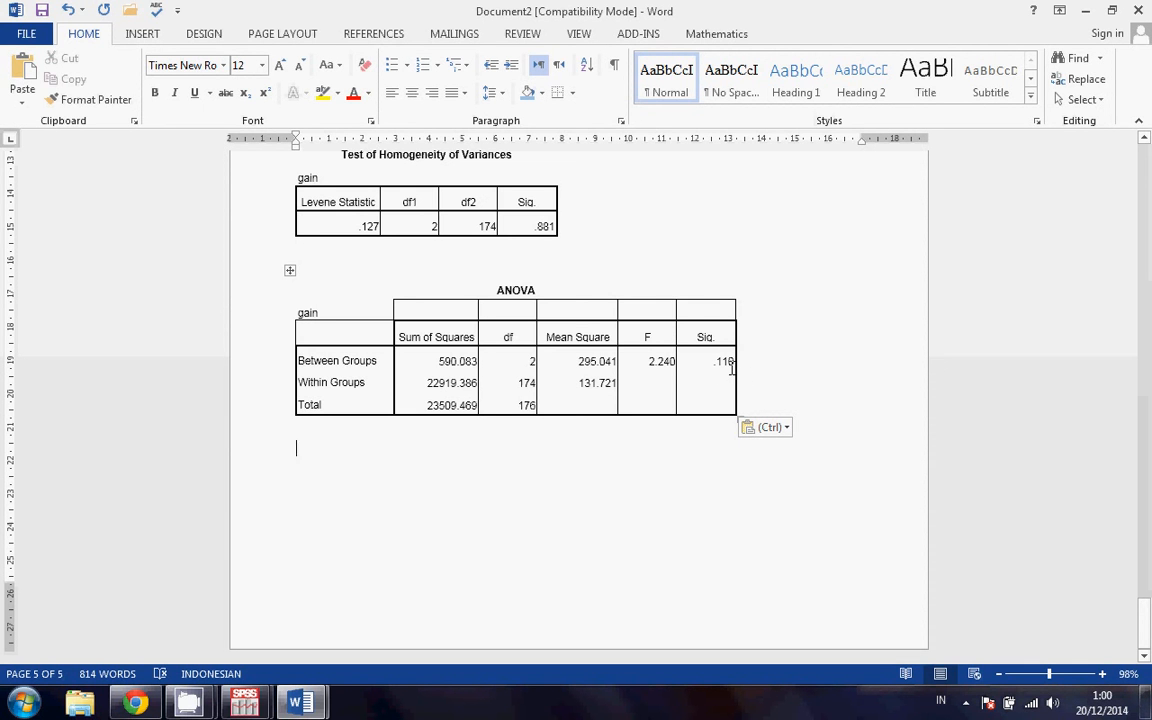
Review the One Way ANOVA hypotheses and the Kriteria Uji decision rule against the pasted tables, ending on the H1 statement
{"action": "scroll", "coordinate": [730, 368], "scroll_direction": "up", "scroll_amount": 8}
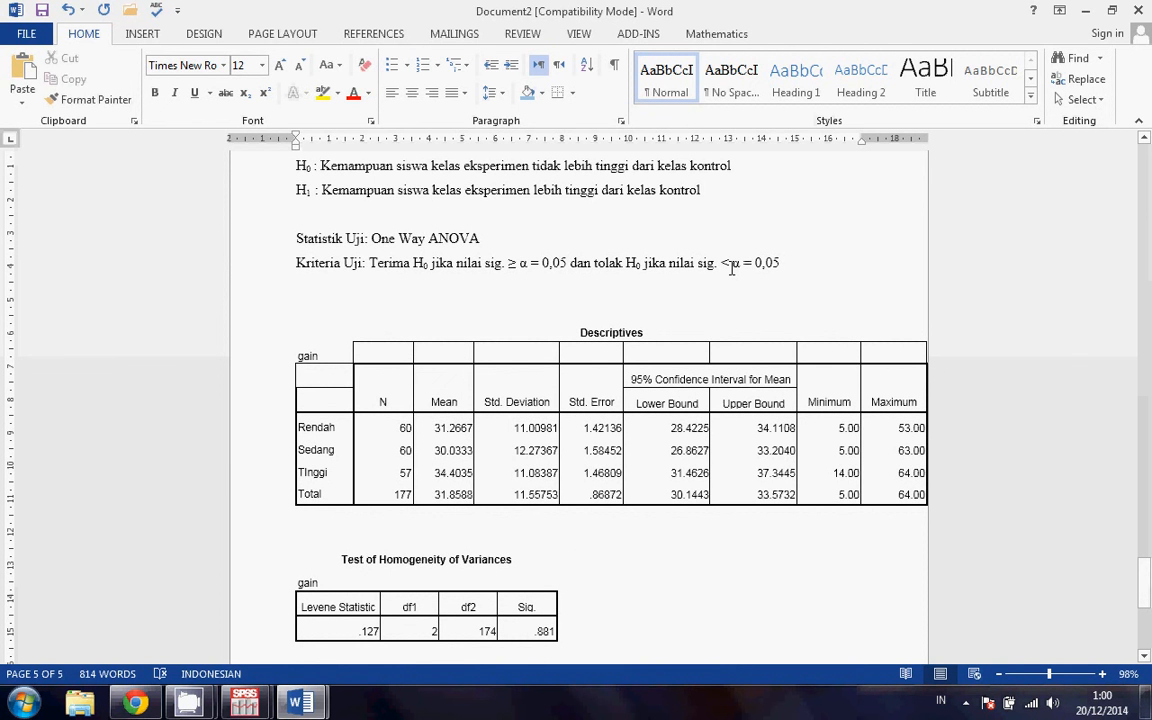
{"action": "scroll", "coordinate": [731, 268], "scroll_direction": "down", "scroll_amount": 2}
{"action": "scroll", "coordinate": [731, 268], "scroll_direction": "up", "scroll_amount": 1}
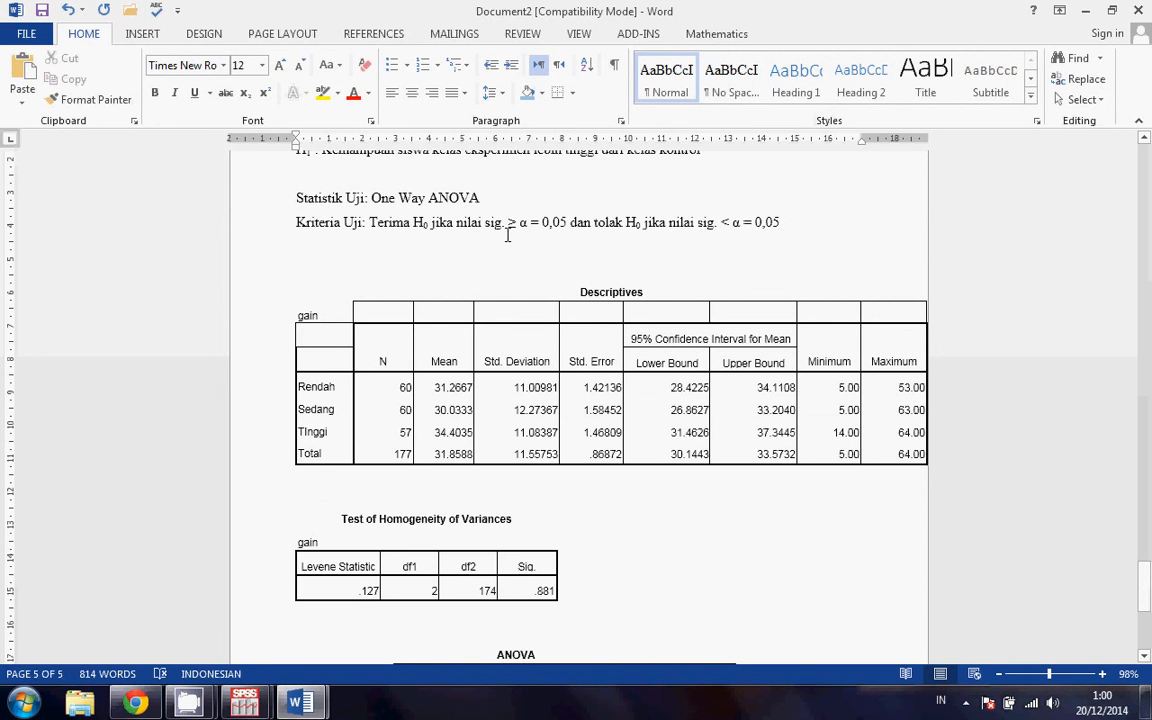
{"action": "scroll", "coordinate": [512, 260], "scroll_direction": "down", "scroll_amount": 4}
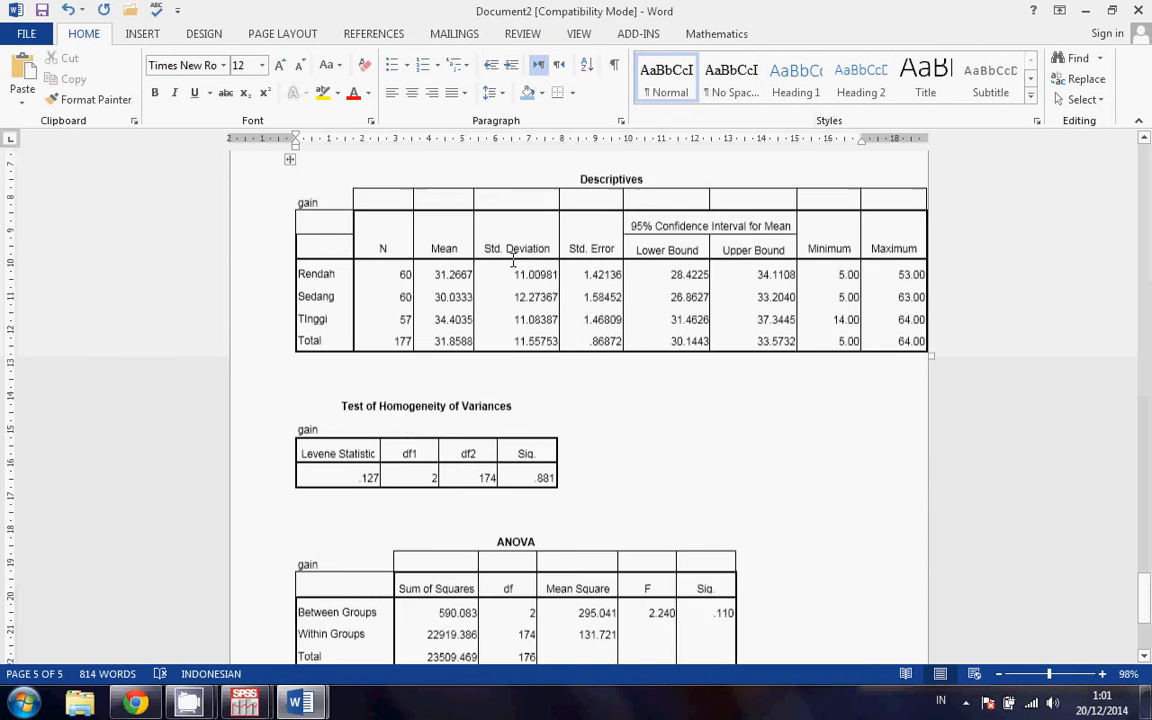
{"action": "scroll", "coordinate": [512, 260], "scroll_direction": "up", "scroll_amount": 5}
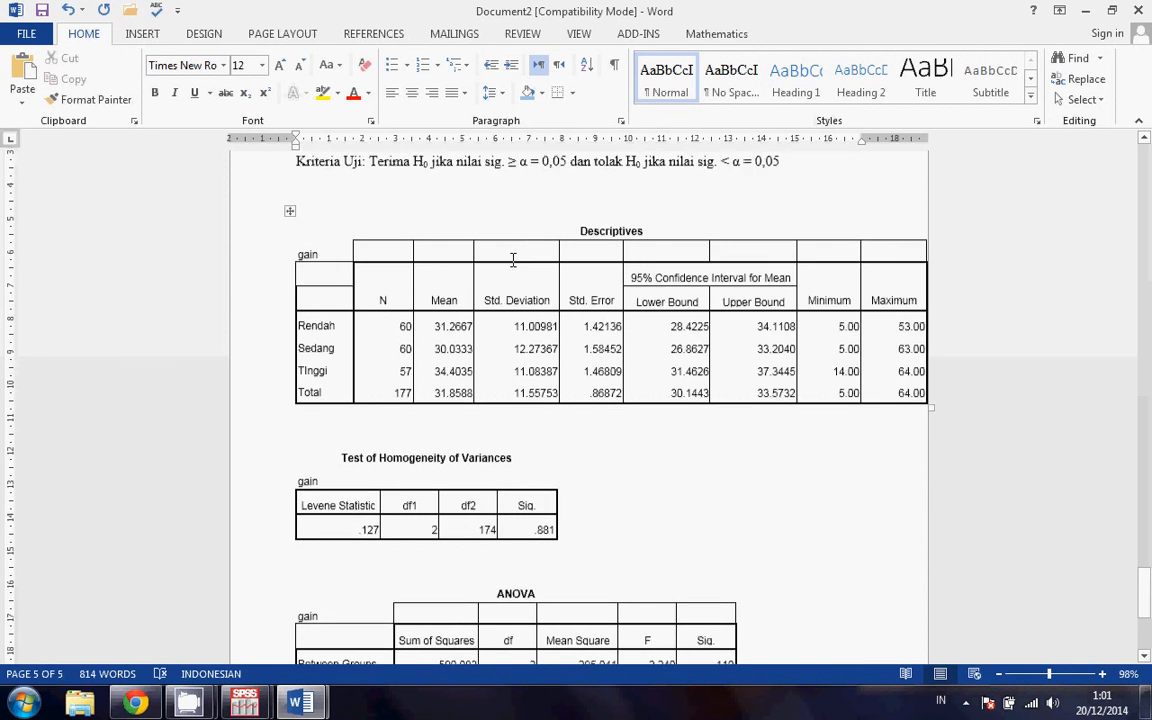
{"action": "scroll", "coordinate": [512, 260], "scroll_direction": "up", "scroll_amount": 1}
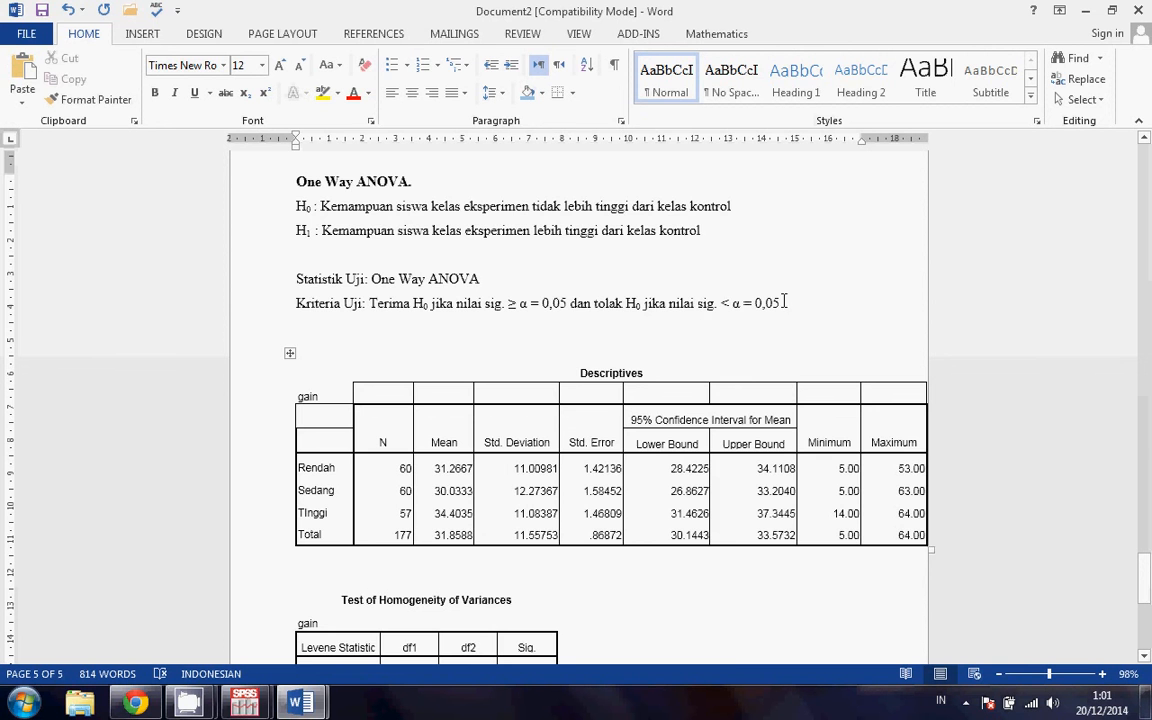
{"action": "scroll", "coordinate": [640, 500], "scroll_direction": "down", "scroll_amount": 2}
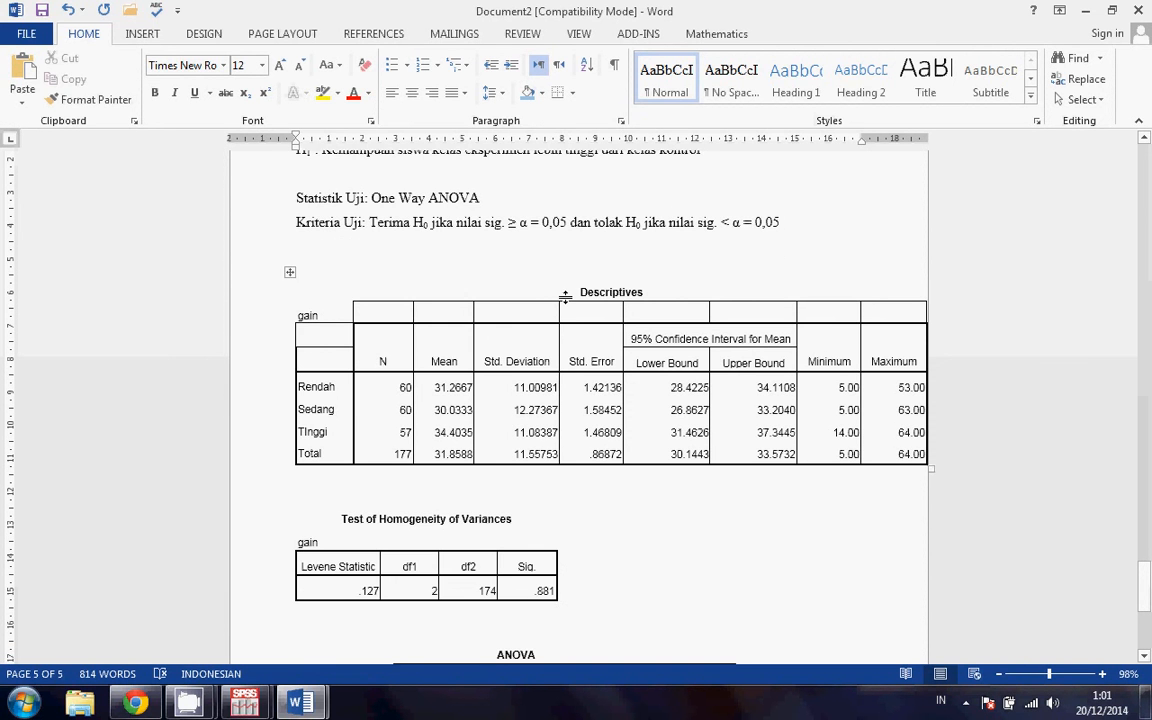
{"action": "scroll", "coordinate": [563, 296], "scroll_direction": "up", "scroll_amount": 1}
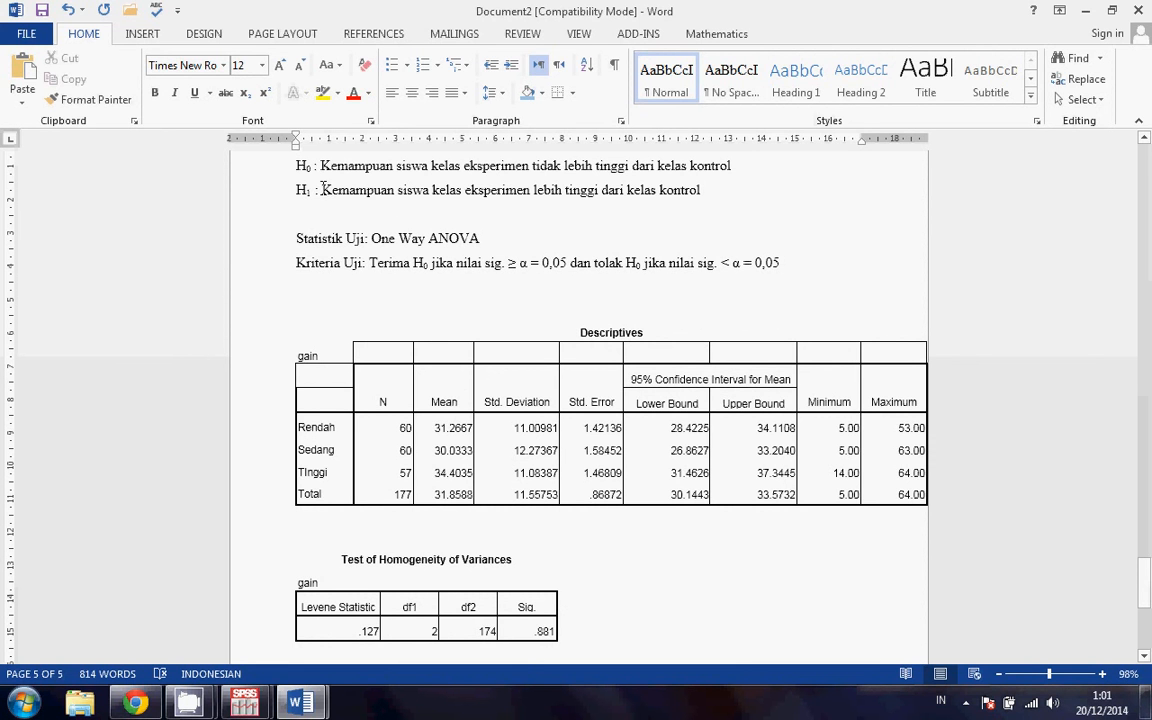
{"action": "left_click_drag", "start_coordinate": [322, 190], "coordinate": [687, 188]}
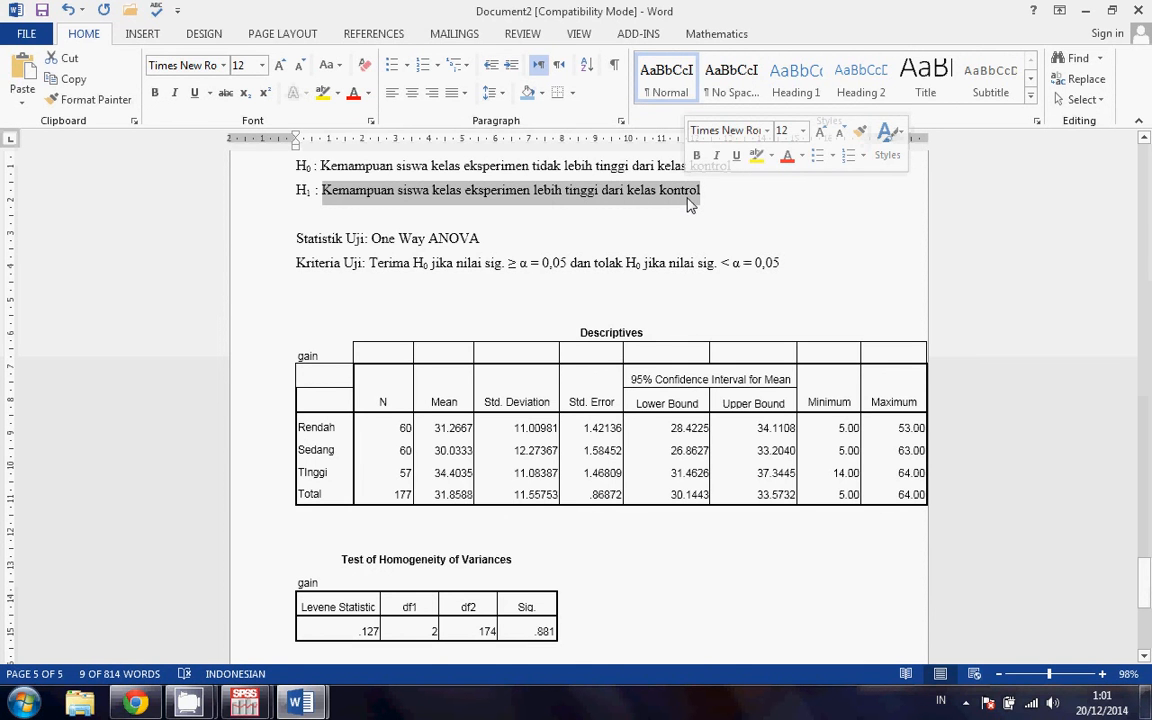
Add the line "Interpretasi:" directly below the ANOVA table and start a new line under it
{"action": "scroll", "coordinate": [463, 244], "scroll_direction": "down", "scroll_amount": 4}
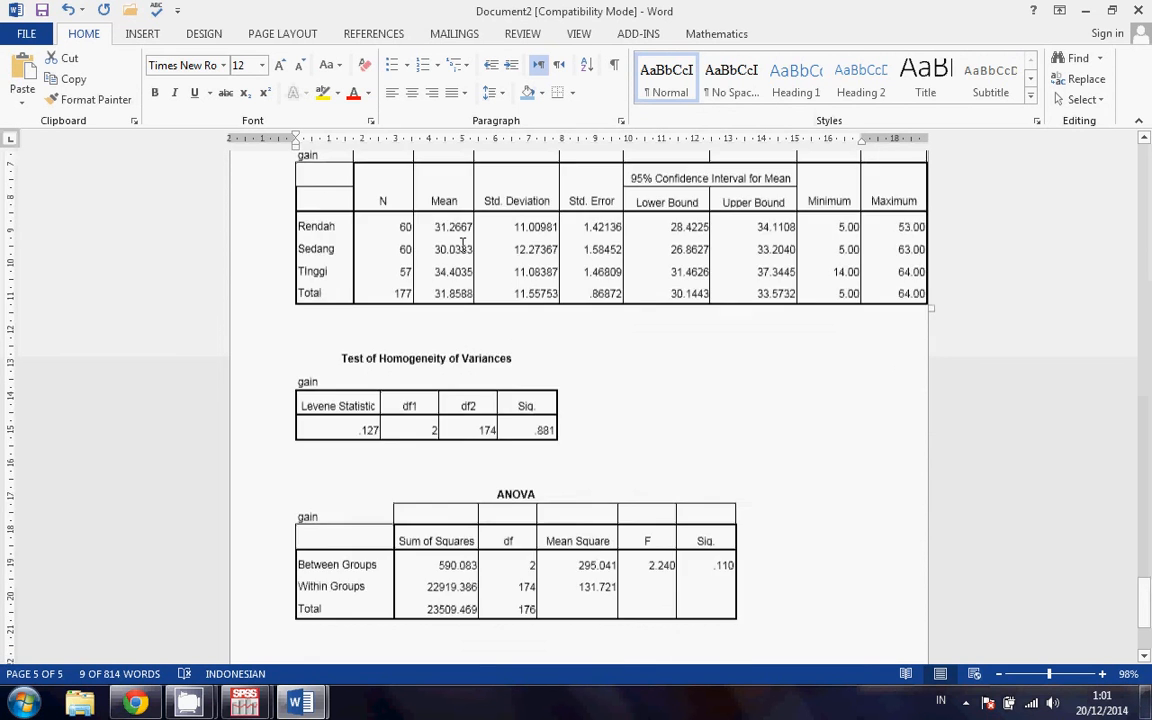
{"action": "scroll", "coordinate": [463, 244], "scroll_direction": "down", "scroll_amount": 4}
{"action": "left_click", "coordinate": [345, 465]}
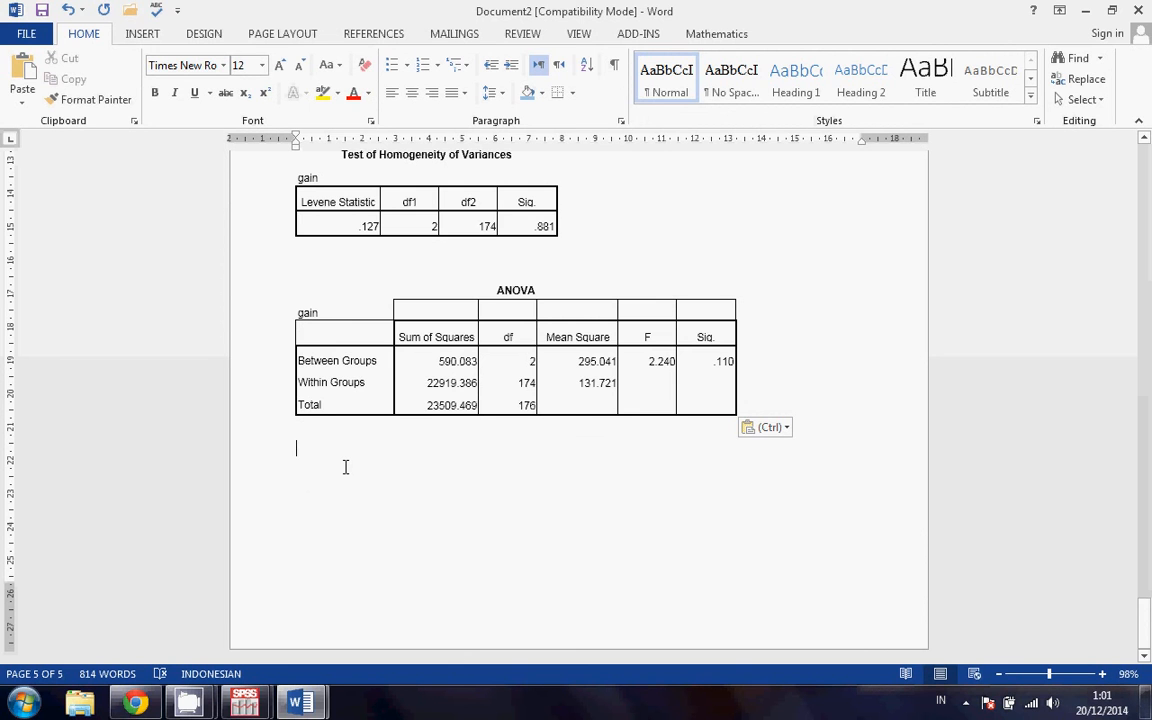
{"action": "type", "text": "Interp"}
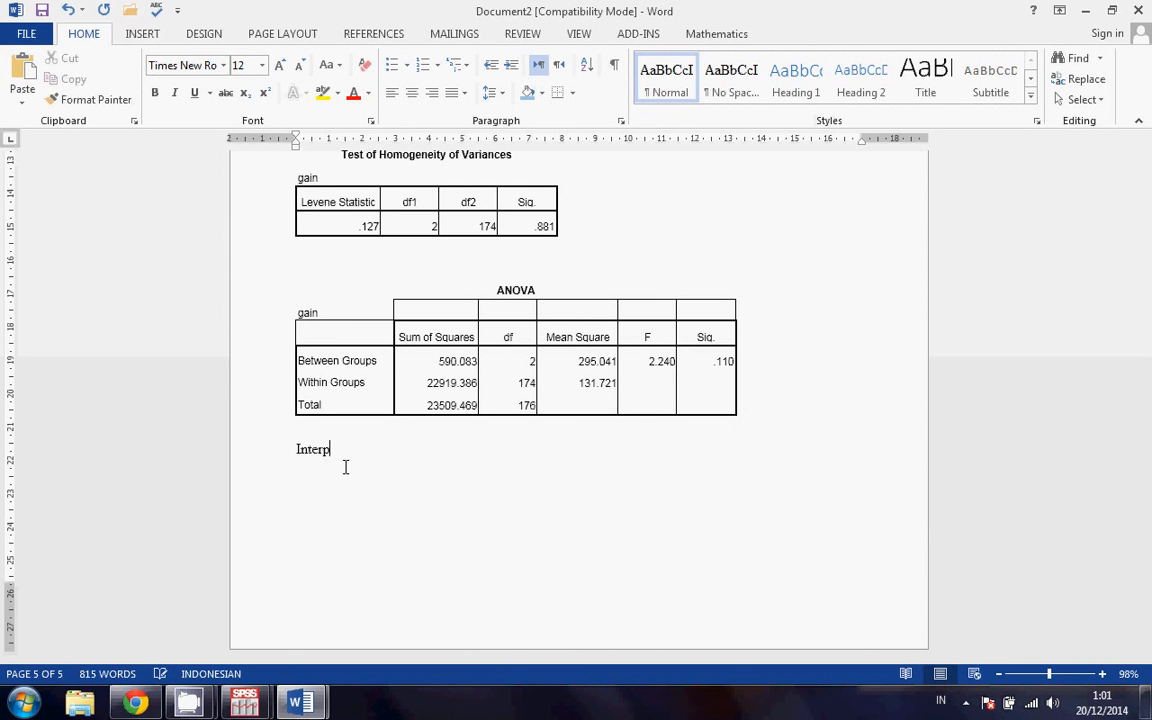
{"action": "type", "text": "retasi:"}
{"action": "key", "text": "Return"}
Write "Nilai sig. ANOVA = 0,110" on the line under the Interpretasi heading
{"action": "type", "text": "Nilai "}
{"action": "type", "text": "sig."}
{"action": "type", "text": " Asu"}
{"action": "key", "text": "BackSpace"}
{"action": "key", "text": "BackSpace"}
{"action": "type", "text": "NOVA = 0,0"}
{"action": "key", "text": "BackSpace"}
{"action": "type", "text": "110"}
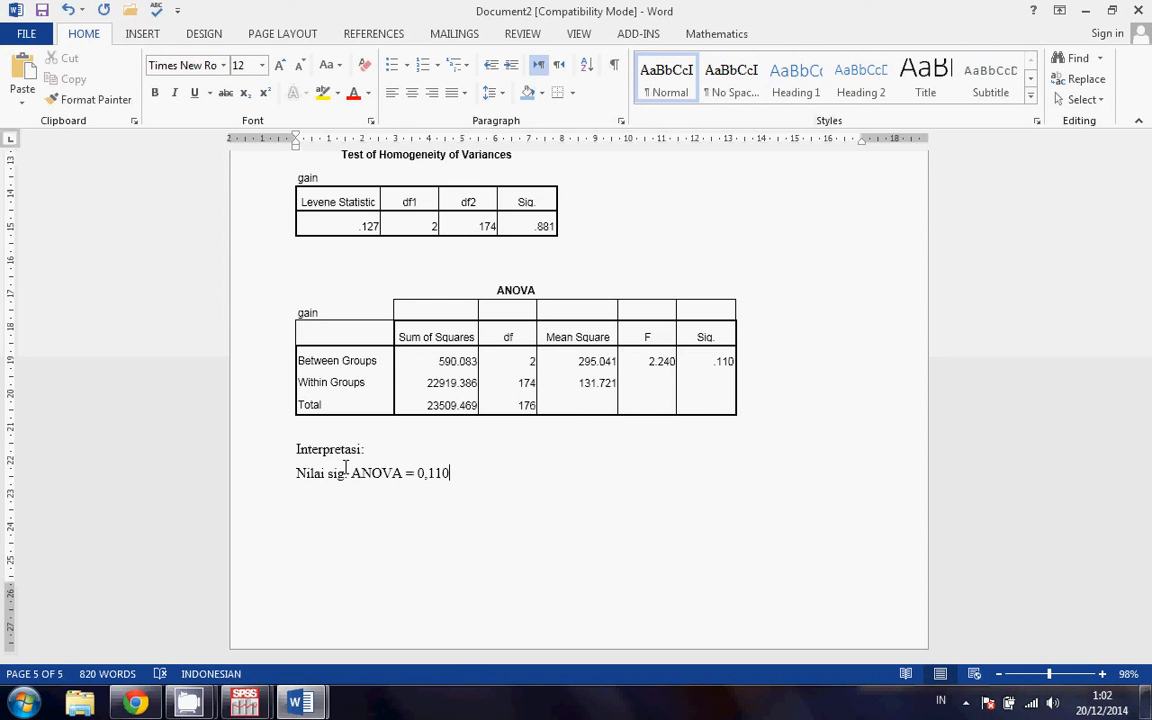
{"action": "type", "text": ","}
{"action": "key", "text": "BackSpace"}
{"action": "key", "text": "BackSpace"}
{"action": "type", "text": "maka"}
{"action": "scroll", "coordinate": [346, 468], "scroll_direction": "up", "scroll_amount": 2}
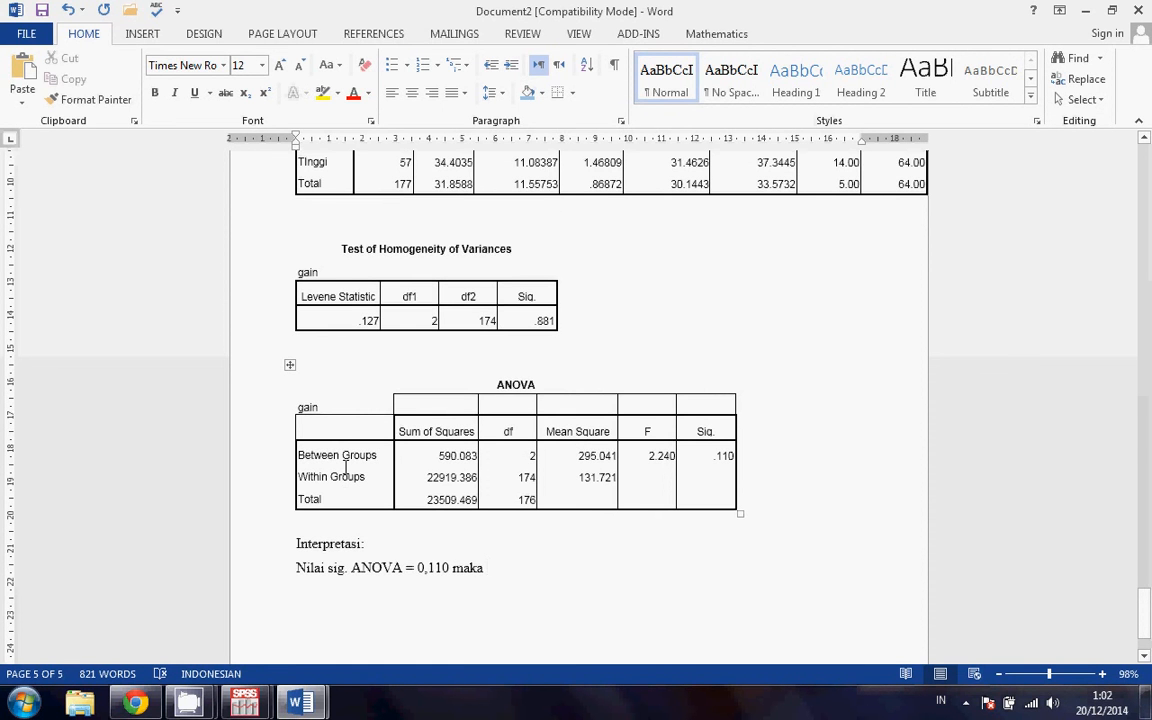
{"action": "scroll", "coordinate": [346, 468], "scroll_direction": "down", "scroll_amount": 1}
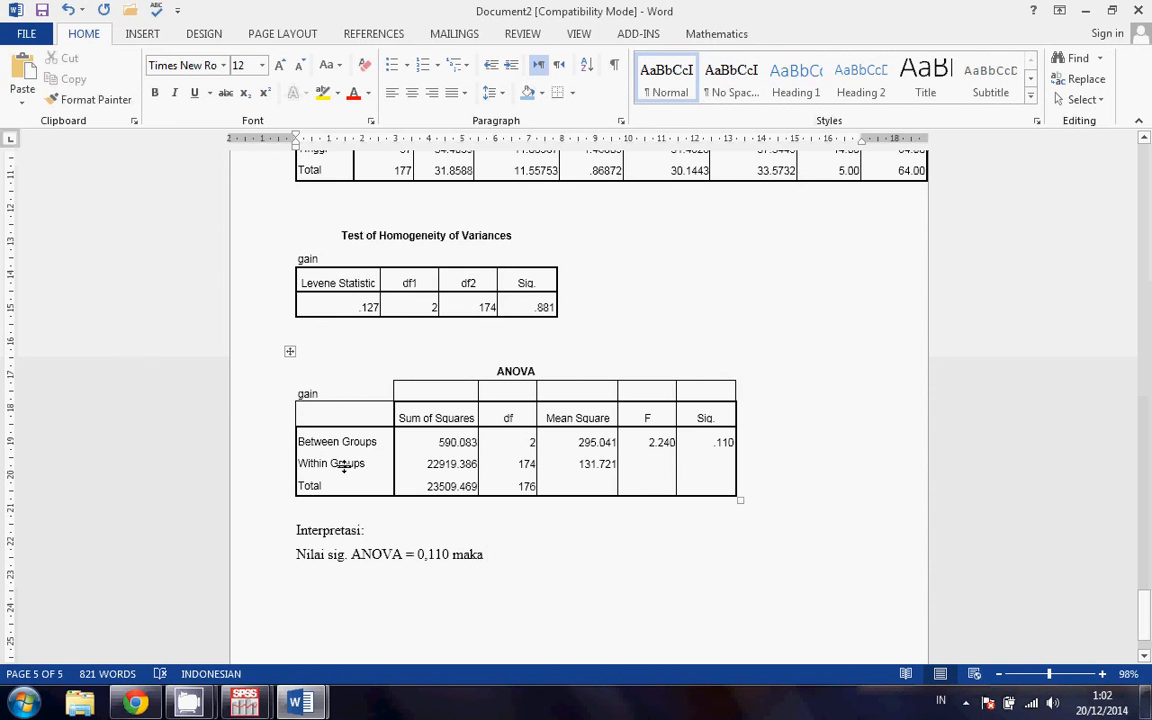
{"action": "key", "text": "BackSpace"}
{"action": "key", "text": "BackSpace"}
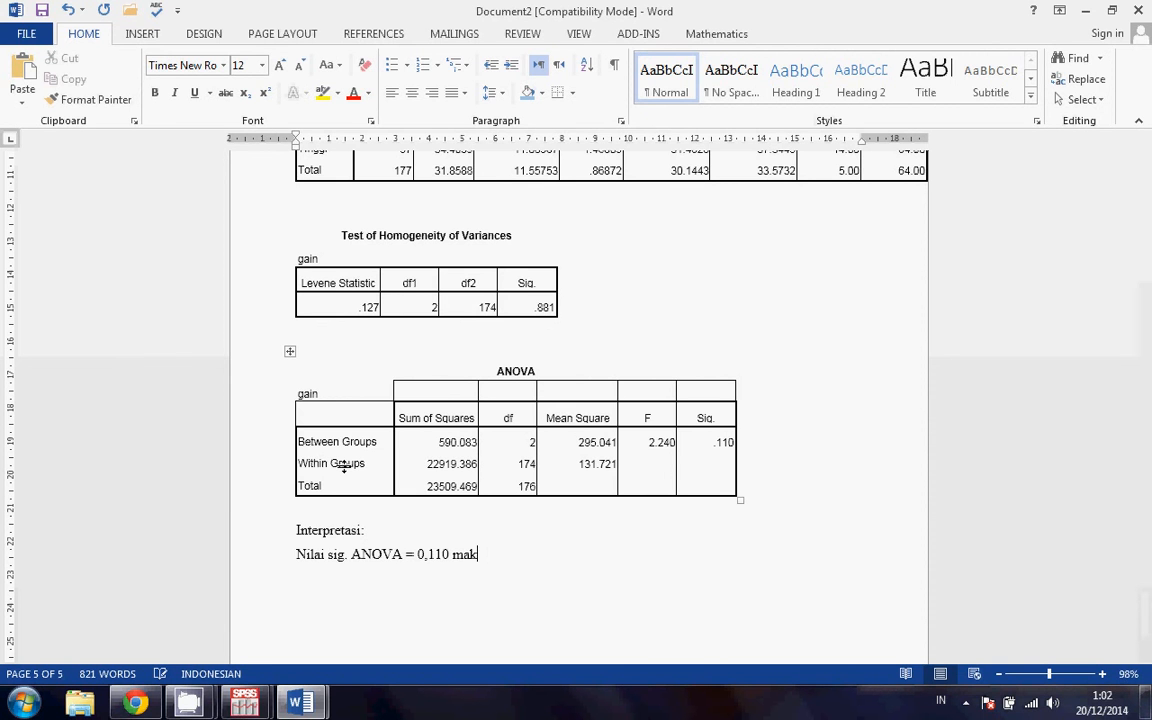
{"action": "key", "text": "ctrl+BackSpace"}
Extend the sentence with ">" followed by "α = 0,05" copied from the Kriteria Uji line
{"action": "type", "text": ">"}
{"action": "scroll", "coordinate": [343, 467], "scroll_direction": "up", "scroll_amount": 3}
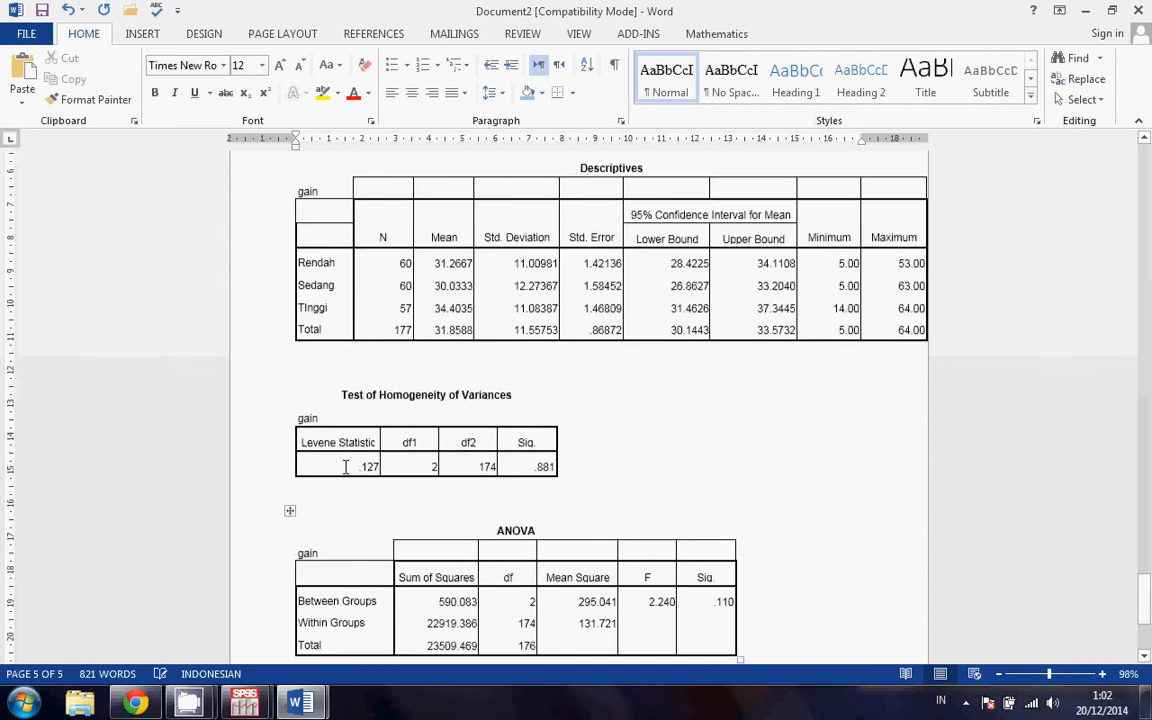
{"action": "scroll", "coordinate": [345, 467], "scroll_direction": "up", "scroll_amount": 3}
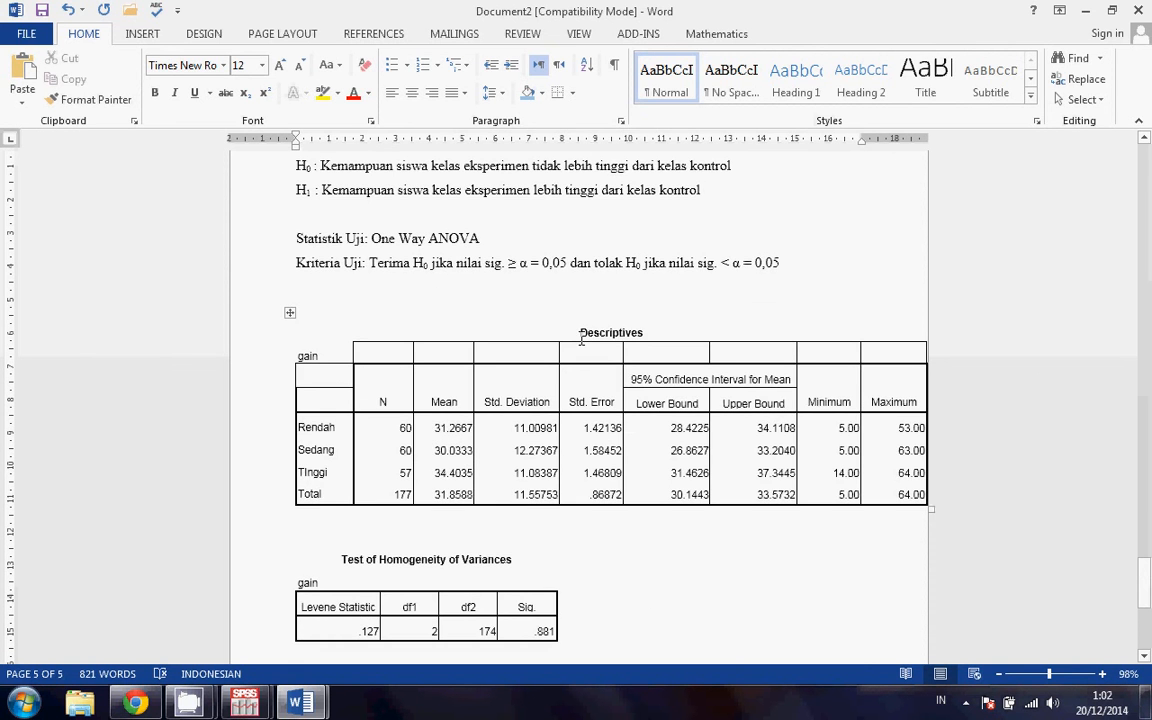
{"action": "left_click_drag", "start_coordinate": [519, 263], "coordinate": [590, 270]}
{"action": "key", "text": "ctrl+c"}
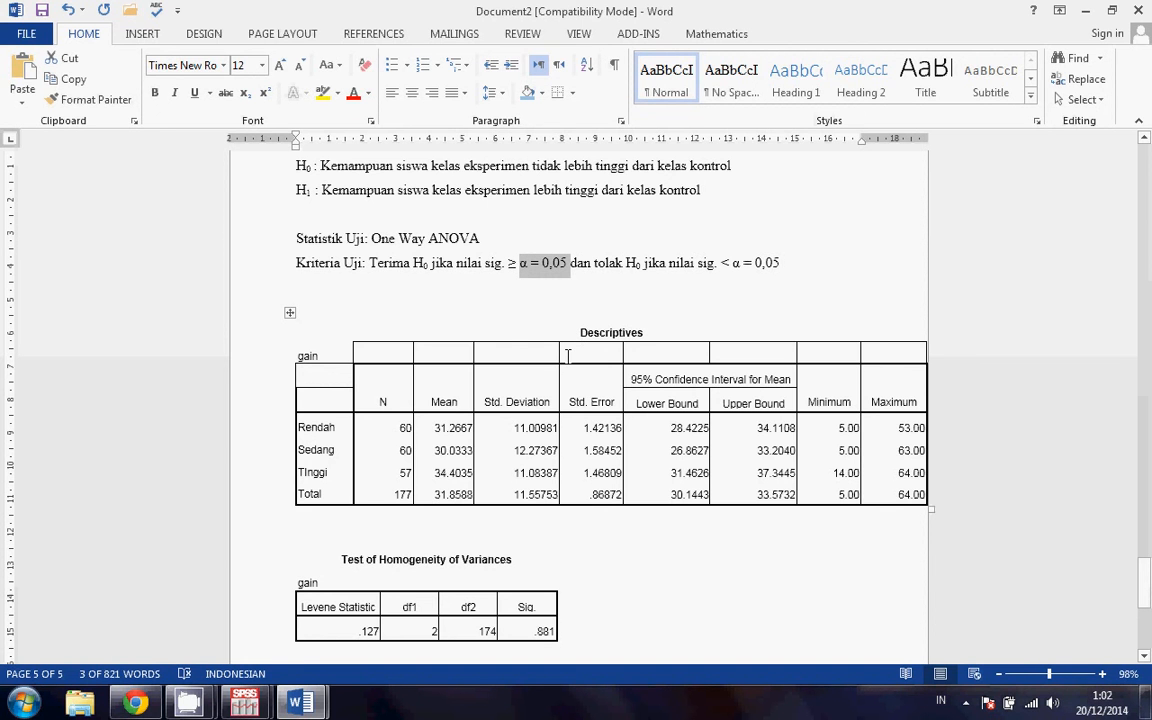
{"action": "scroll", "coordinate": [550, 440], "scroll_direction": "down", "scroll_amount": 7}
{"action": "left_click", "coordinate": [537, 476]}
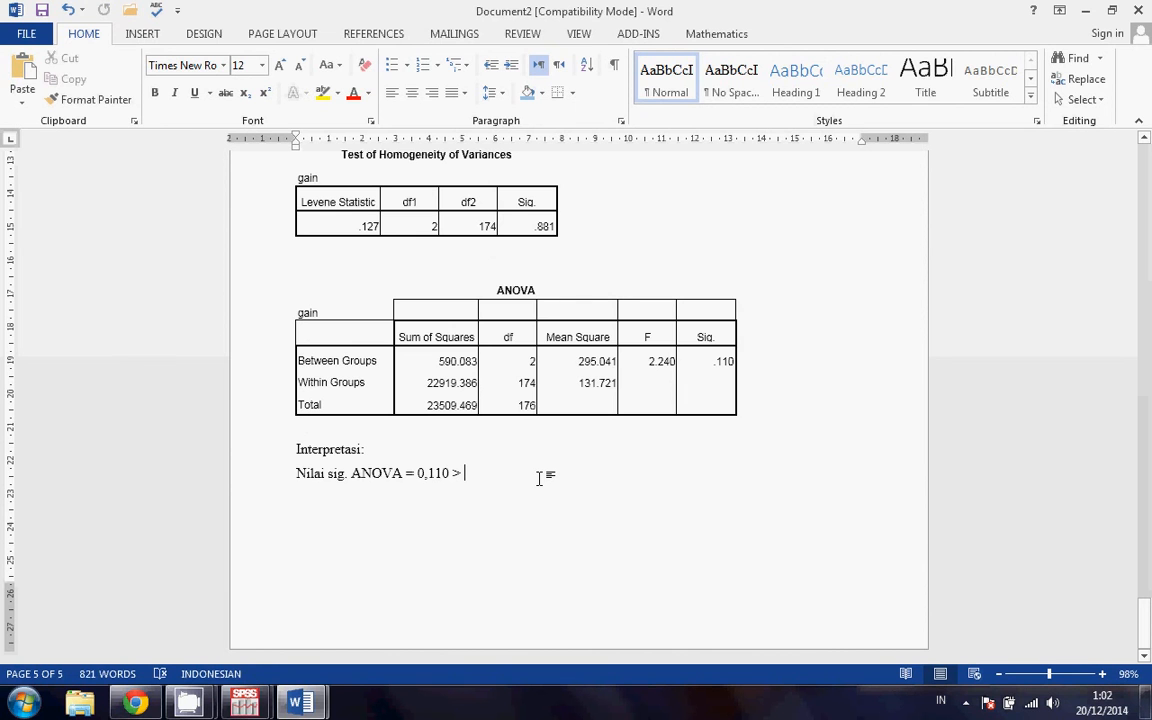
{"action": "key", "text": "ctrl+v"}
Complete the sentence with ", maka H0 ditolak." and format the 0 of H0 as subscript
{"action": "type", "text": ", maka H"}
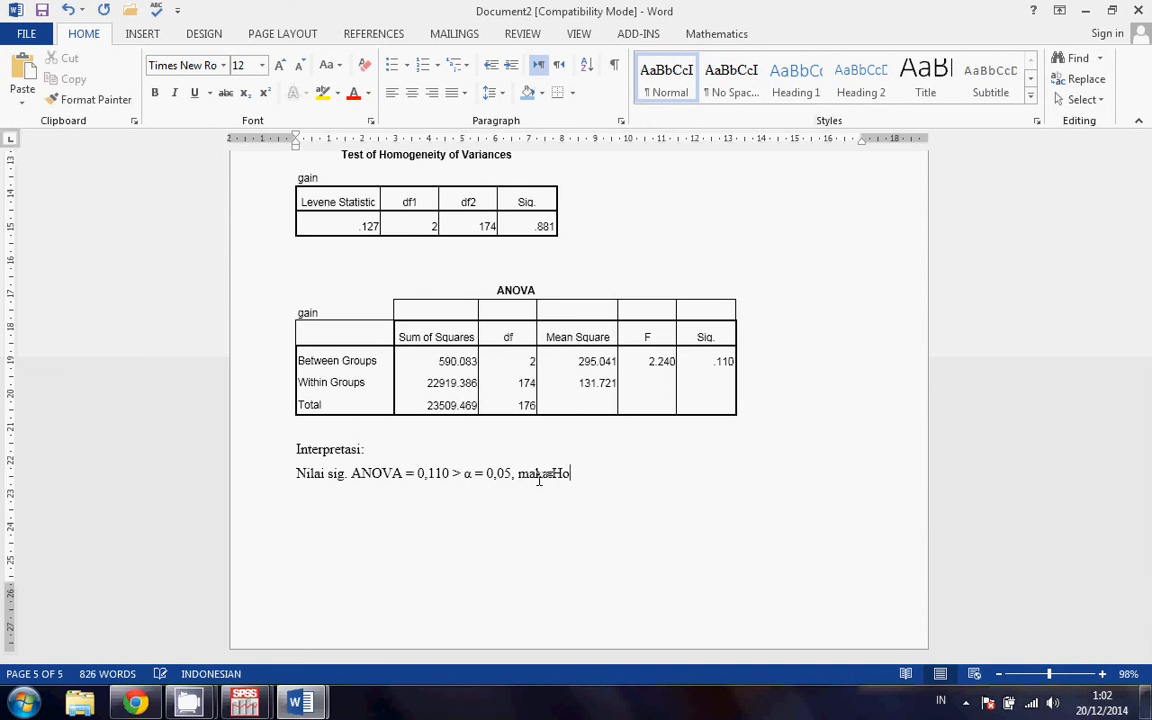
{"action": "type", "text": "0 dita"}
{"action": "key", "text": "BackSpace"}
{"action": "type", "text": "olak."}
{"action": "key", "text": "Right"}
{"action": "key", "text": "Right"}
{"action": "key", "text": "shift+Left"}
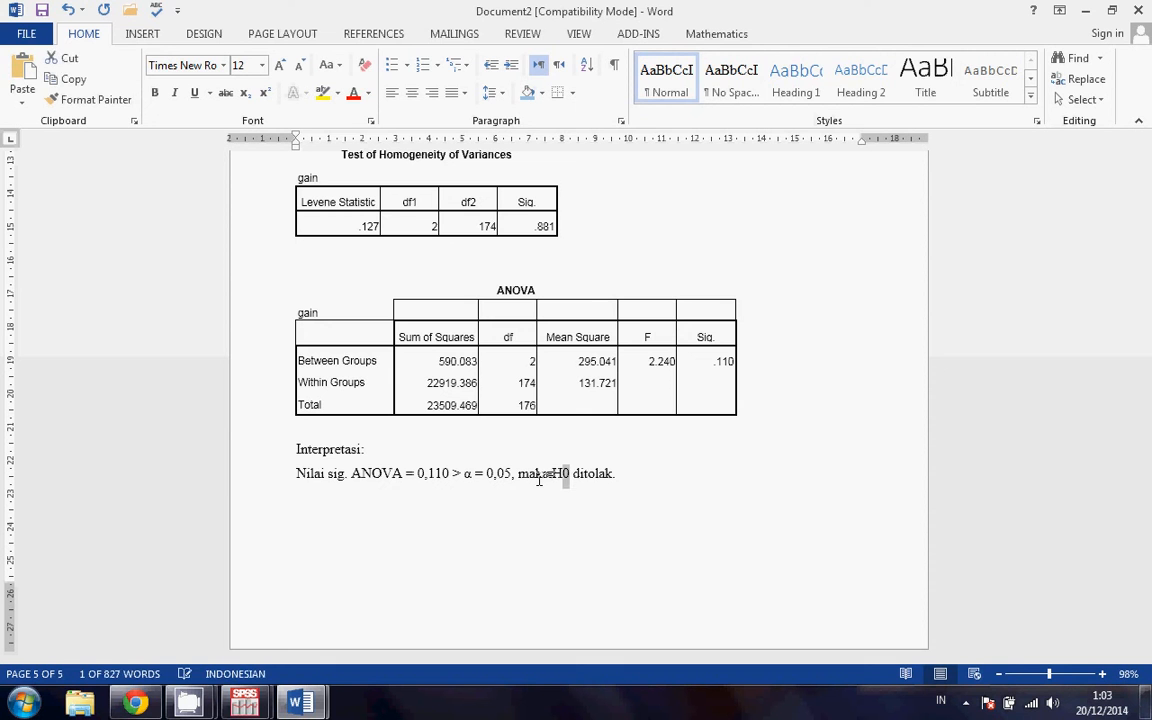
{"action": "key", "text": "ctrl+equal"}
{"action": "key", "text": "Right"}
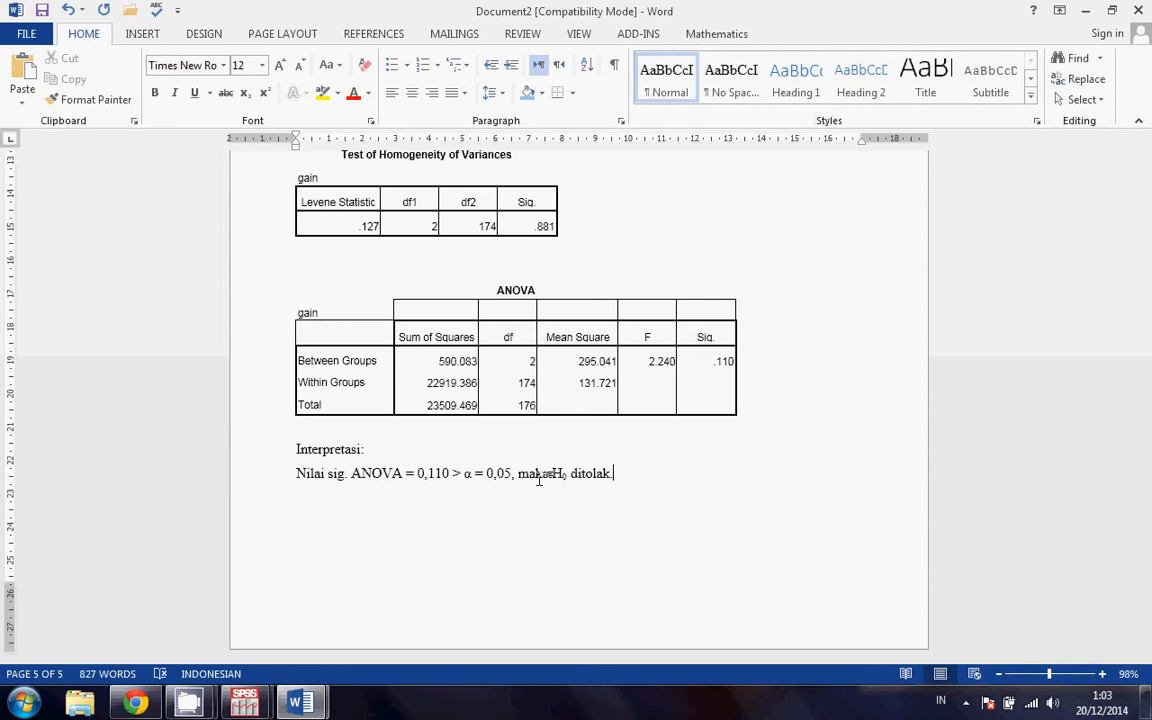
Add "Artinya" followed by the H1 statement "Kemampuan siswa kelas eksperimen lebih tinggi dari kelas kontrol", copied from the hypotheses, and a closing period
{"action": "key", "text": "End"}
{"action": "type", "text": "Artinya"}
{"action": "scroll", "coordinate": [518, 477], "scroll_direction": "up", "scroll_amount": 10}
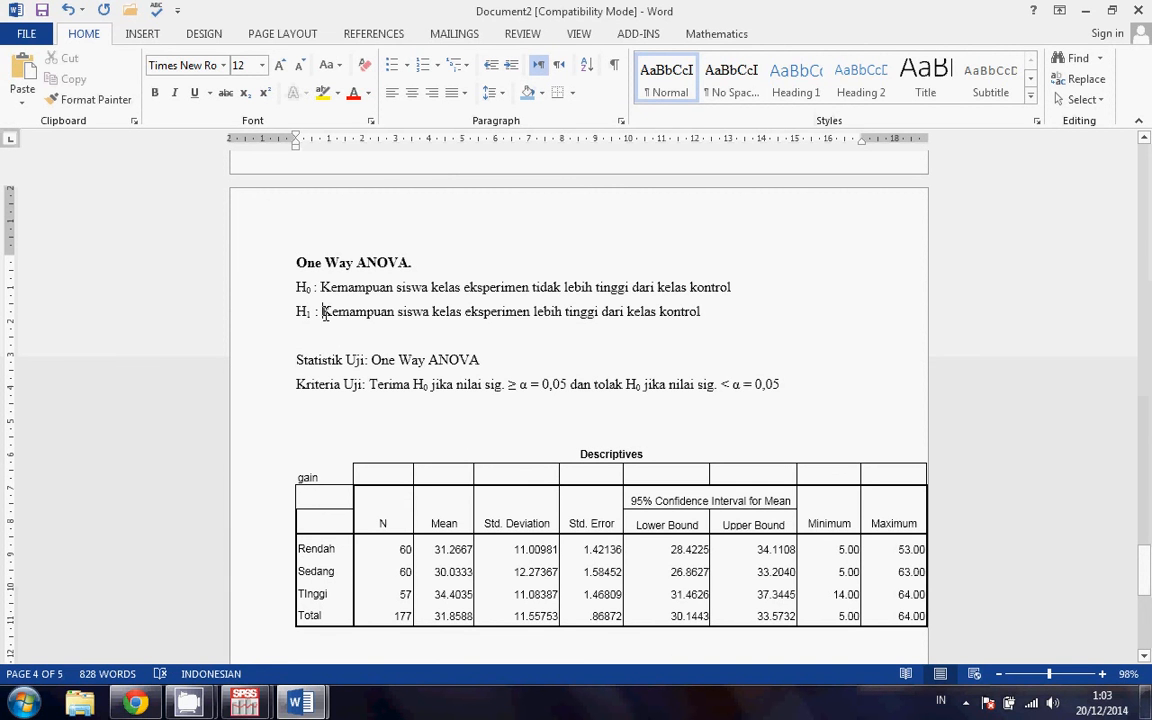
{"action": "left_click_drag", "start_coordinate": [321, 311], "coordinate": [705, 316]}
{"action": "key", "text": "ctrl+c"}
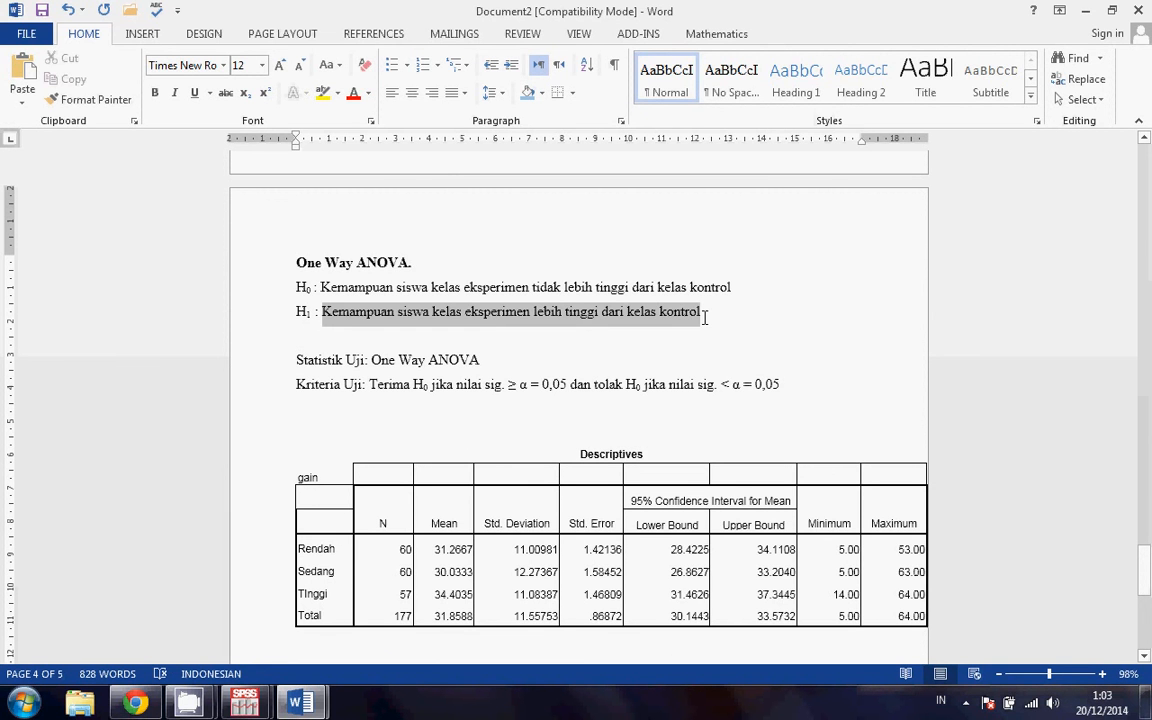
{"action": "scroll", "coordinate": [705, 316], "scroll_direction": "down", "scroll_amount": 8}
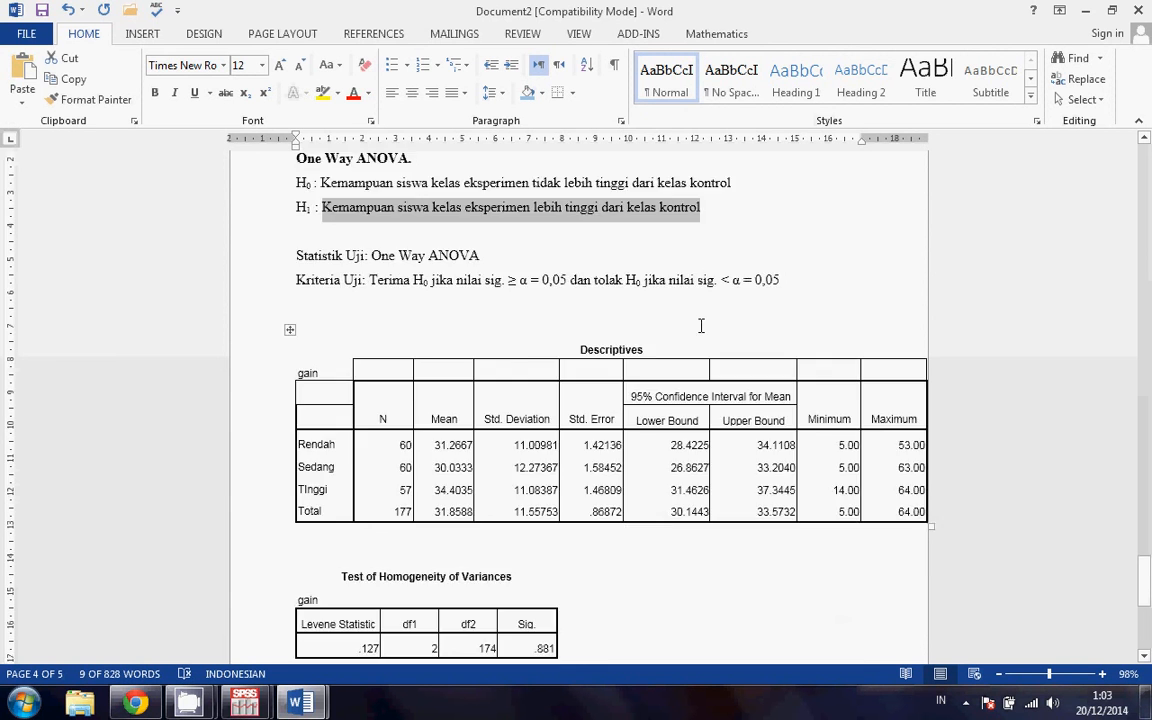
{"action": "left_click", "coordinate": [693, 479]}
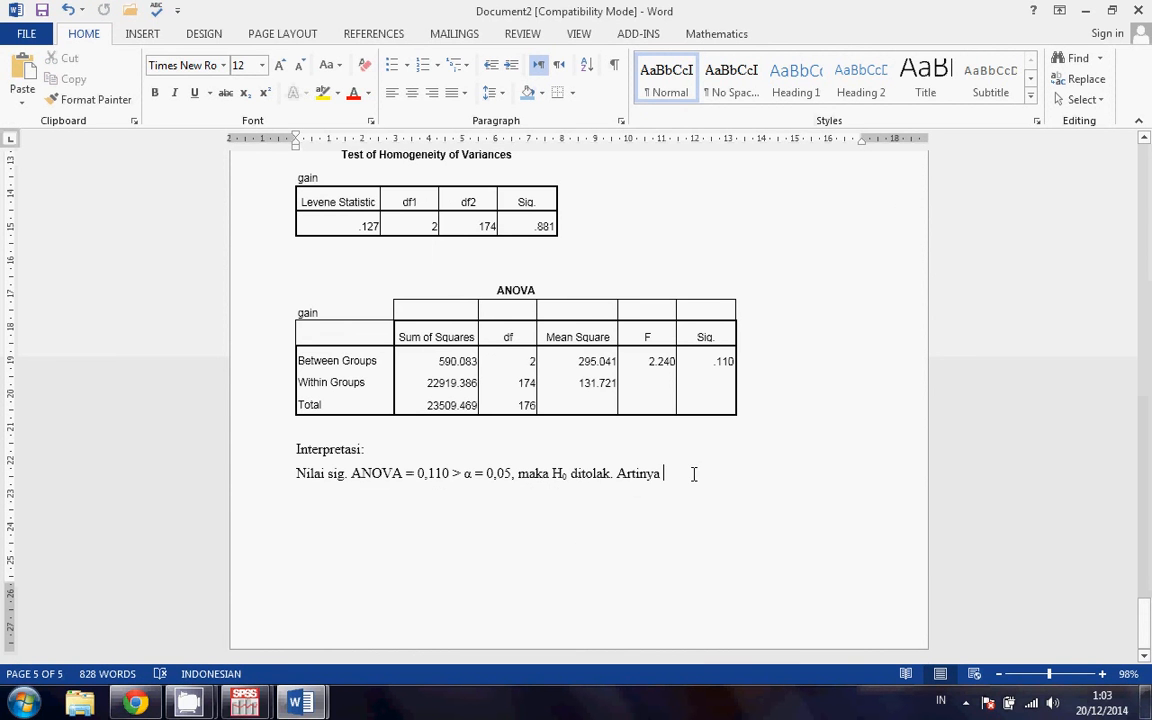
{"action": "key", "text": "ctrl+v"}
{"action": "type", "text": "."}
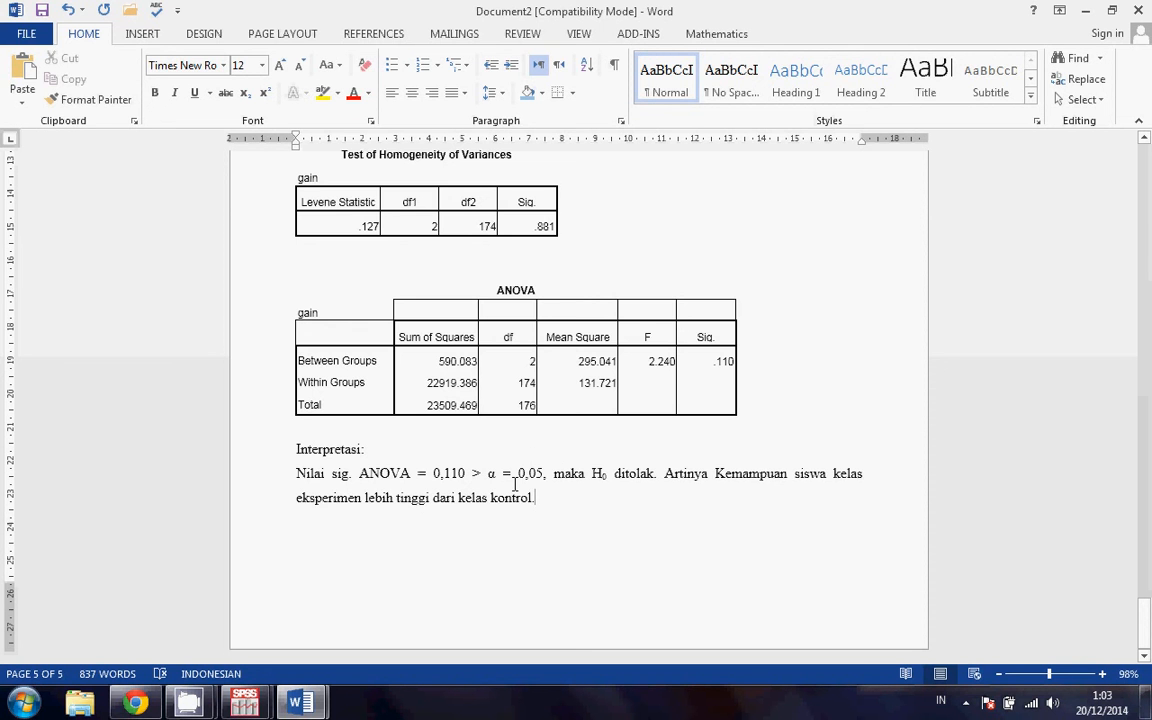
Review the completed One Way ANOVA section from the interpretation back up through the tables to the hypotheses
{"action": "scroll", "coordinate": [515, 485], "scroll_direction": "up", "scroll_amount": 1}
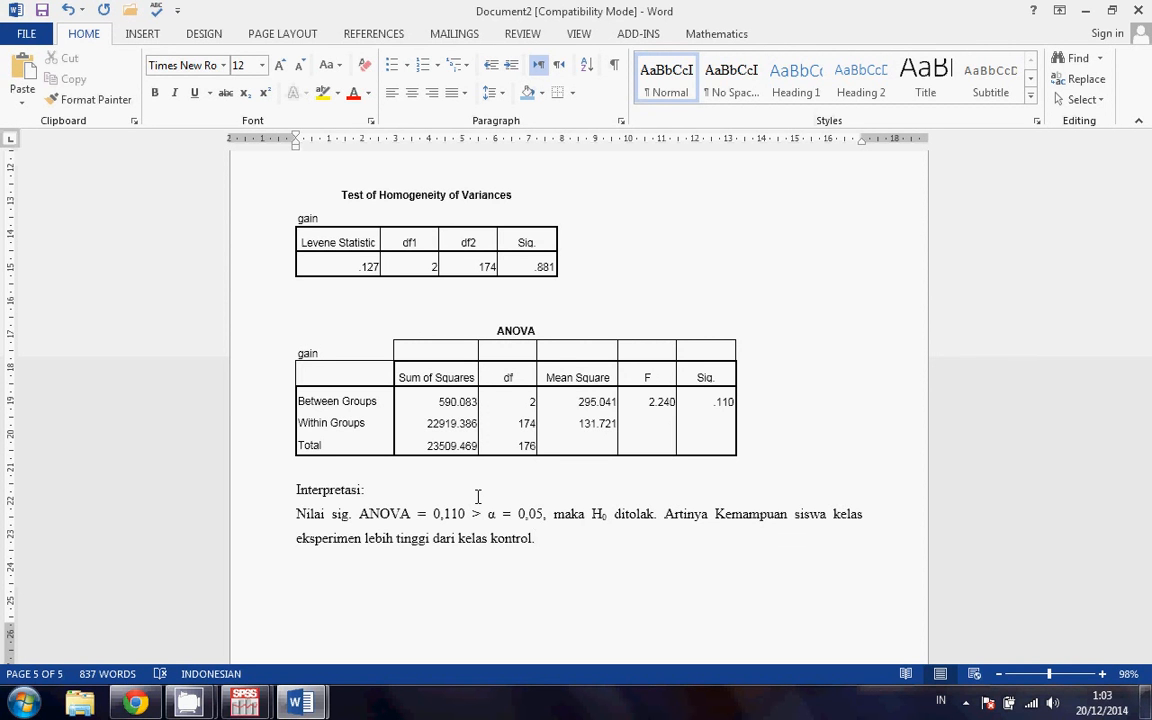
{"action": "scroll", "coordinate": [478, 496], "scroll_direction": "up", "scroll_amount": 1}
{"action": "scroll", "coordinate": [478, 496], "scroll_direction": "up", "scroll_amount": 1}
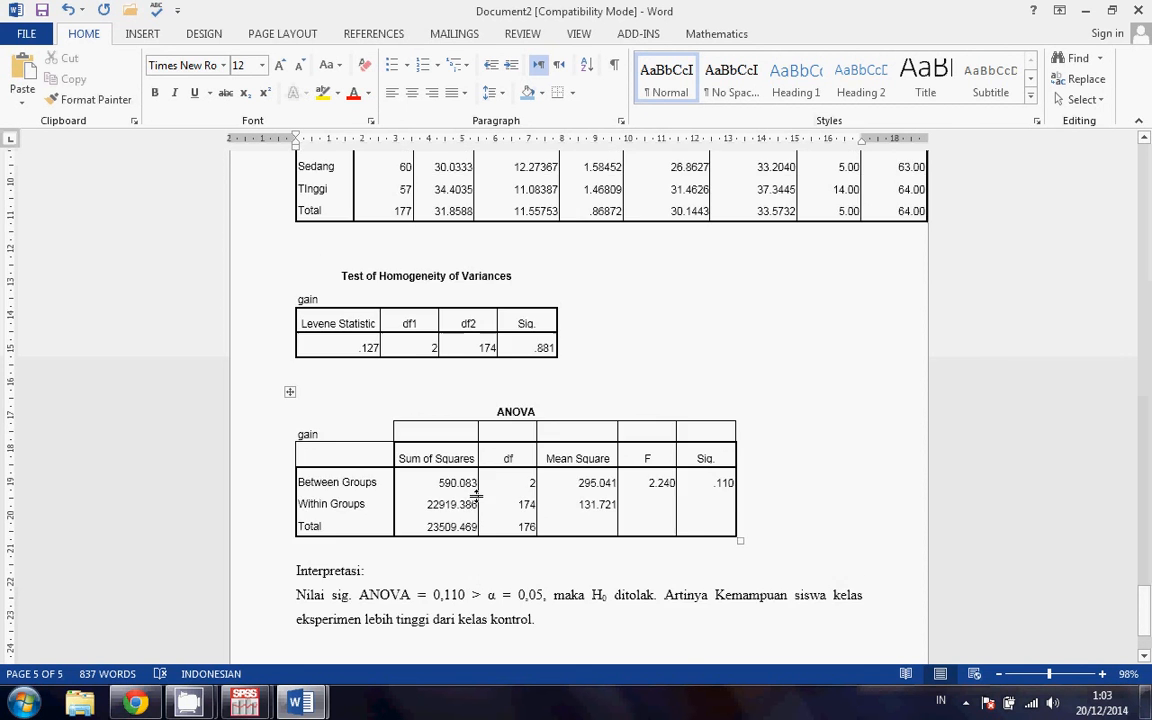
{"action": "scroll", "coordinate": [478, 496], "scroll_direction": "up", "scroll_amount": 5}
{"action": "scroll", "coordinate": [478, 496], "scroll_direction": "up", "scroll_amount": 1}
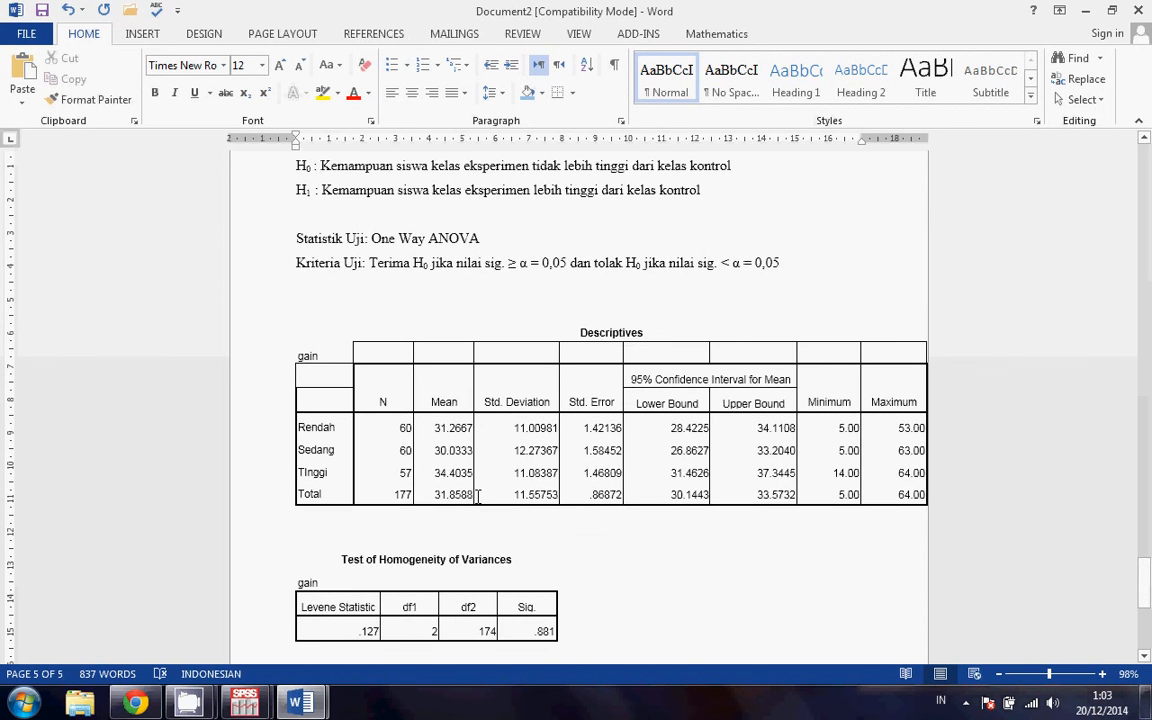
{"action": "scroll", "coordinate": [478, 496], "scroll_direction": "up", "scroll_amount": 3}
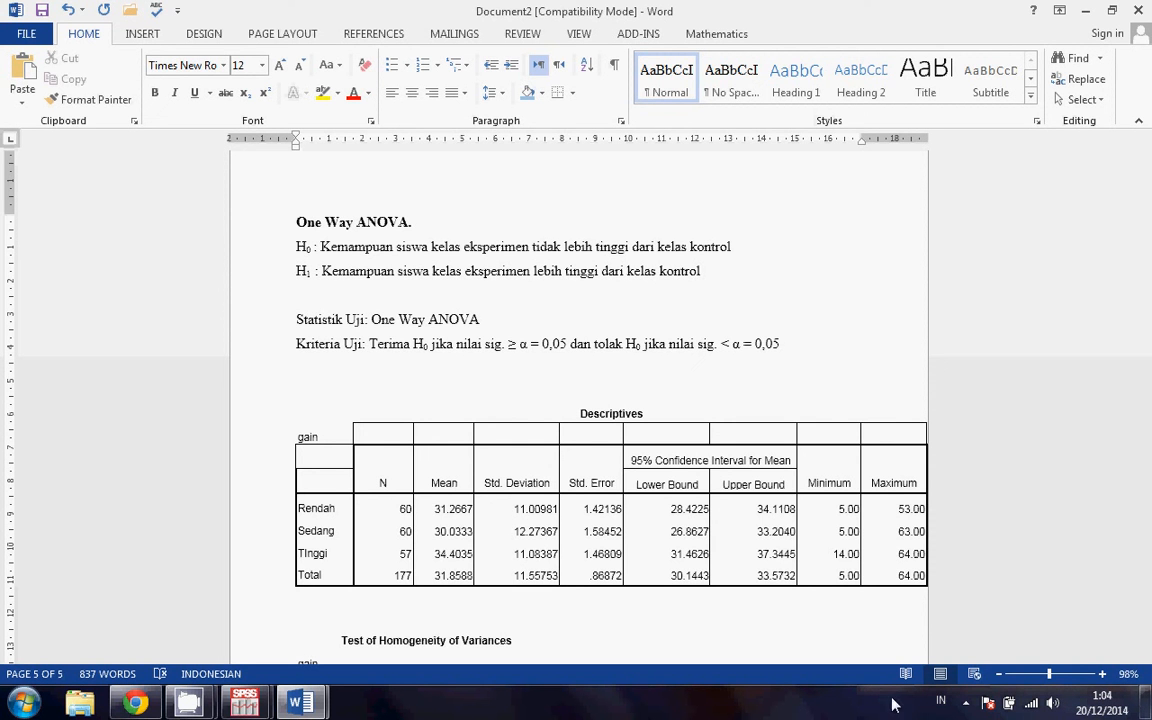
{"action": "left_click", "coordinate": [963, 705]}
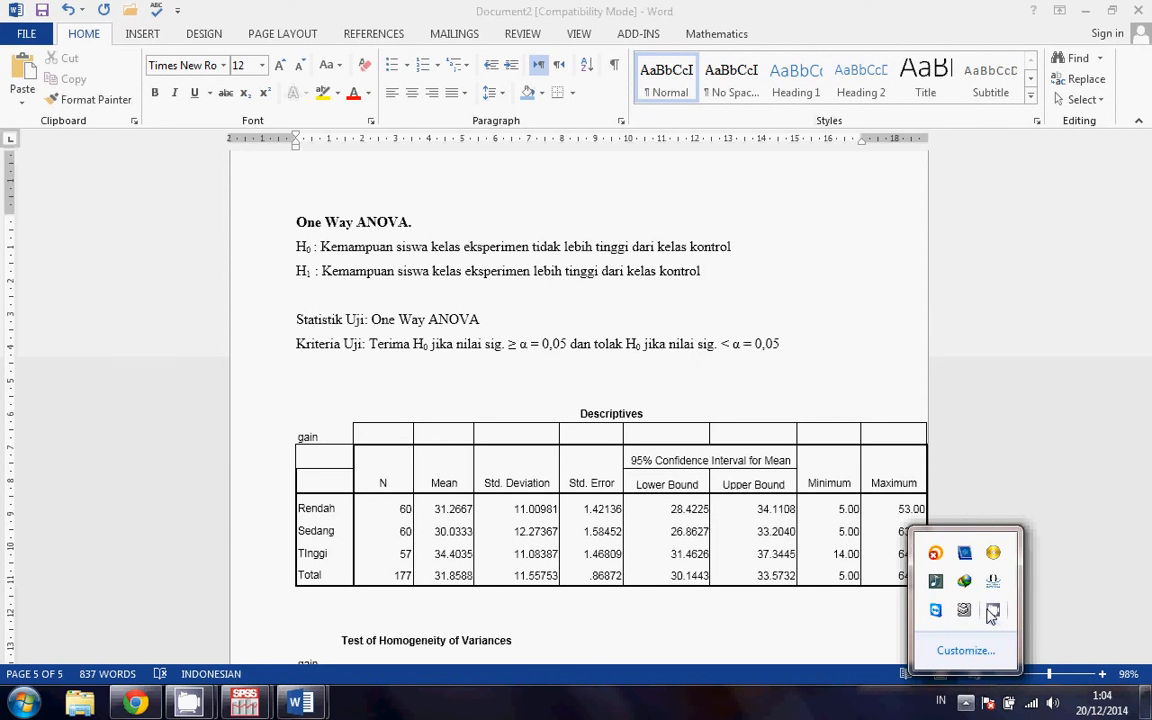
{"action": "left_click", "coordinate": [188, 703]}
{"action": "left_click", "coordinate": [231, 586]}
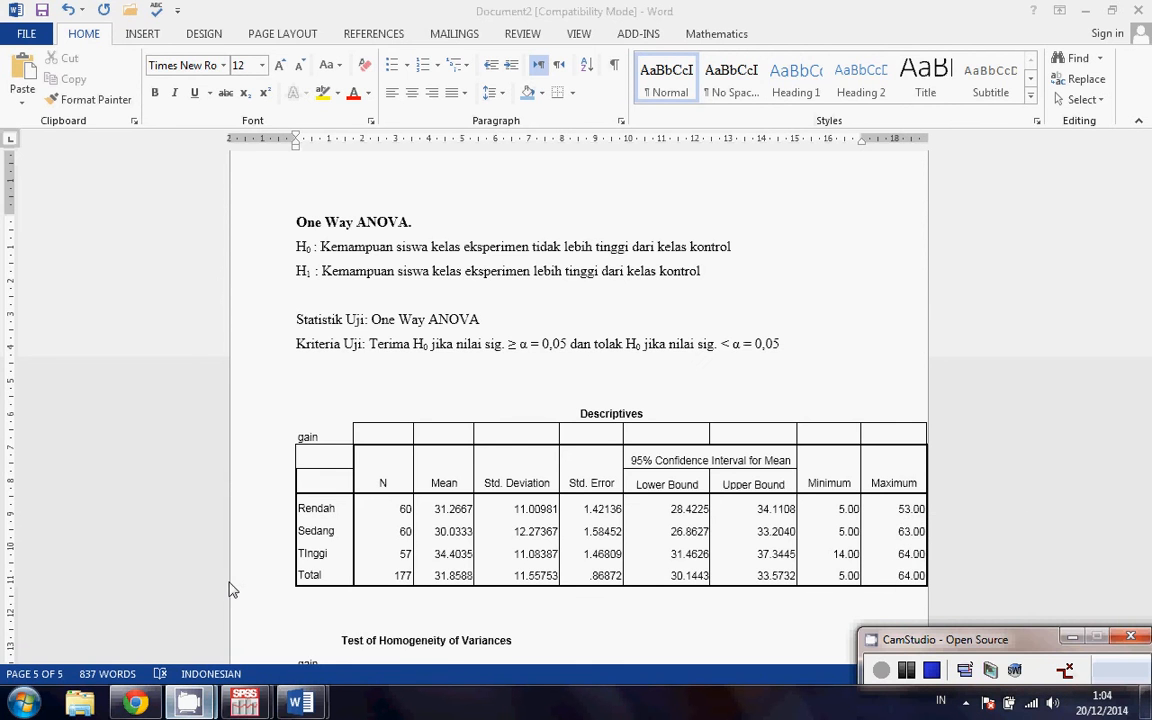